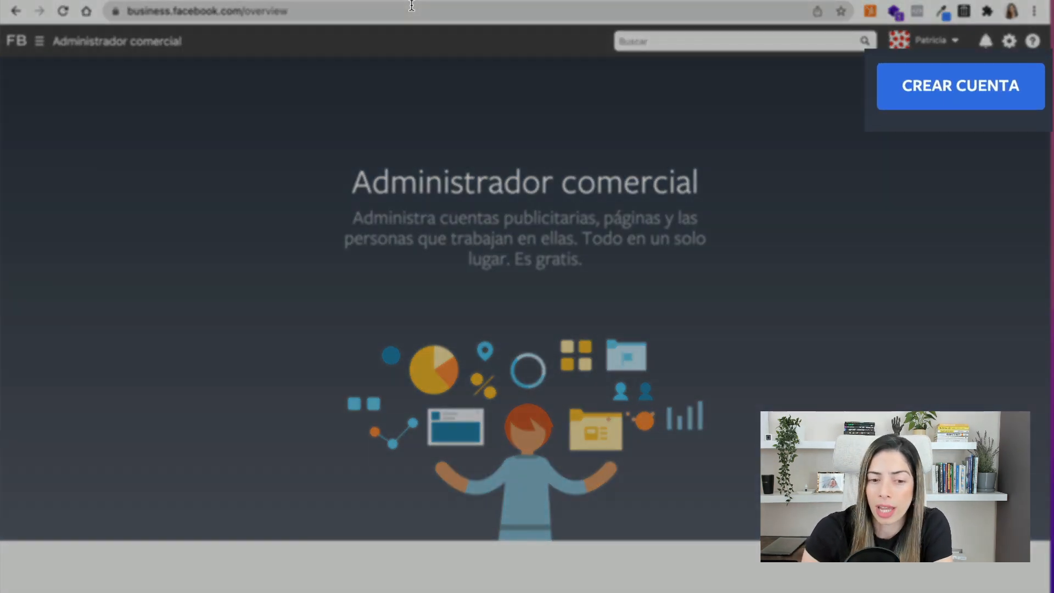
- Create the Saberia business account with your name and business e-mail, then dismiss the confirmation
click(968, 88)
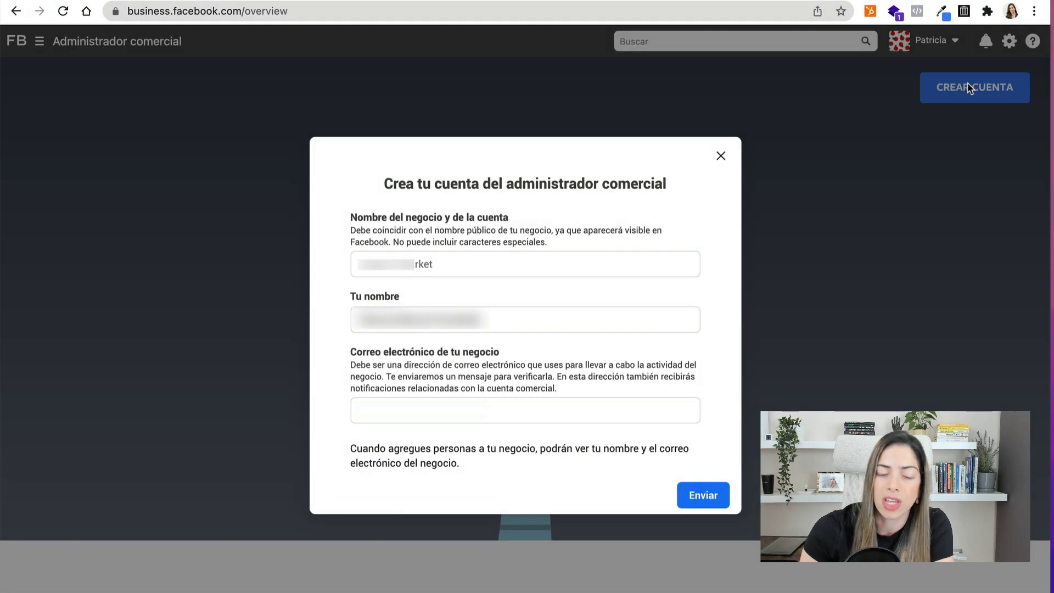
click(571, 269)
text(Patr)
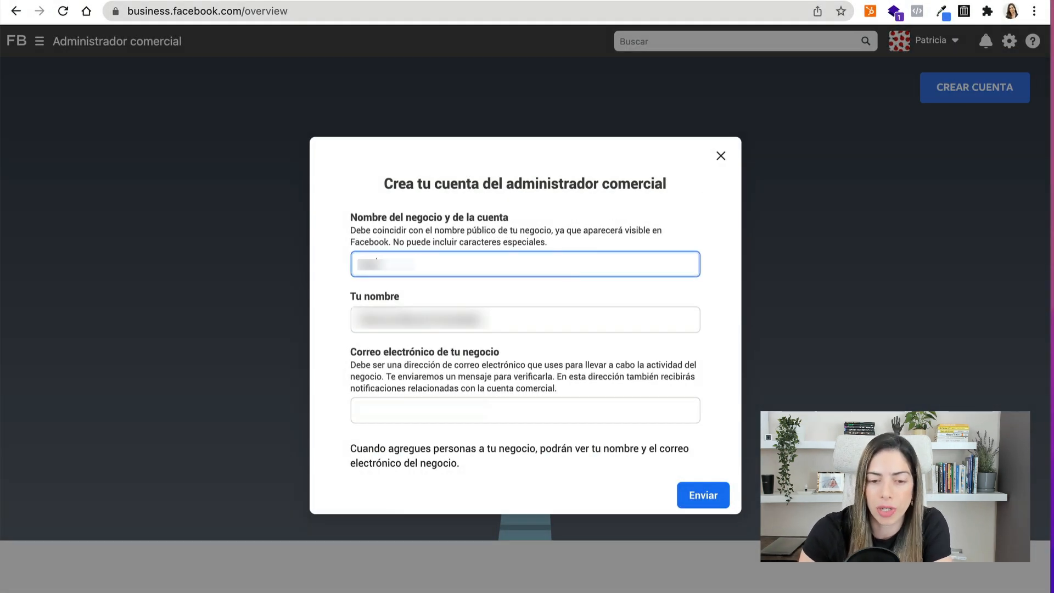
text(icia)
key(Tab)
click(482, 266)
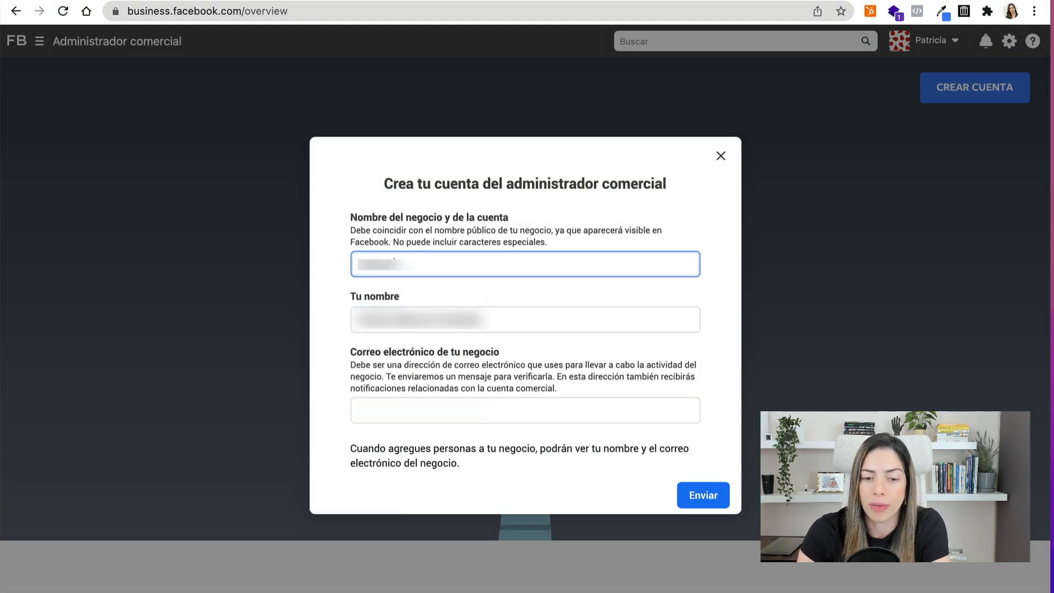
key(Tab)
key(Tab)
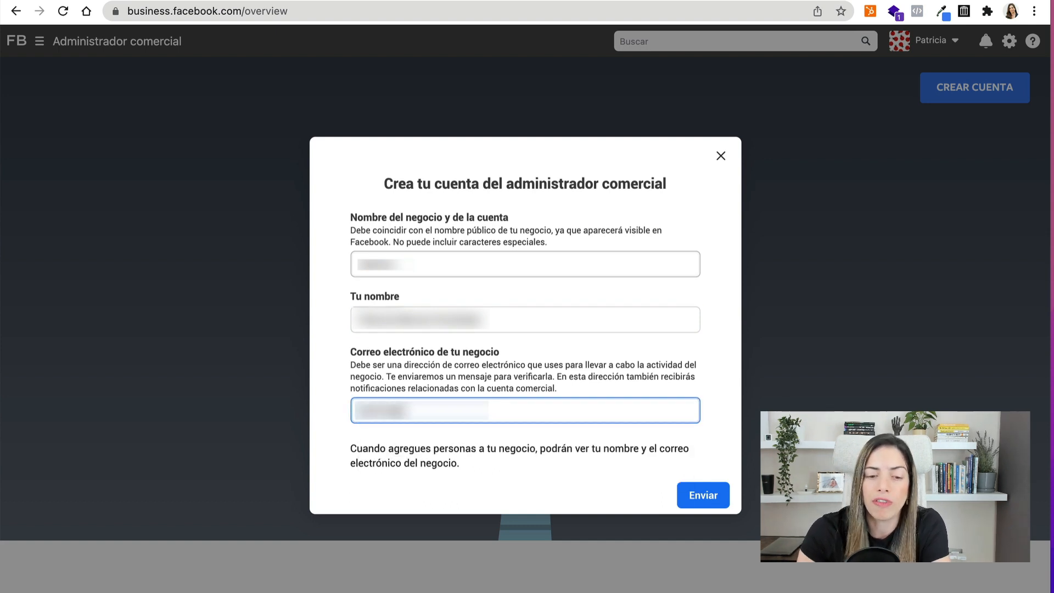
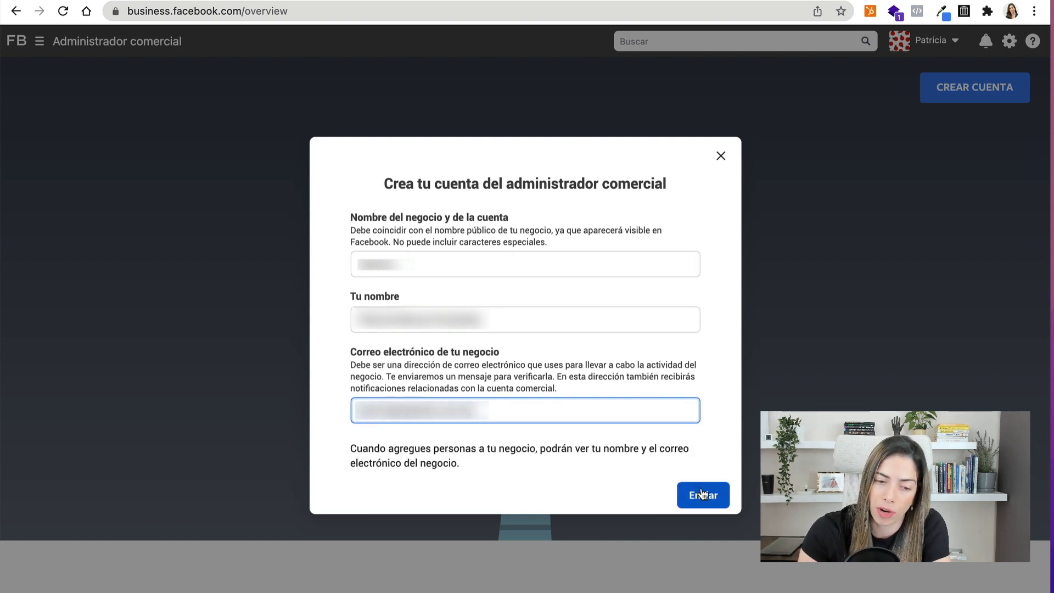
click(703, 493)
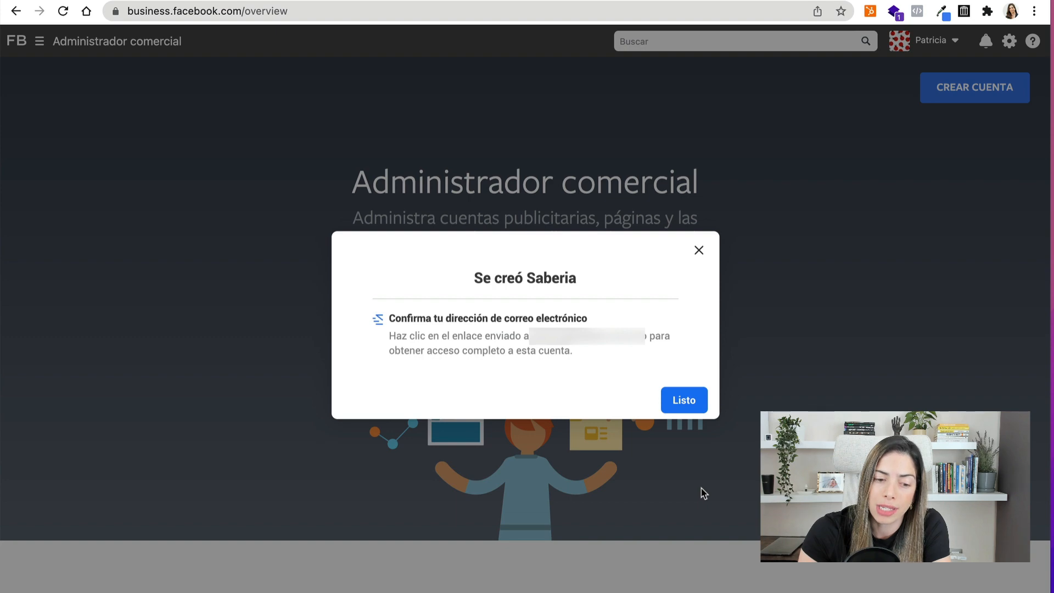
click(683, 400)
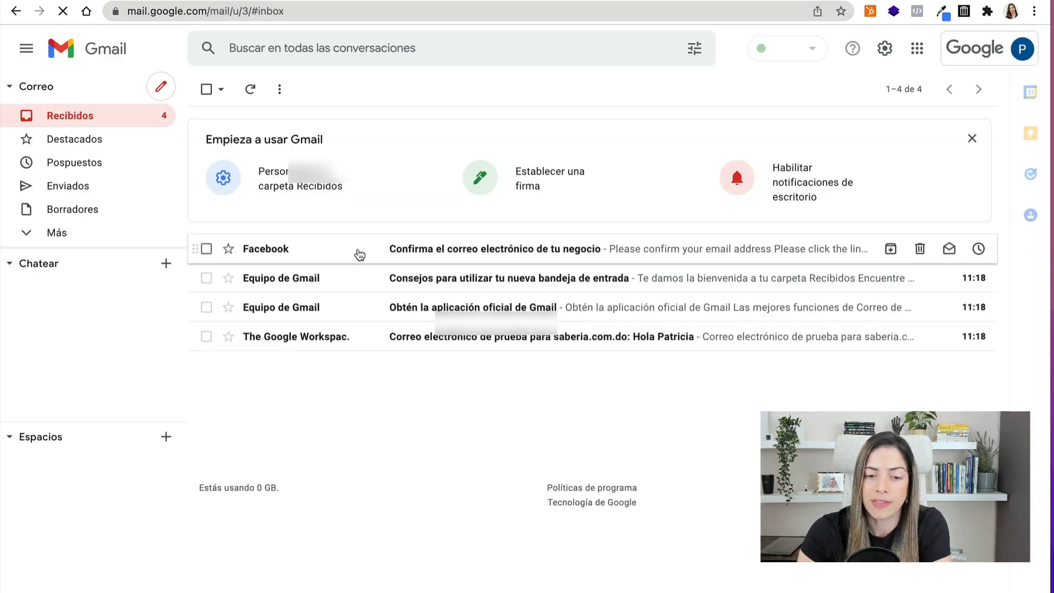
- Confirm the business address from Facebook's Gmail message and dismiss the translation prompt
click(359, 254)
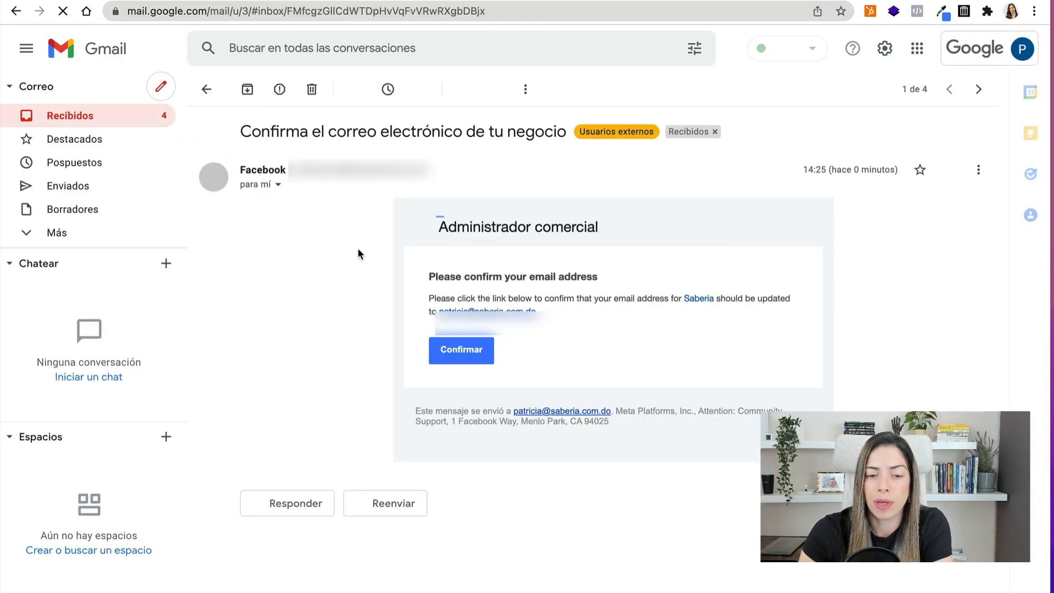
click(465, 360)
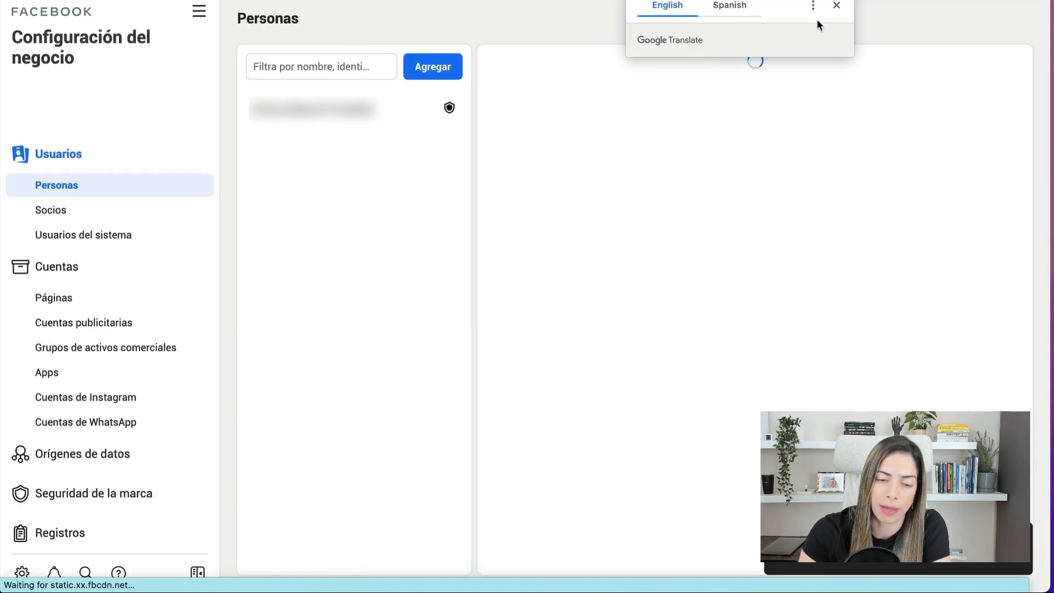
click(836, 5)
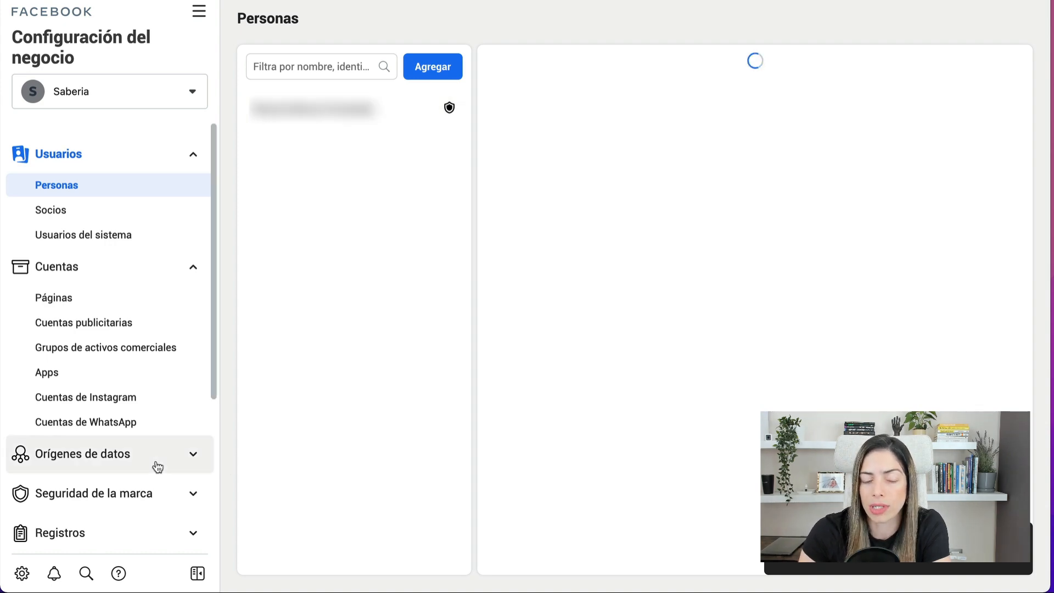
- Go to Información del negocio in Business Settings and edit Saberia's business details
scroll(156, 466, down, 4)
click(126, 505)
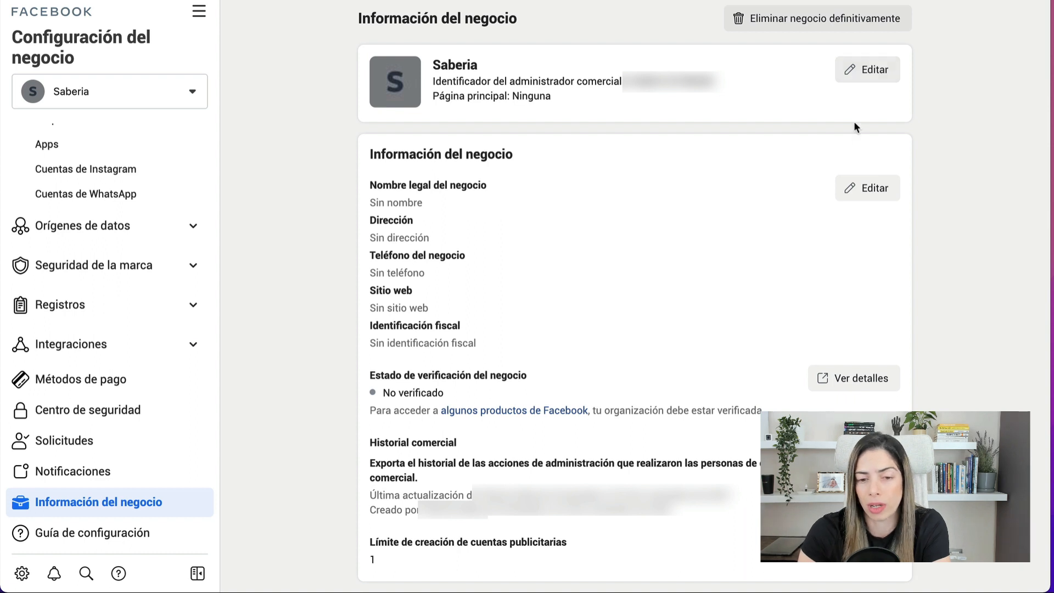
click(862, 188)
- Enter the legal business name Saberia and pick the country from the País list
click(522, 102)
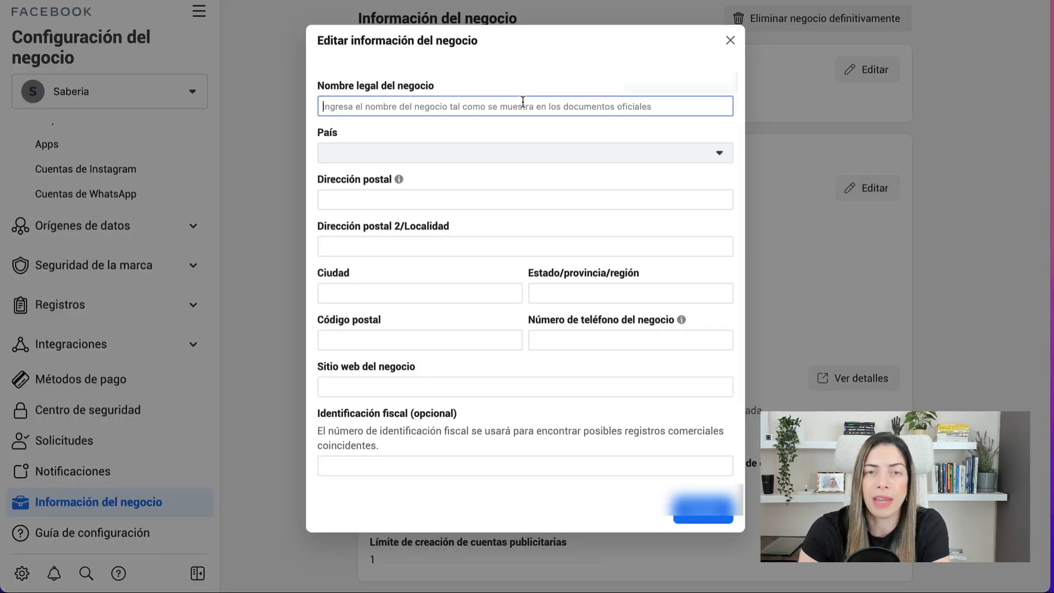
text(Saber)
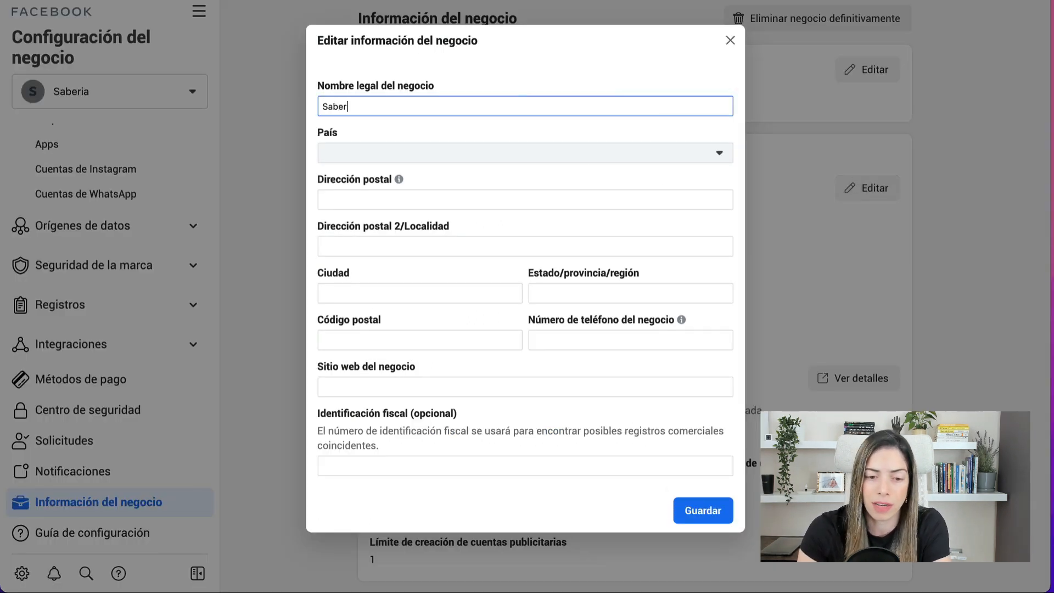
text(ia)
key(Tab)
click(475, 155)
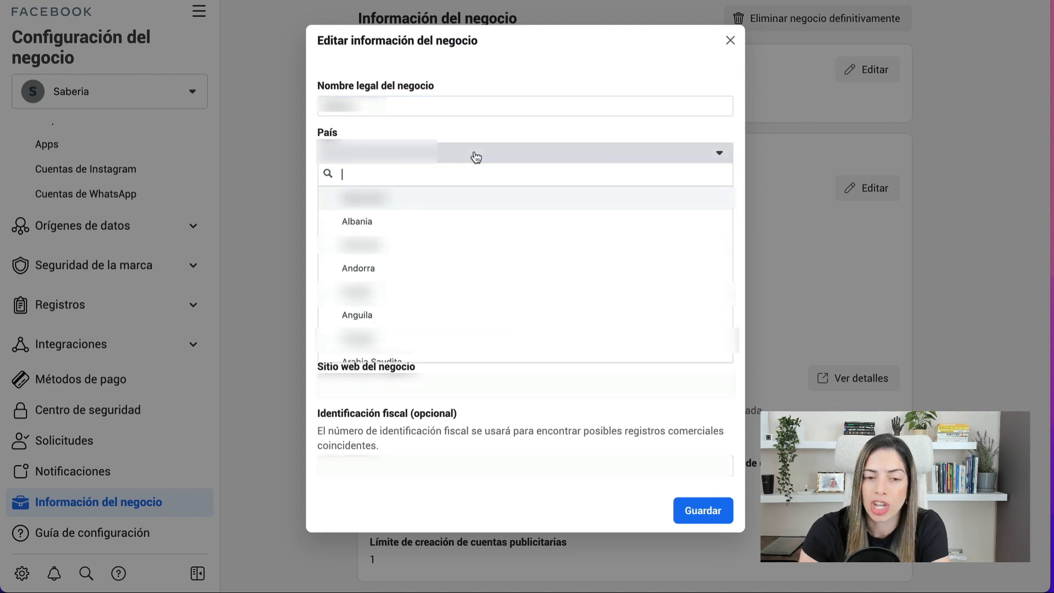
scroll(498, 353, down, 4)
text(rep)
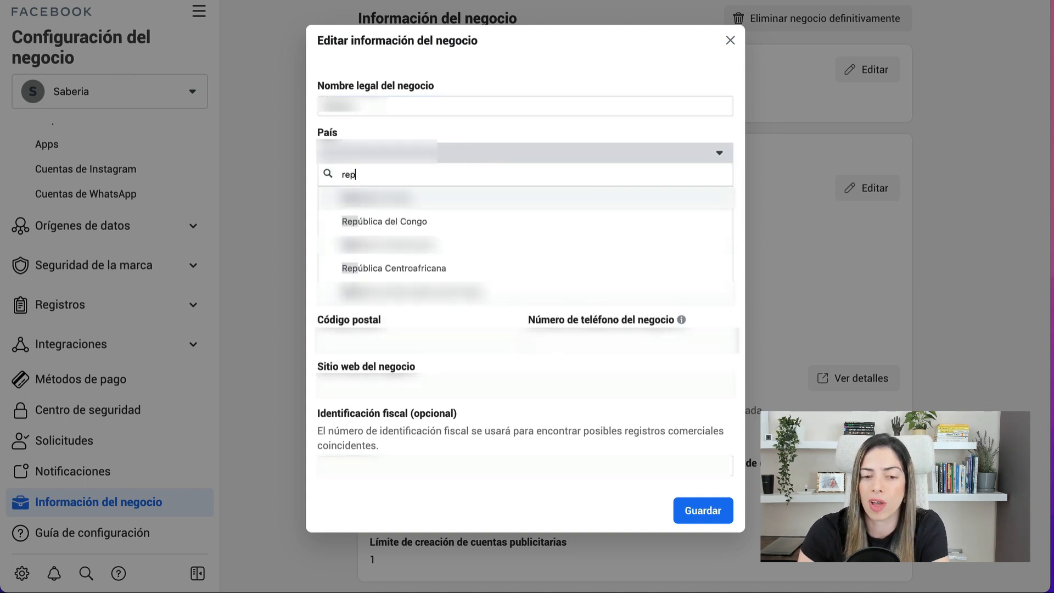
click(470, 238)
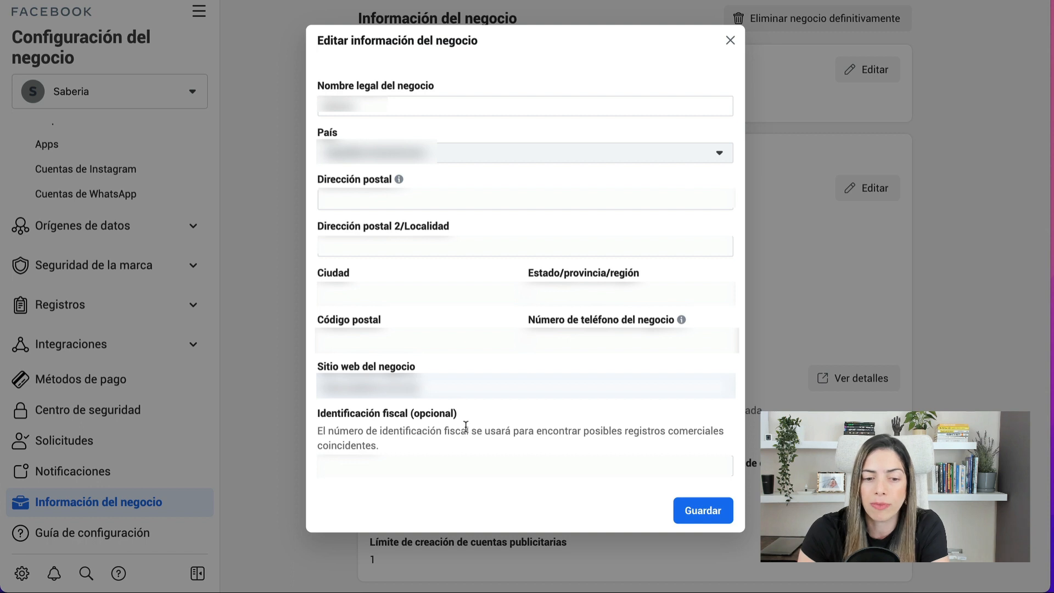
- Add the business phone number and website, and save the business details
click(598, 342)
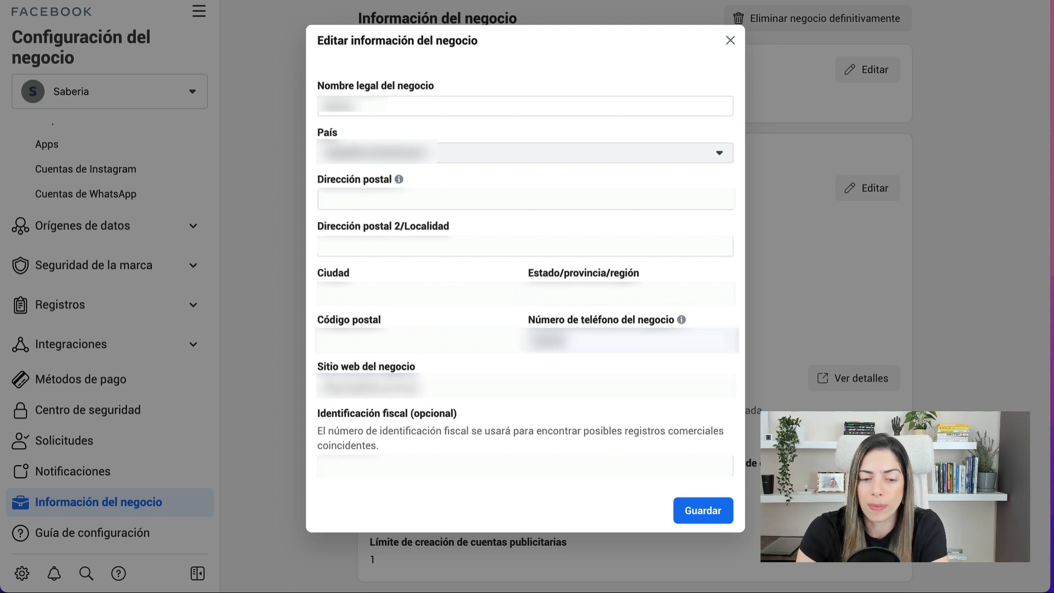
text(0000)
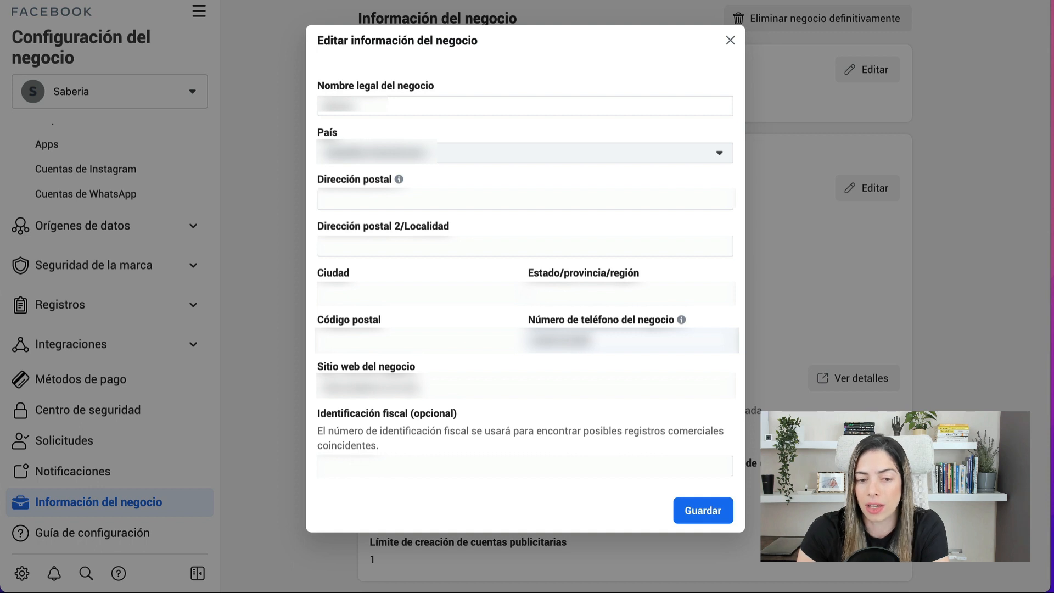
key(Tab)
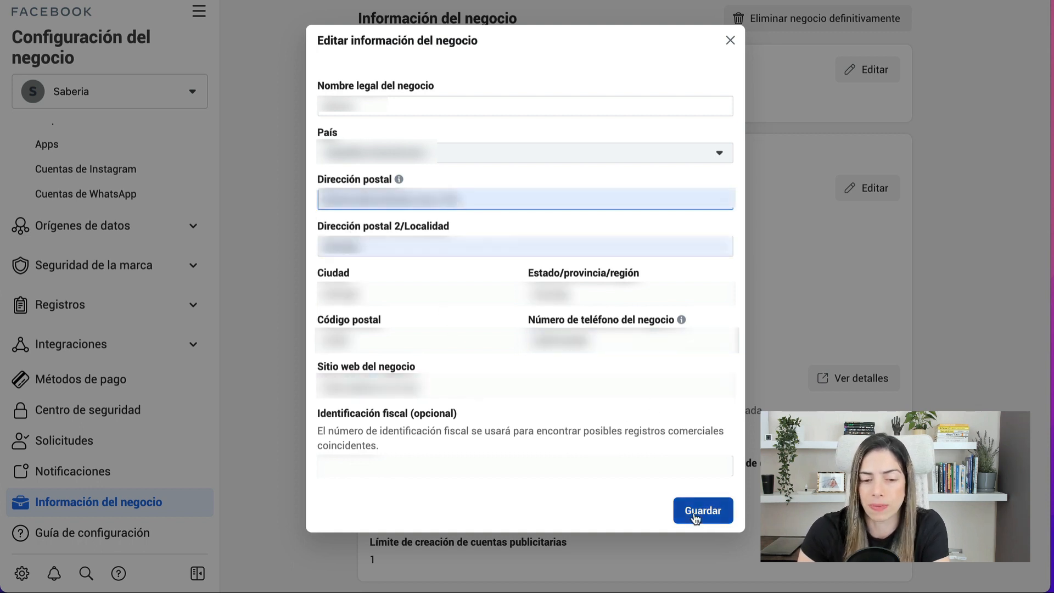
click(695, 516)
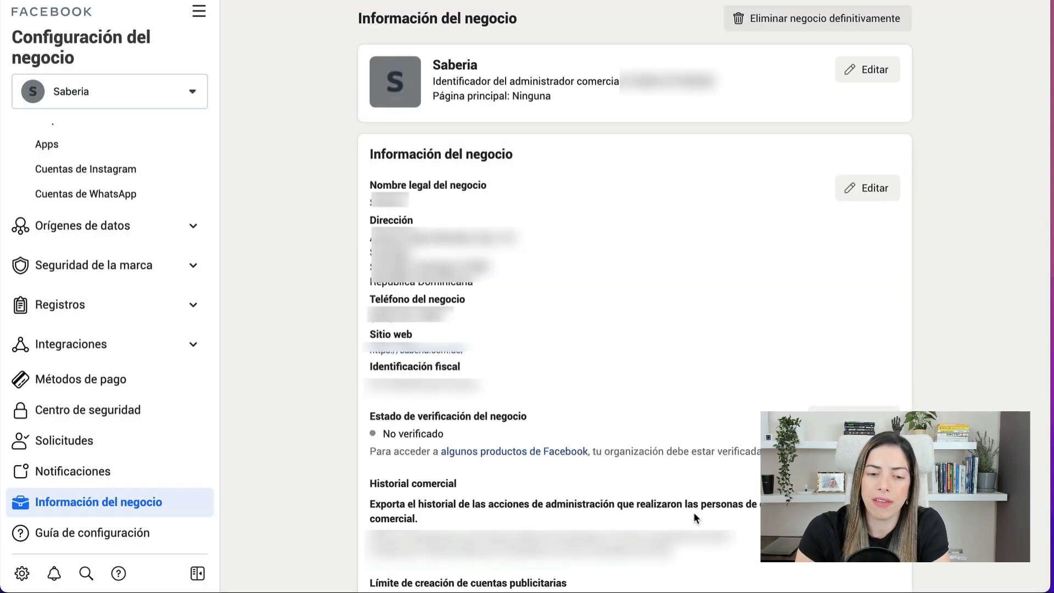
scroll(124, 216, up, 5)
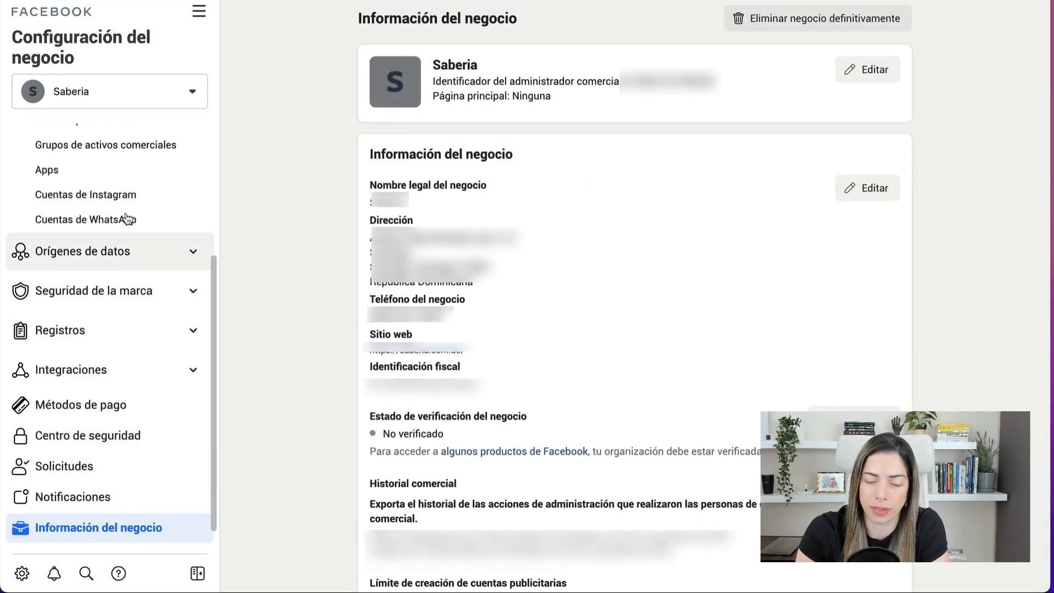
- Start adding a person from the People list and enter the invitee's e-mail address
click(108, 193)
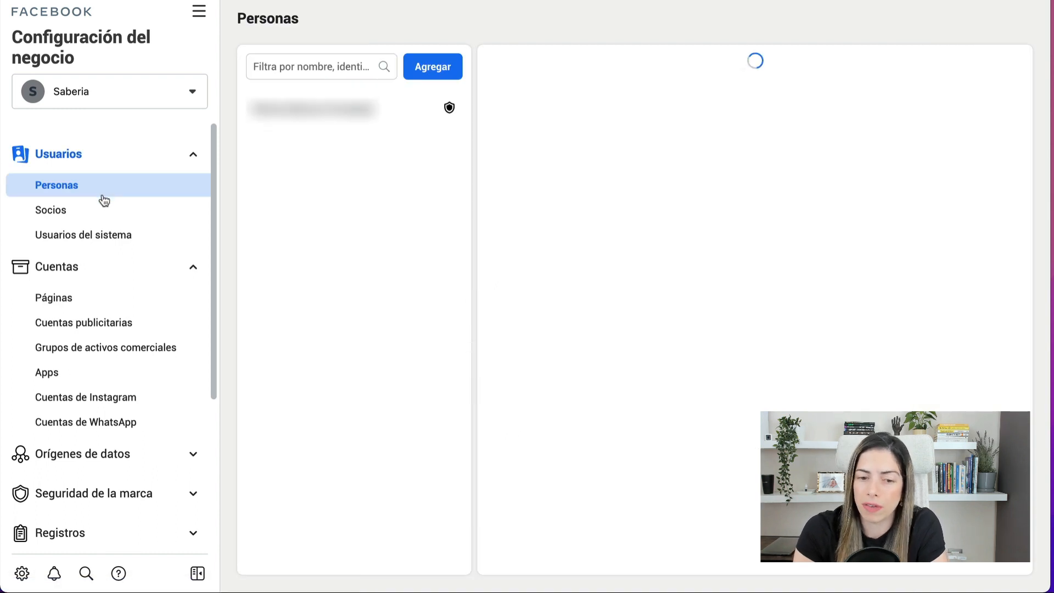
click(420, 80)
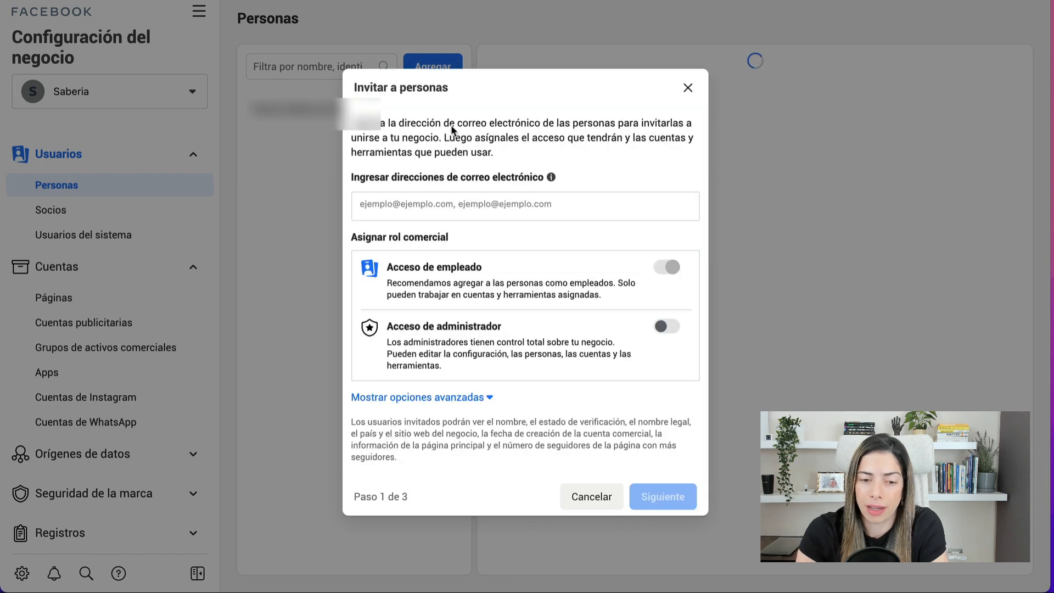
click(442, 205)
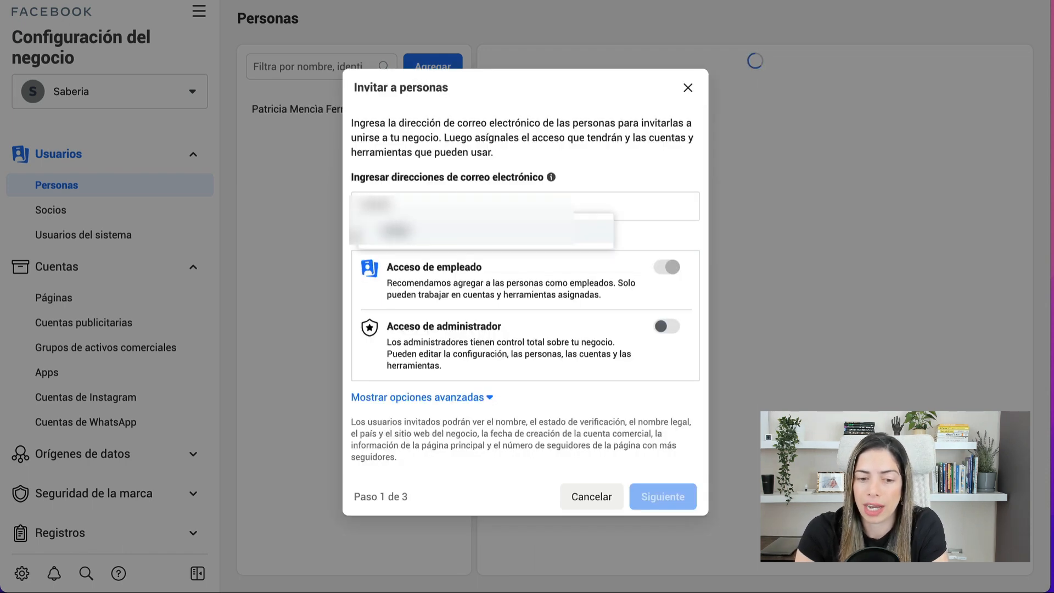
text(?????????)
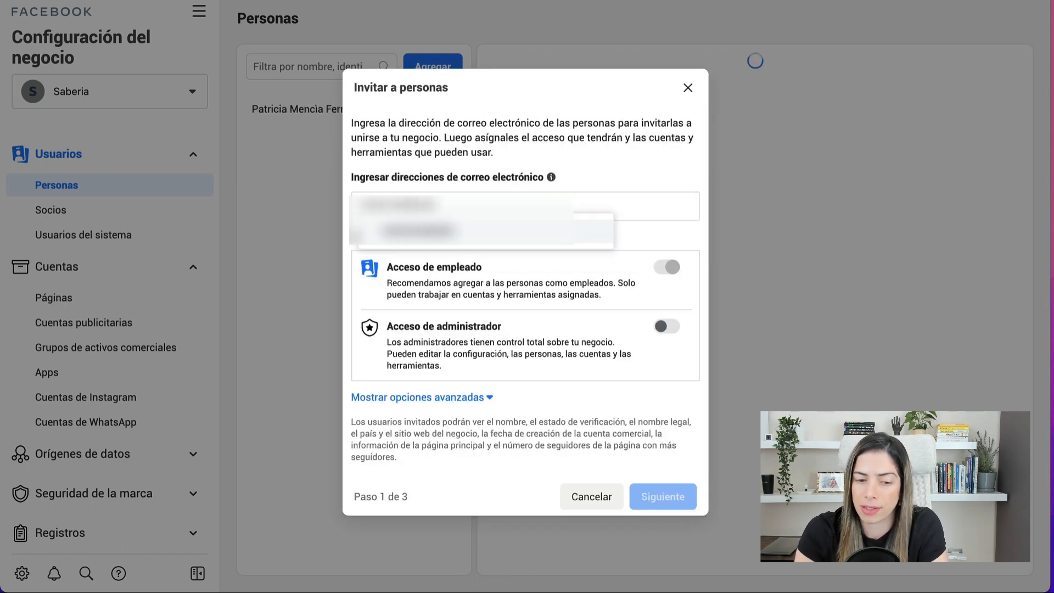
text(????????)
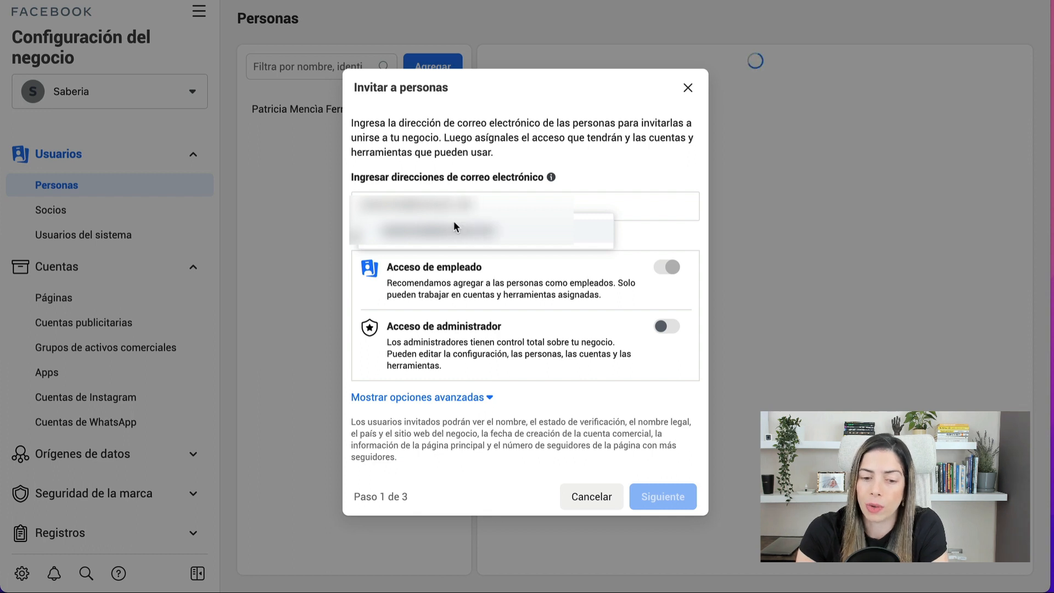
click(453, 226)
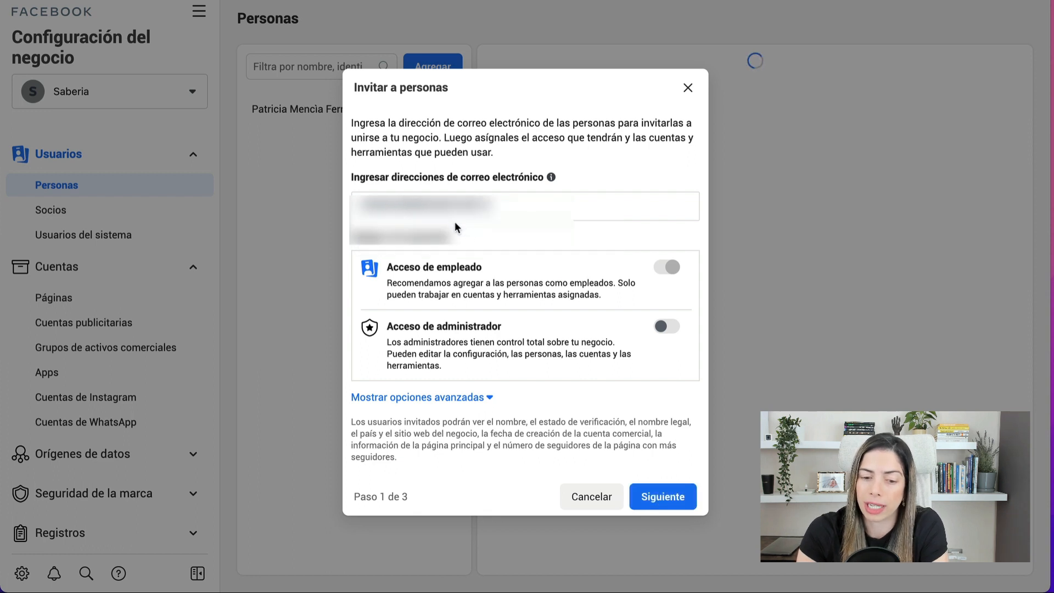
- Give the invitee admin access plus the Desarrollador and Editor financiero roles
click(668, 331)
click(430, 421)
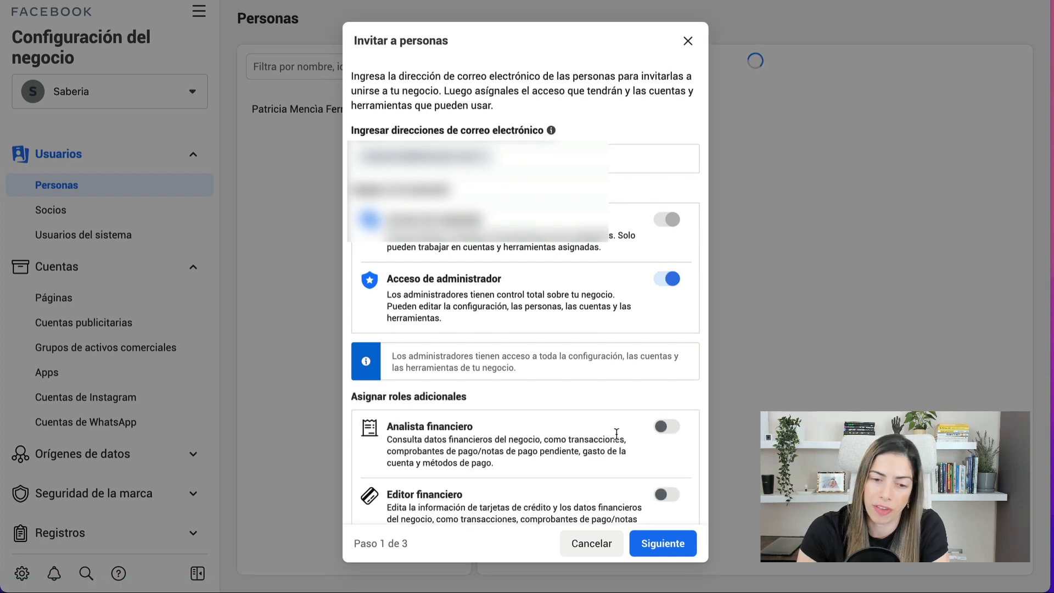
scroll(670, 358, down, 4)
click(667, 376)
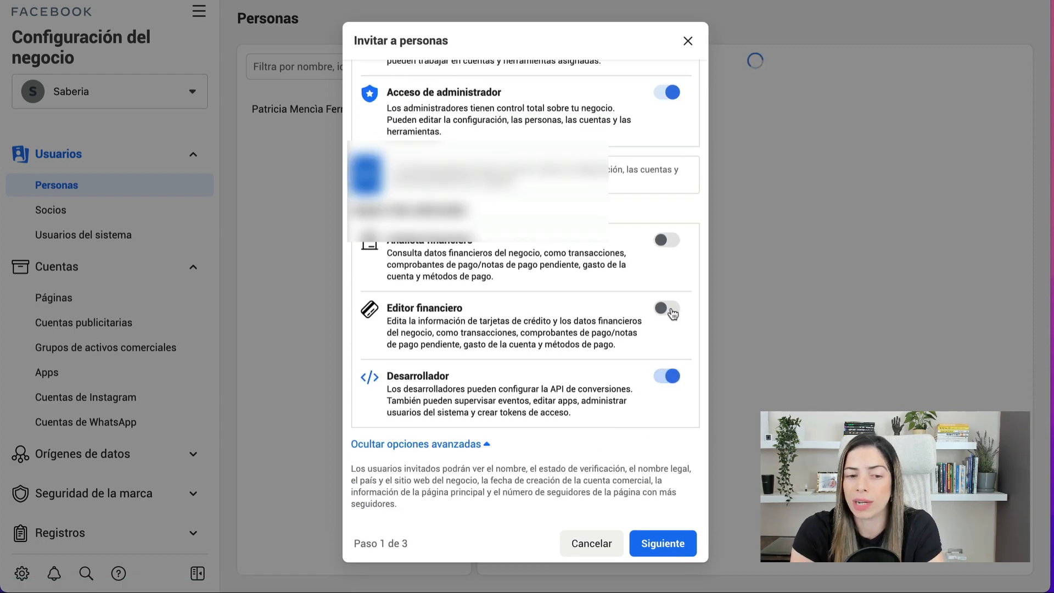
click(667, 308)
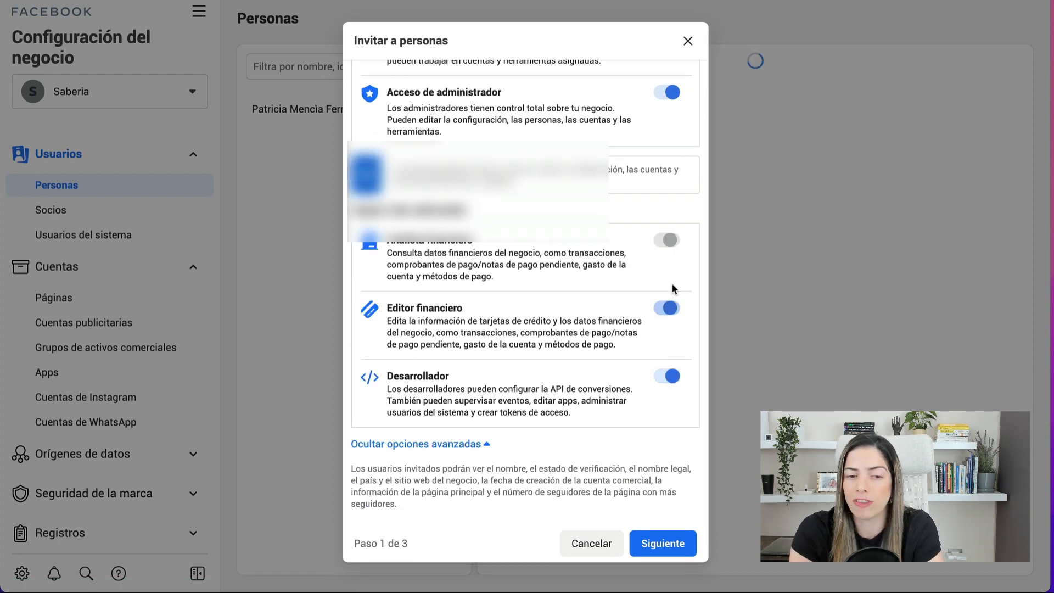
click(650, 535)
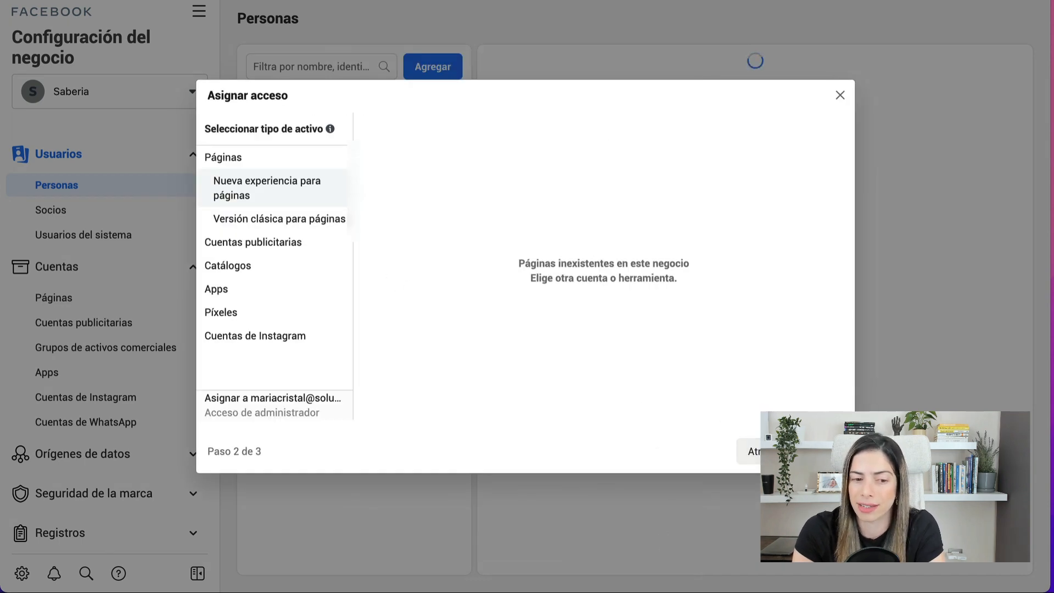
- Skip asset assignment and finish adding the person to the business
click(816, 451)
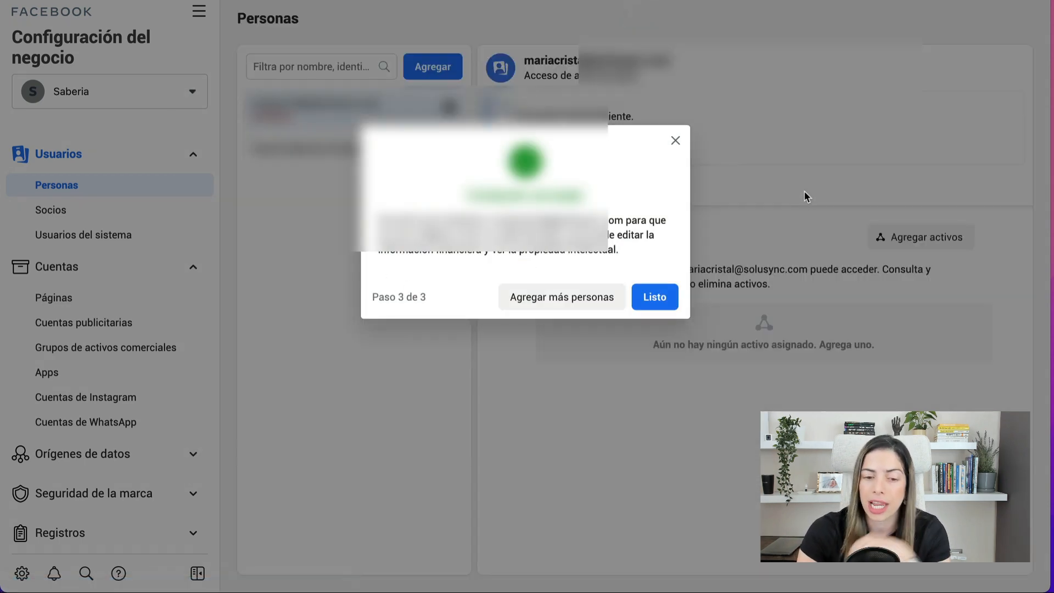
click(671, 298)
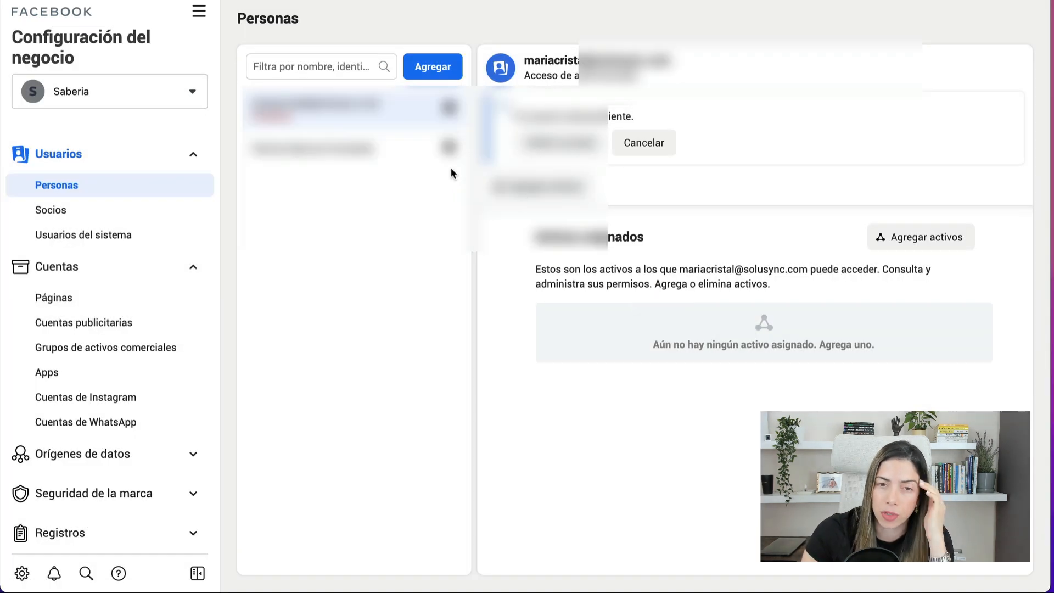
click(164, 208)
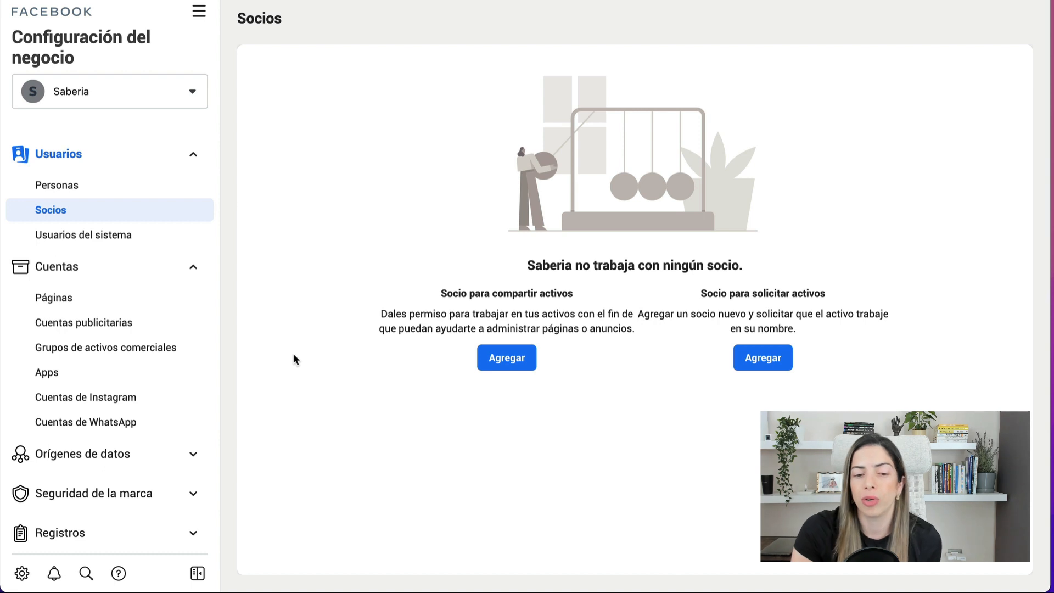
- Create the Marca o producto page Saberia in category Joyas/relojes under Páginas
click(160, 300)
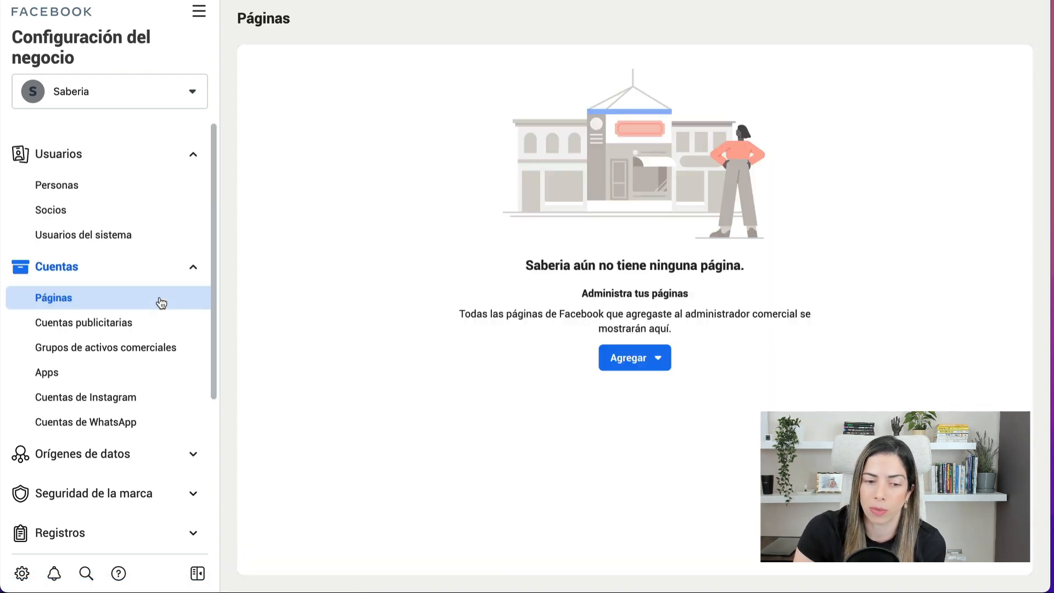
click(649, 354)
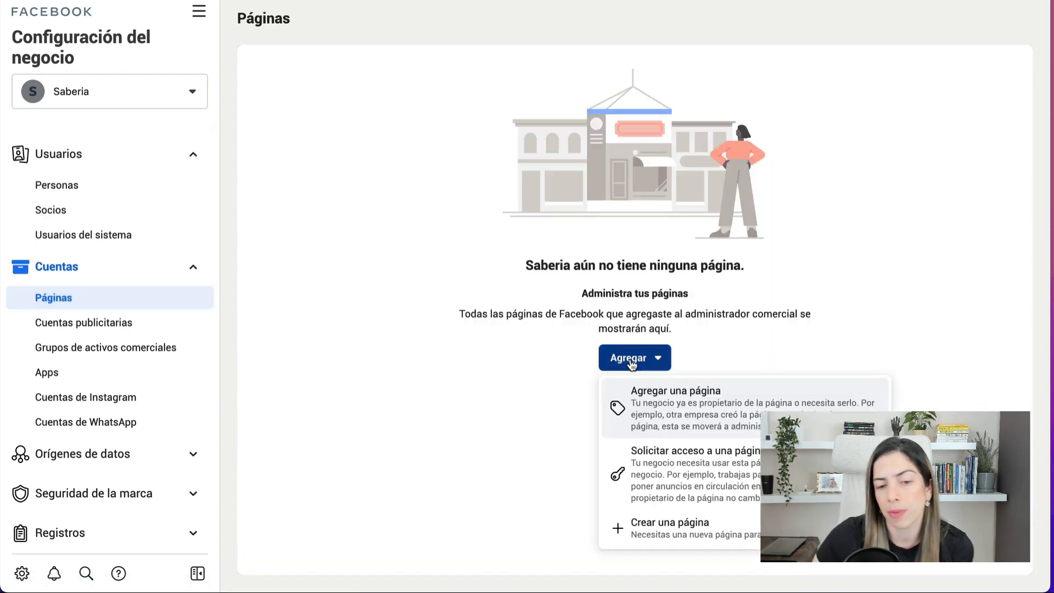
click(658, 524)
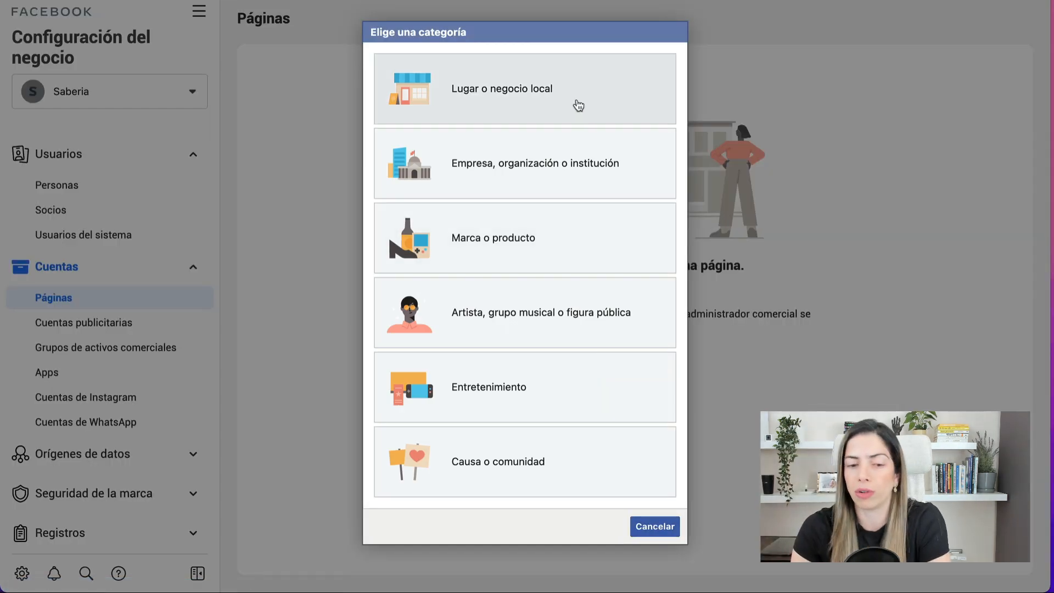
click(533, 243)
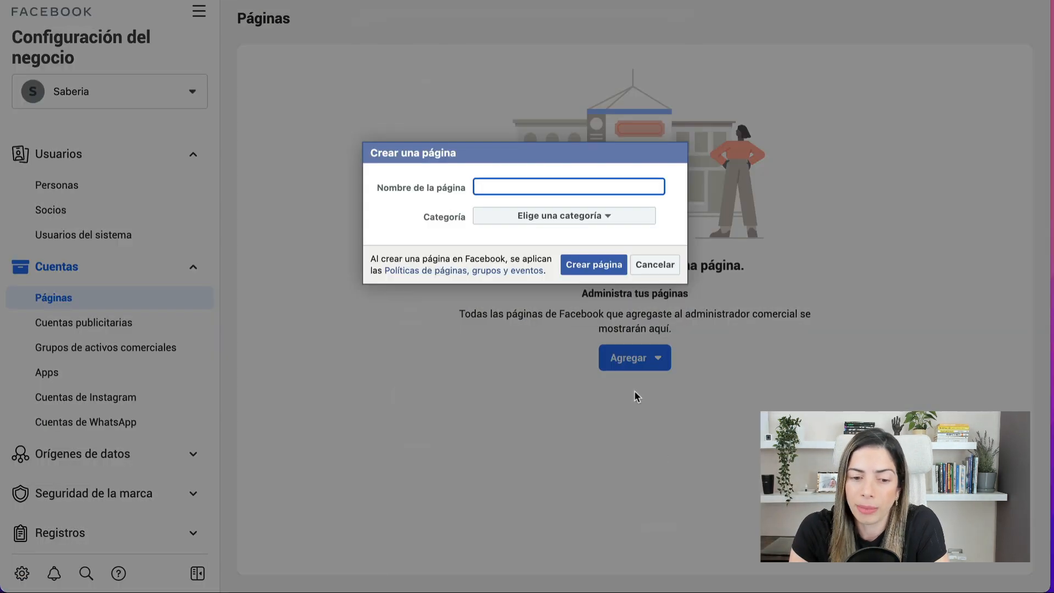
text(Saberia)
click(570, 218)
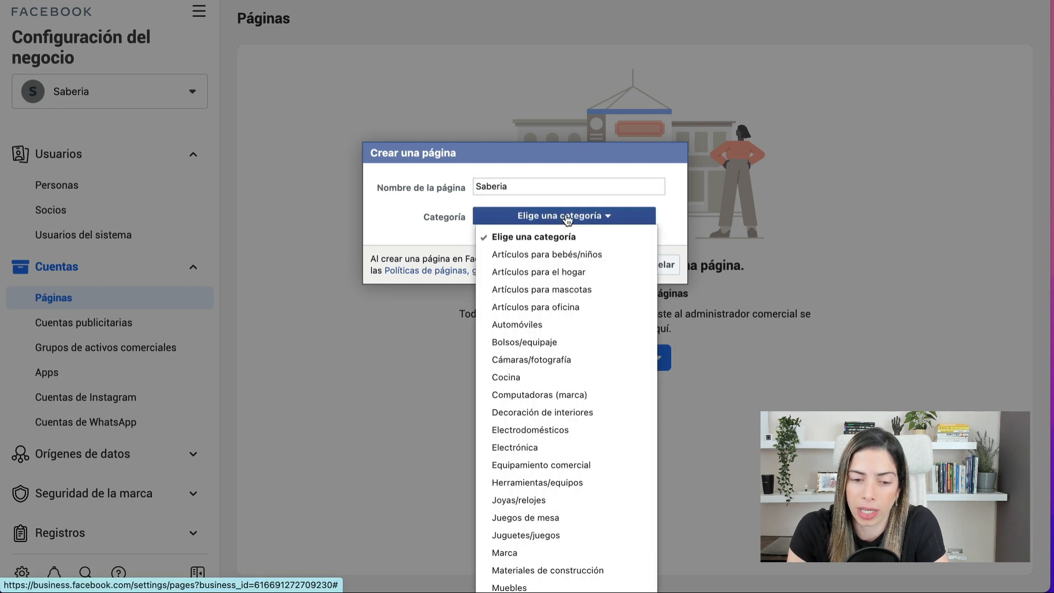
click(551, 497)
click(607, 263)
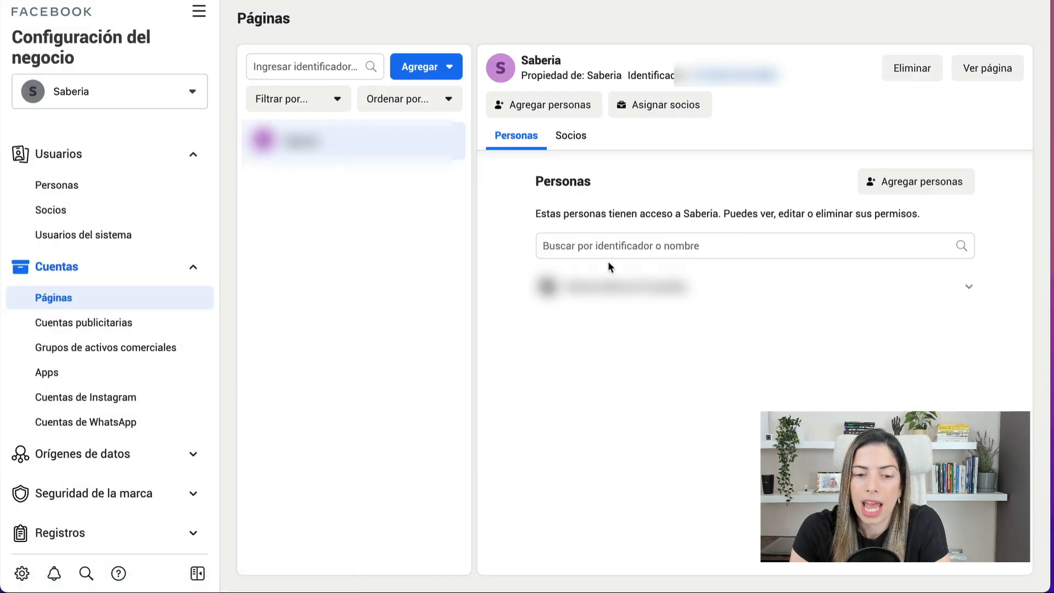
click(867, 185)
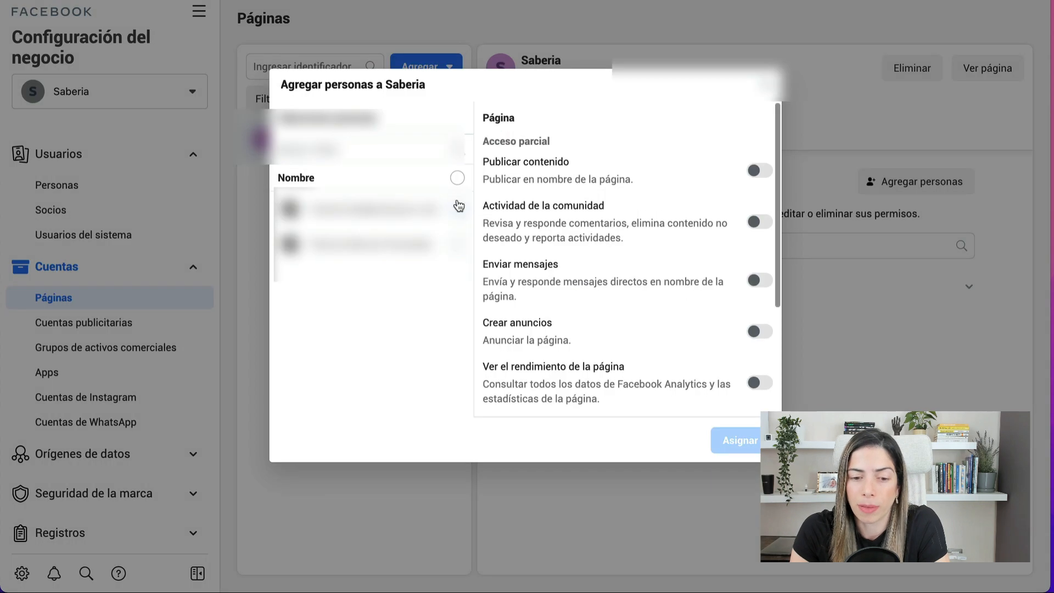
- Give the chosen person publishing, revenue-stats and Administrar página permissions, then view the page
click(459, 206)
click(758, 170)
scroll(767, 317, down, 2)
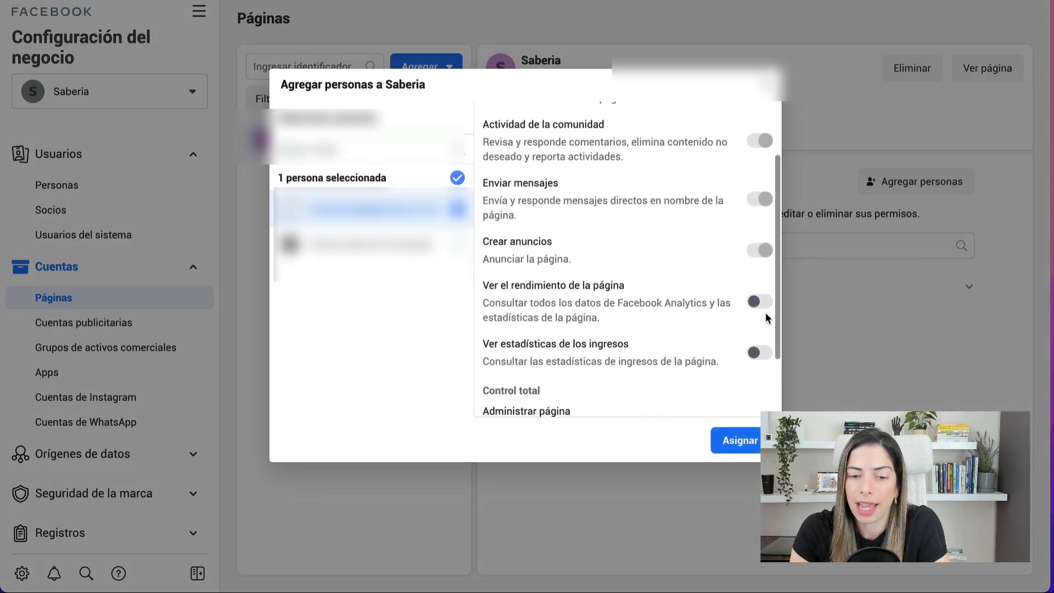
click(761, 350)
scroll(761, 347, down, 2)
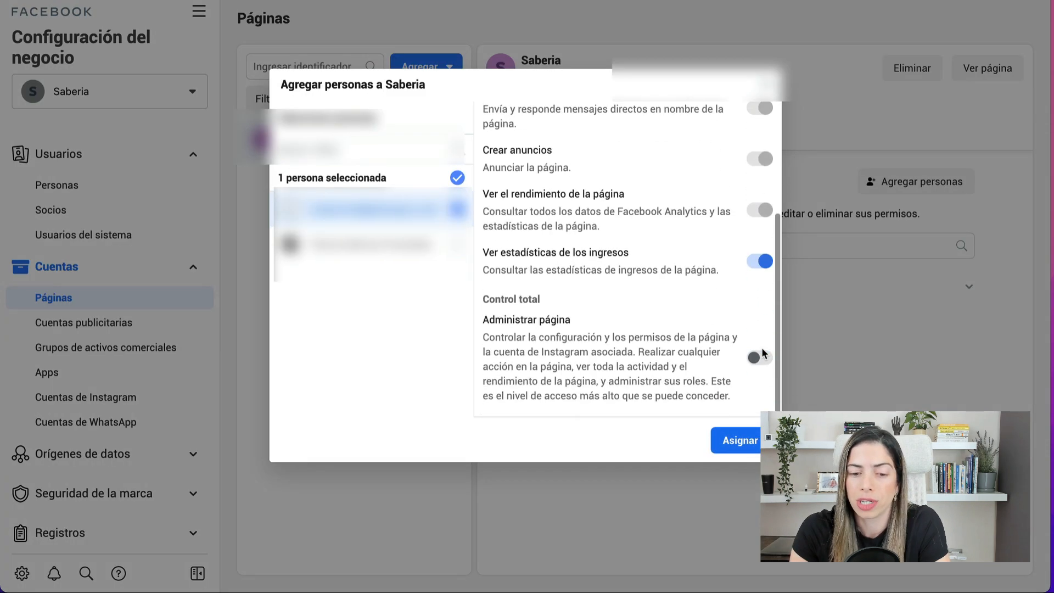
click(759, 359)
click(735, 440)
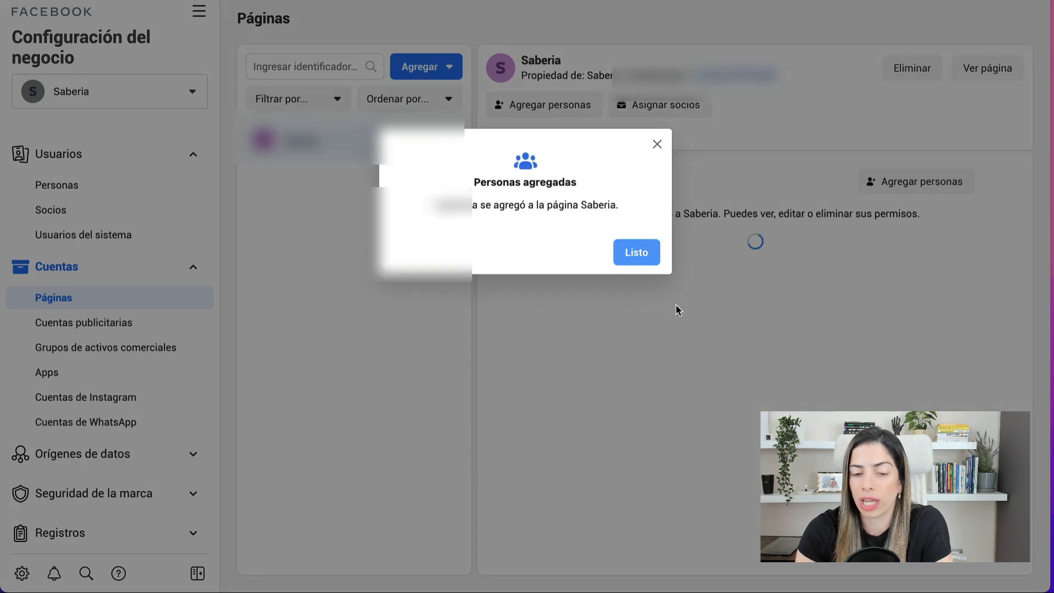
click(635, 249)
click(979, 67)
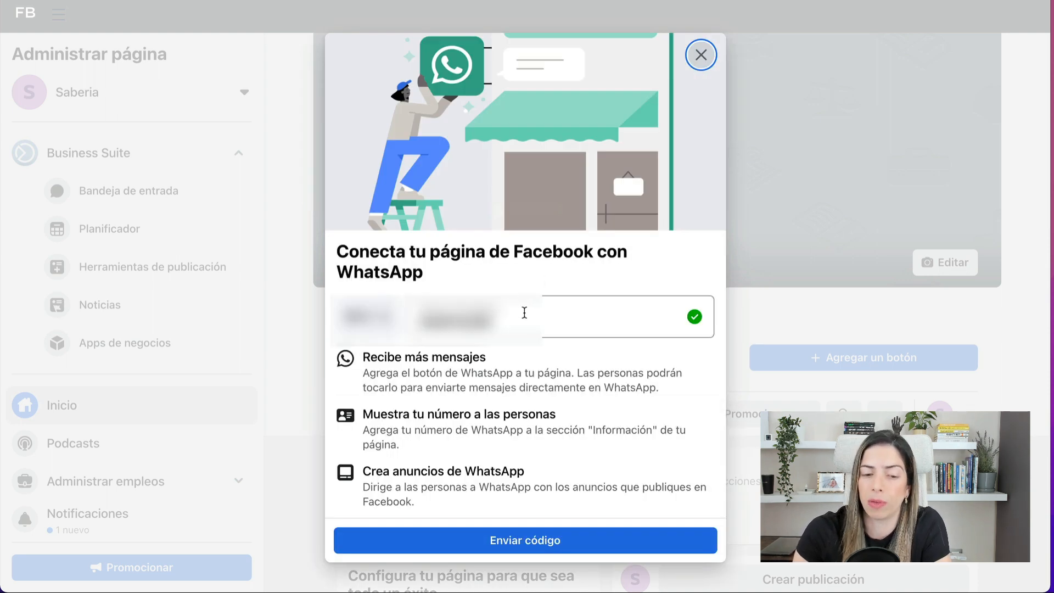
- Replace the WhatsApp phone number and send a verification code
click(524, 313)
double_click(524, 312)
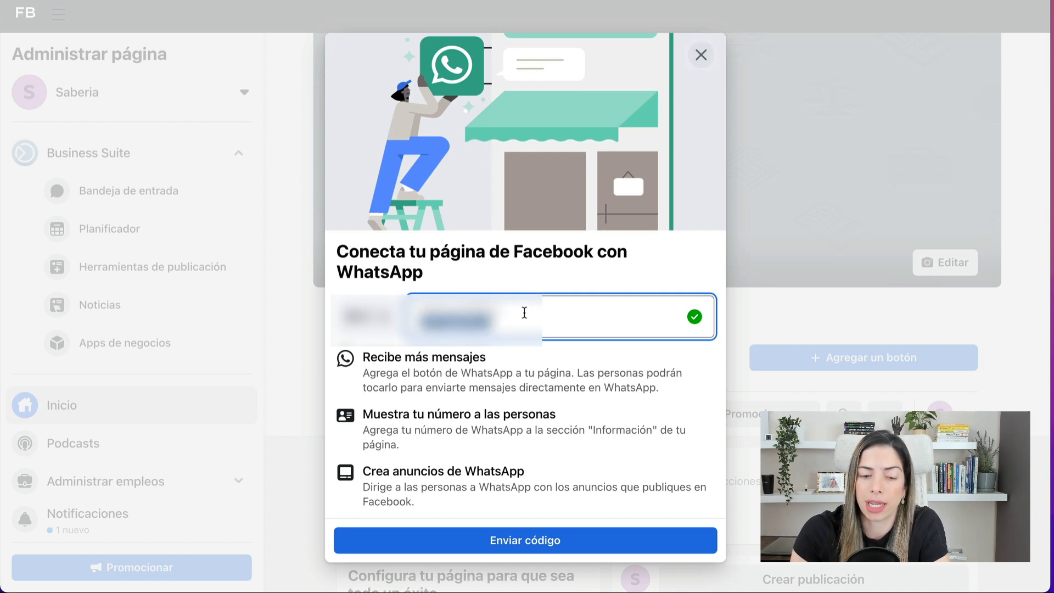
text(??????)
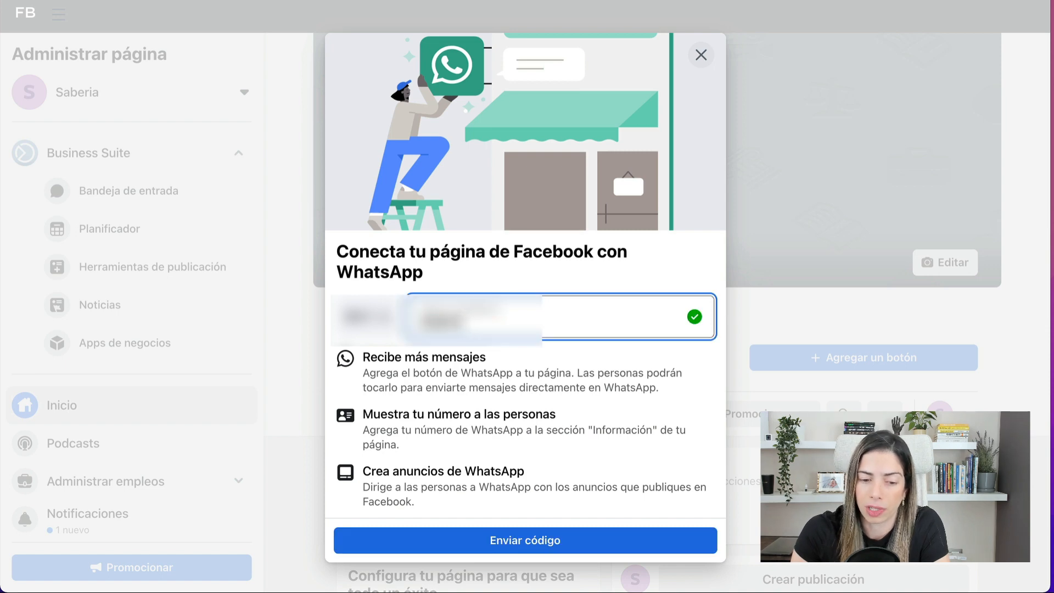
text(????)
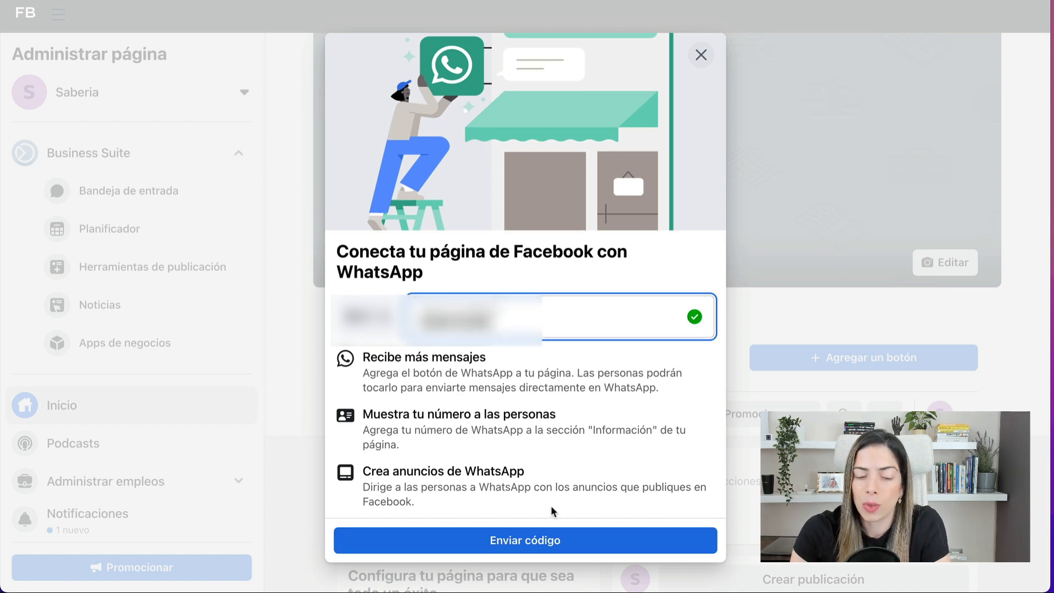
click(541, 542)
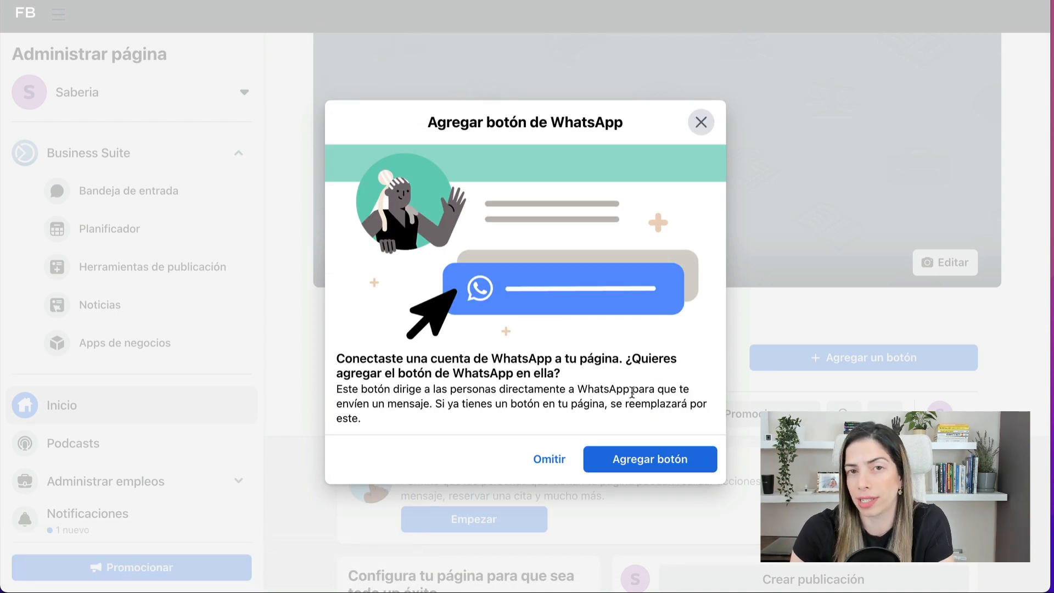
click(669, 459)
click(576, 451)
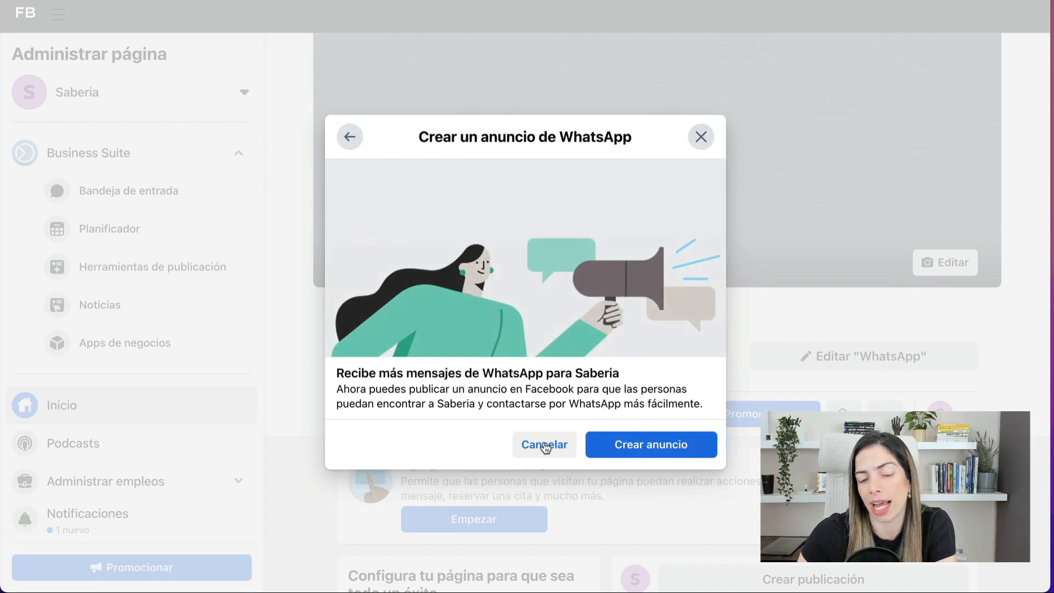
click(545, 445)
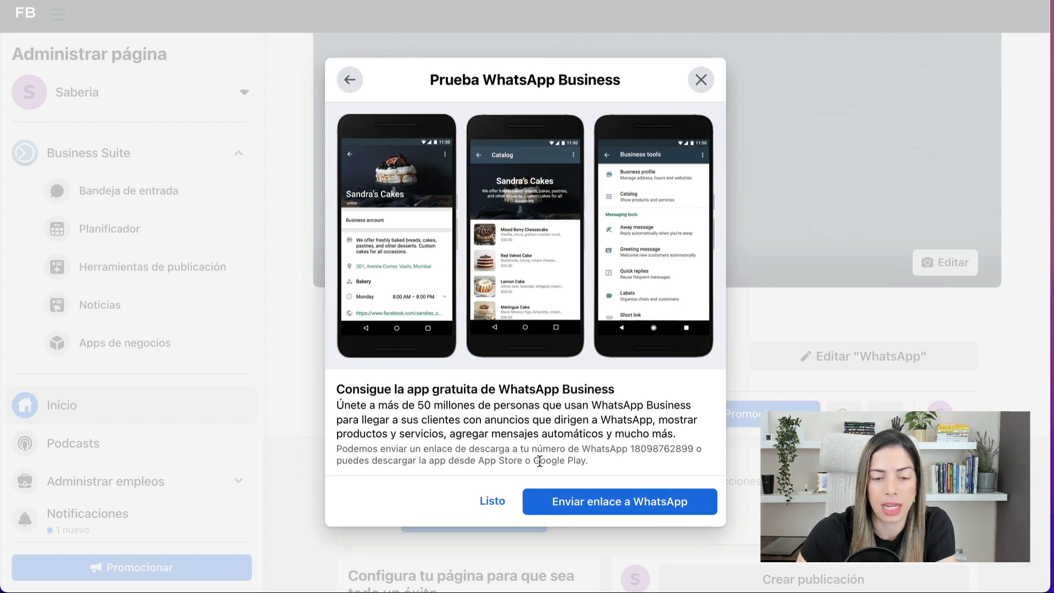
click(508, 503)
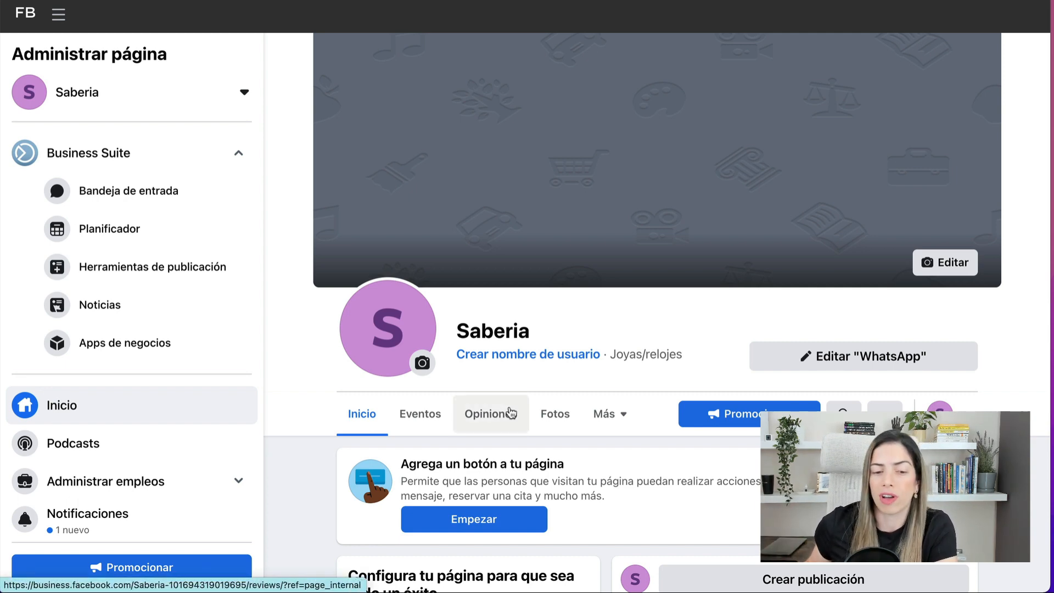
click(390, 323)
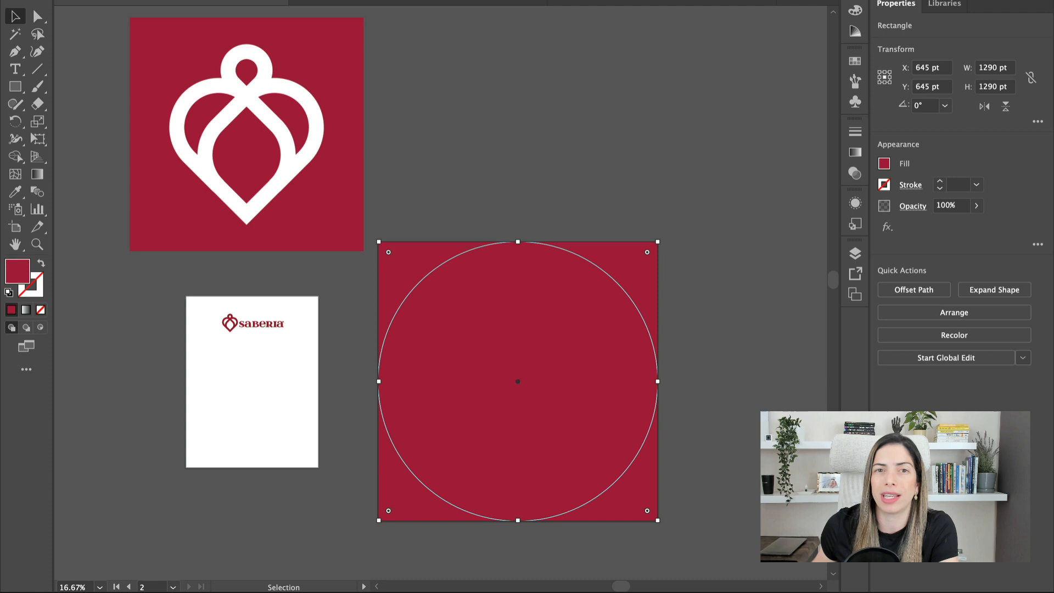
- Set the pink square to 70% opacity and move the logo's heart icon onto it, enlarged and white
text(70)
key(Return)
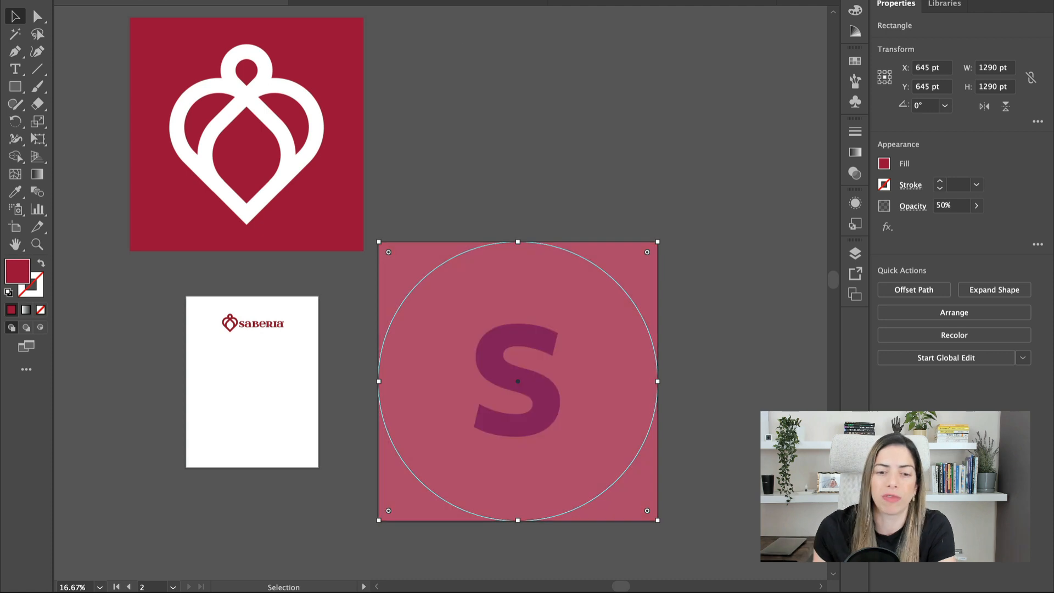
key(super+2)
click(321, 128)
double_click(239, 328)
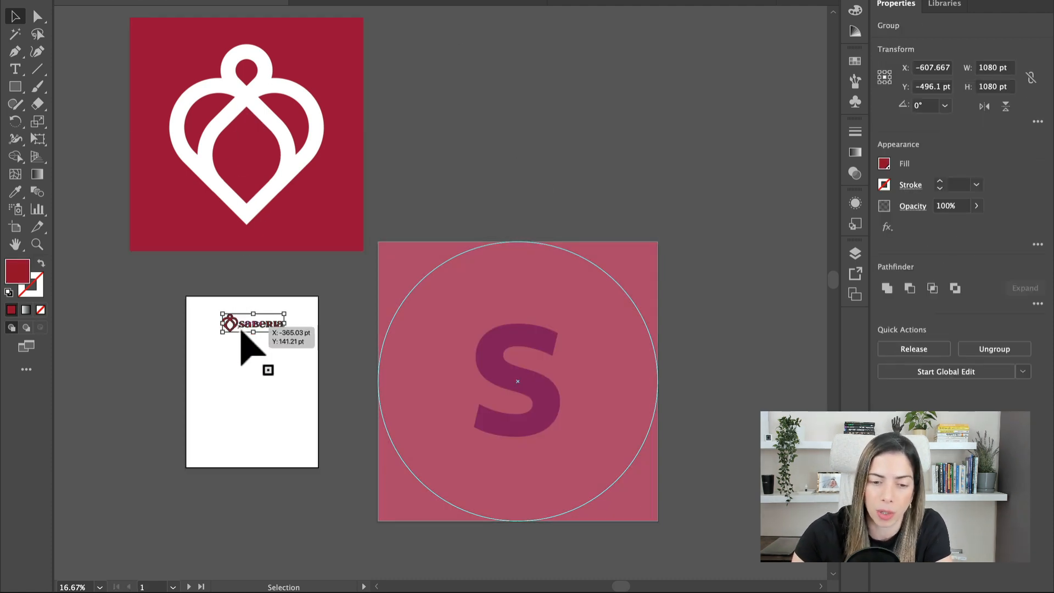
click(230, 319)
key(super+x)
key(super+v)
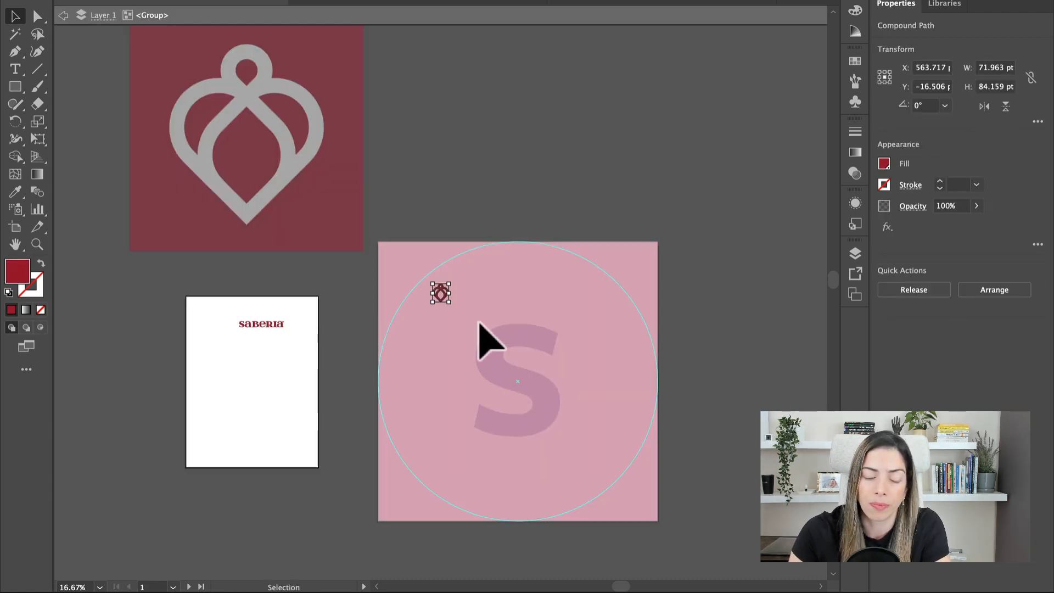
drag(451, 312, 636, 473)
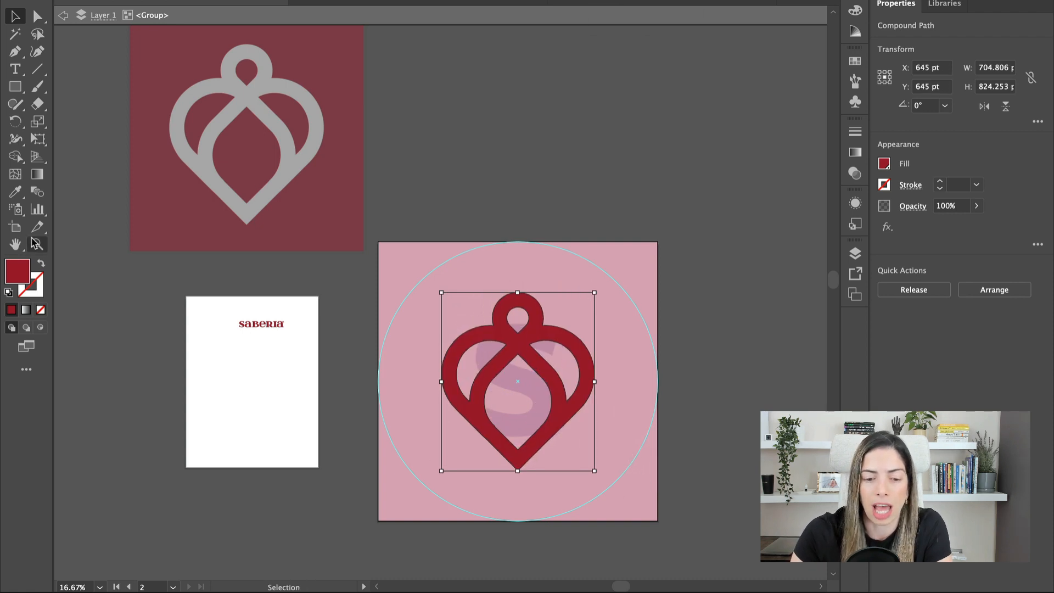
click(8, 293)
click(336, 176)
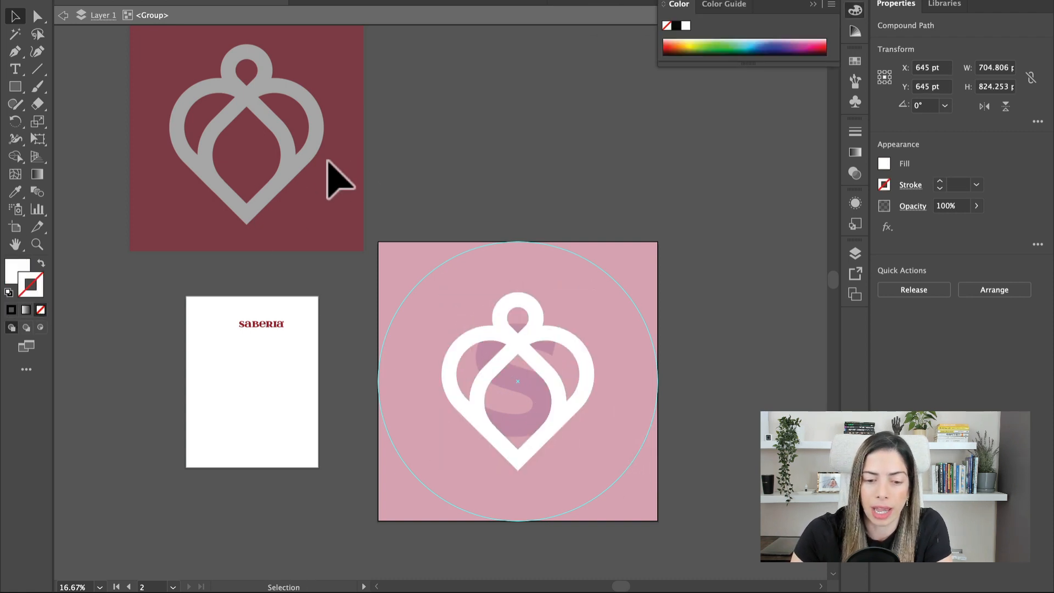
- Exit the logo group and restore the pink square to full opacity
click(73, 22)
click(66, 16)
click(169, 0)
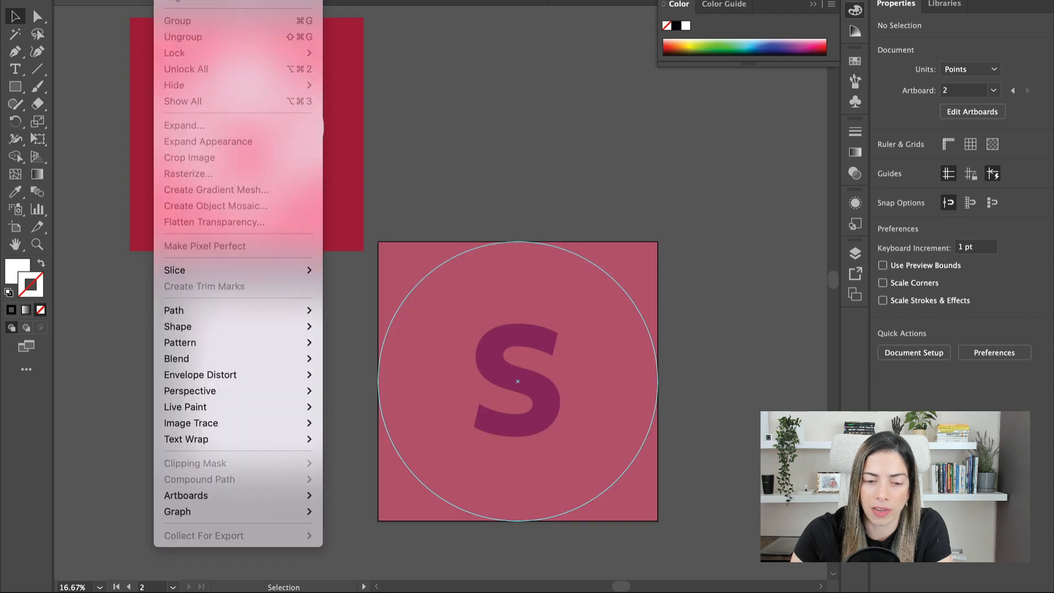
click(479, 125)
click(444, 324)
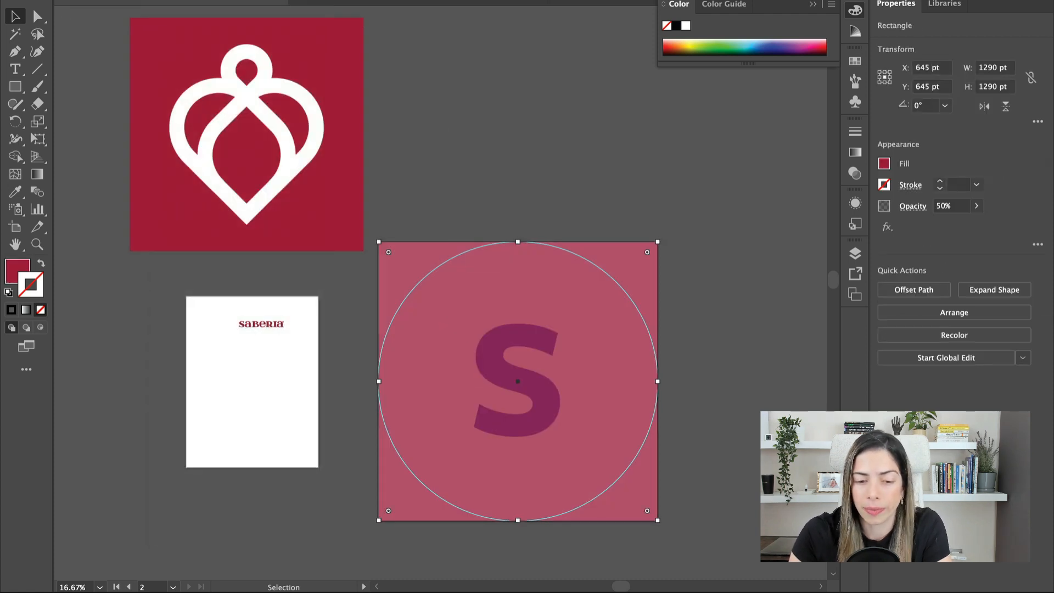
key(super+z)
key(super+z)
key(super+z)
key(super+z)
- Send the red square to the back so the white symbol sits on top
click(523, 354)
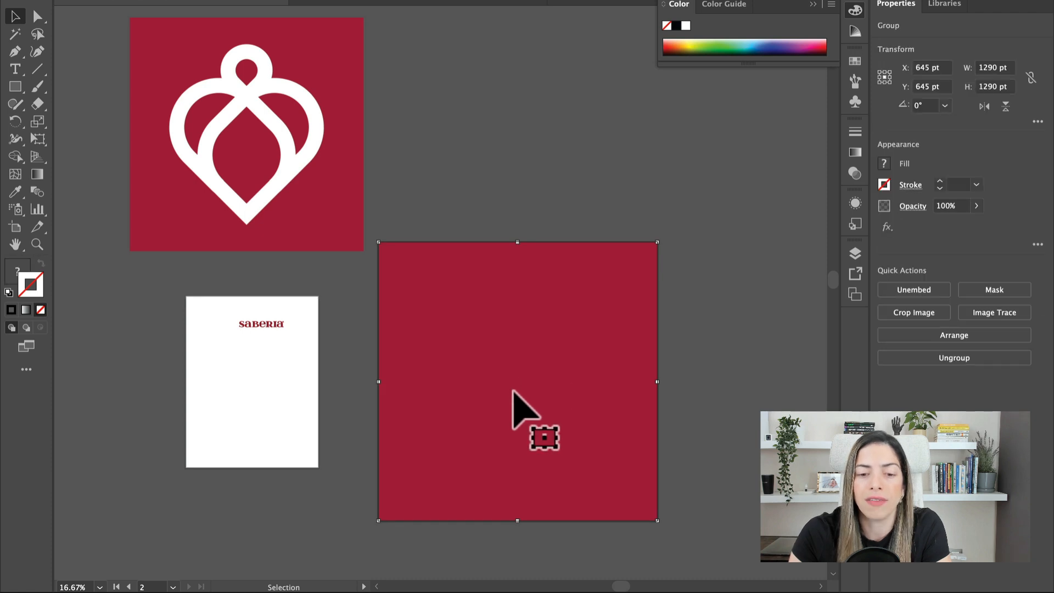
right_click(513, 391)
right_click(548, 419)
right_click(540, 418)
right_click(540, 418)
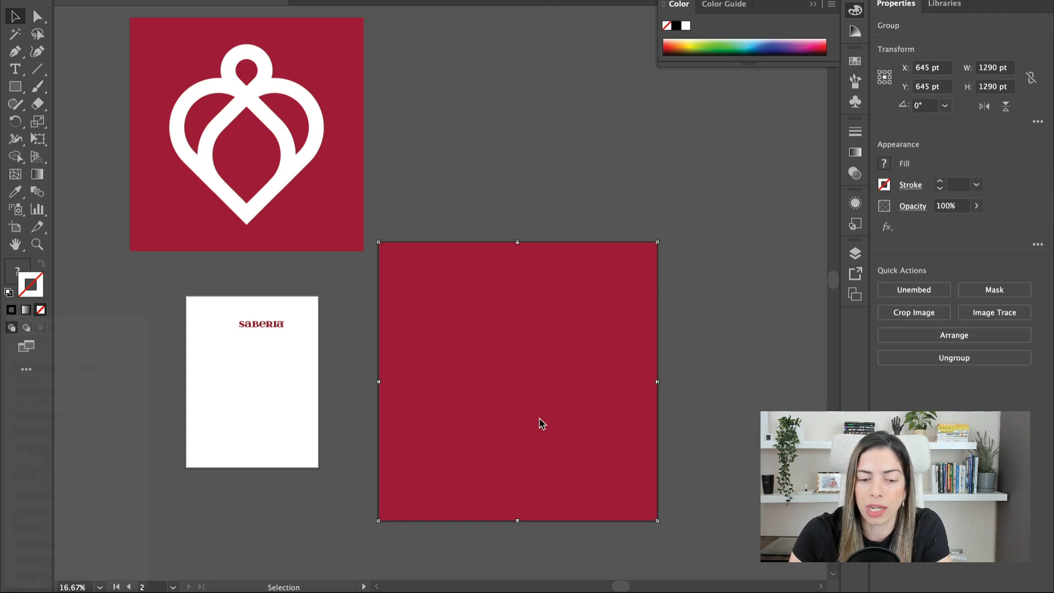
right_click(459, 385)
mouse_move(126, 512)
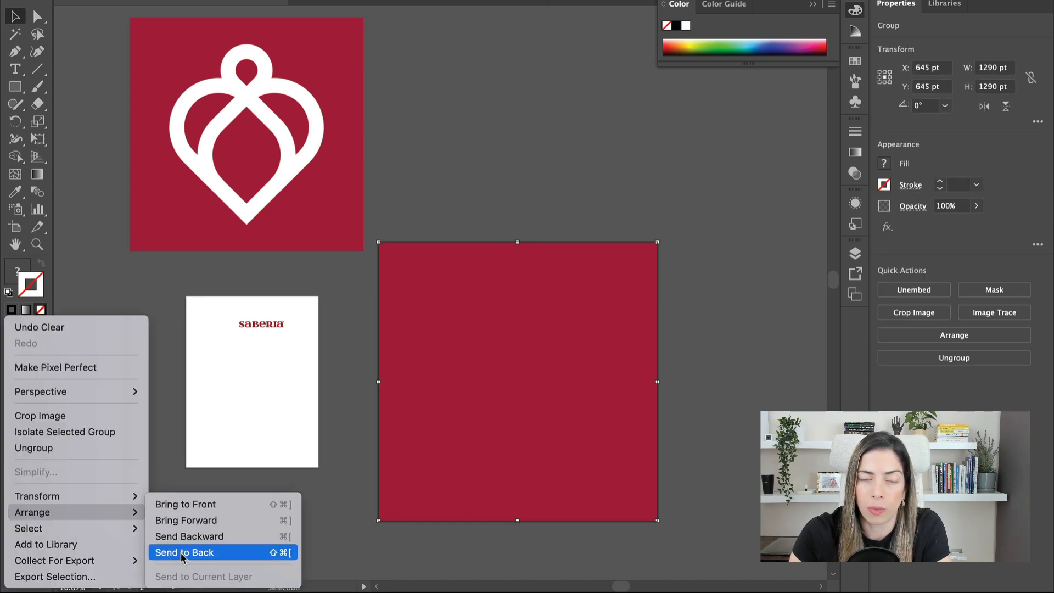
click(219, 489)
click(475, 227)
click(499, 364)
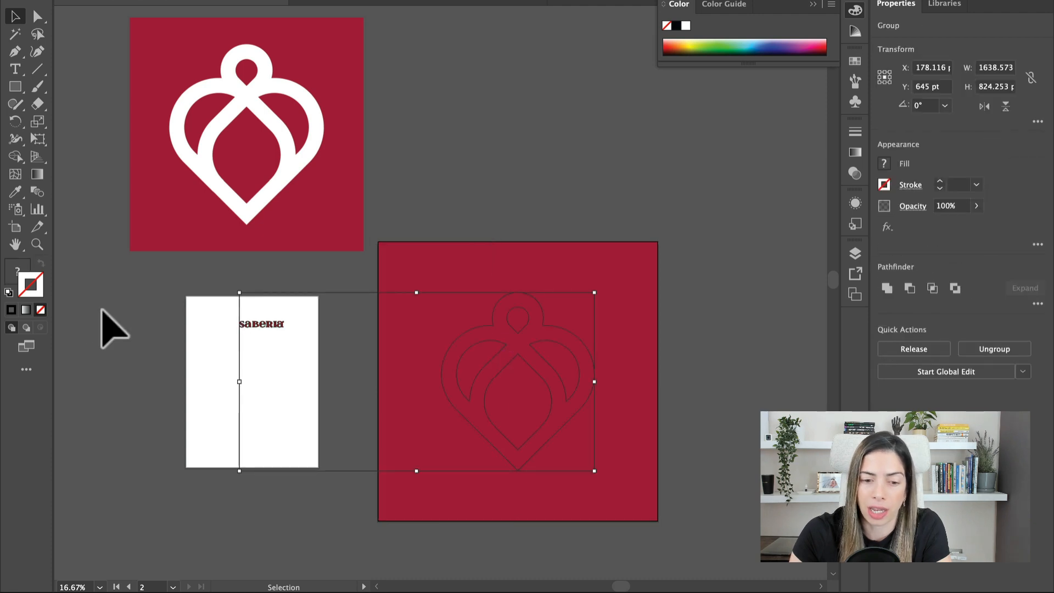
click(406, 217)
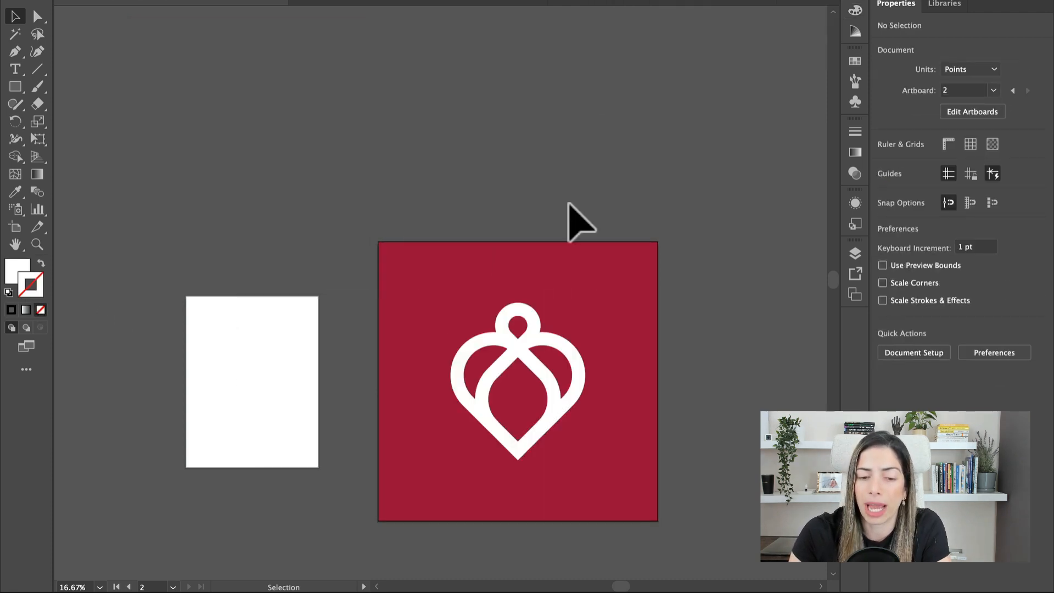
- Export artboard 2 as the PNG 'Logo Saberia.png' into SABERIA_VECTORES
click(536, 274)
click(15, 227)
click(103, 0)
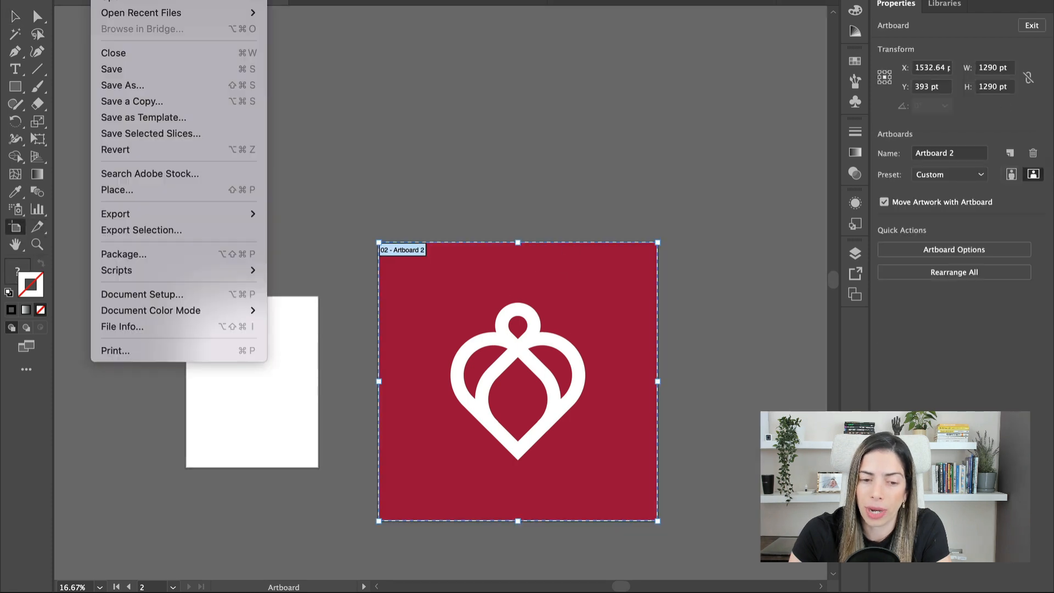
mouse_move(209, 214)
click(303, 231)
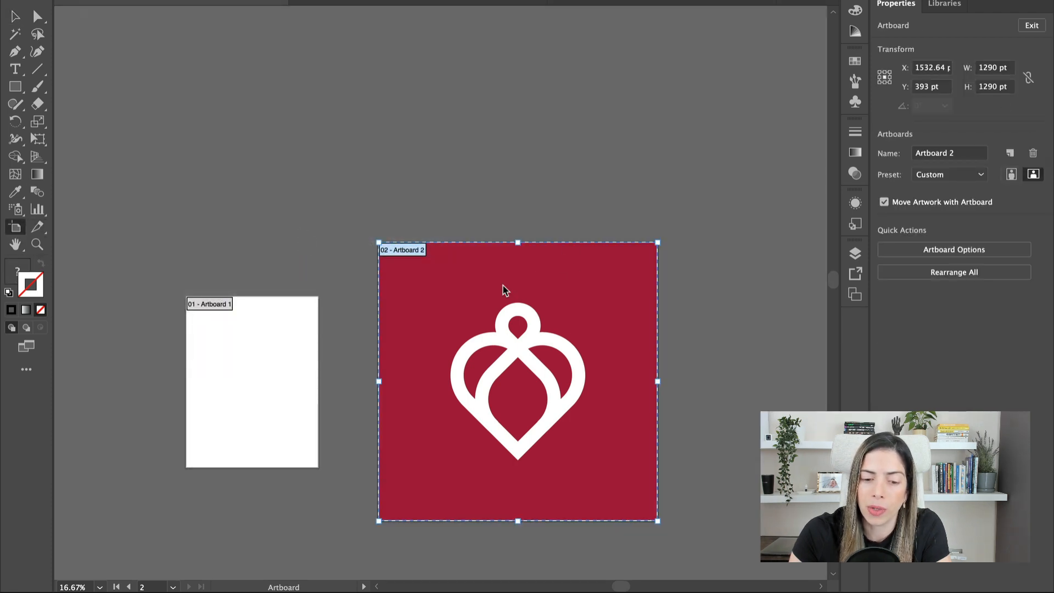
triple_click(643, 220)
text(2)
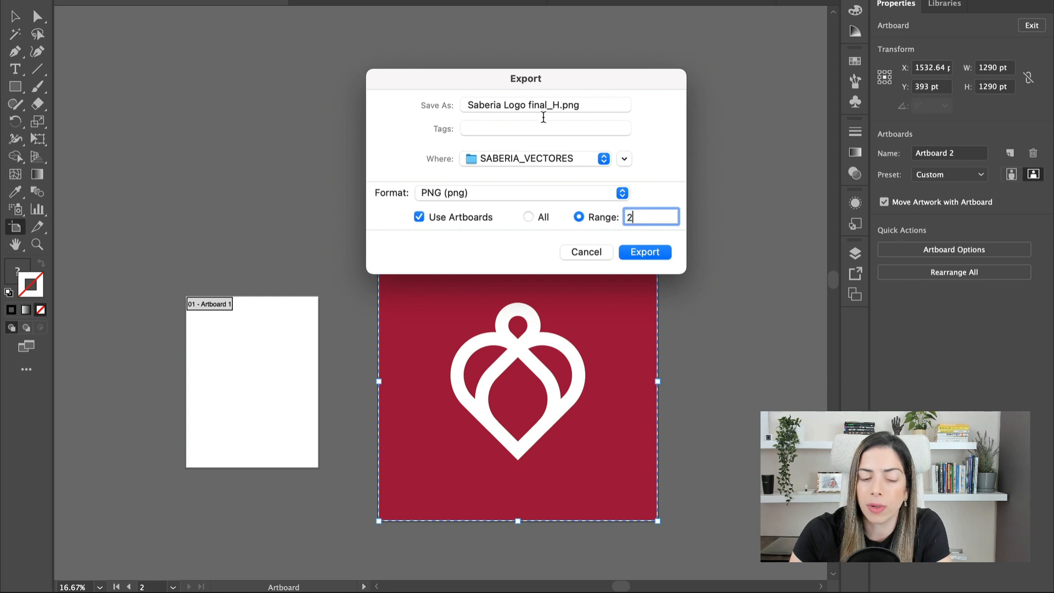
drag(558, 104, 419, 99)
text(Logo Sa)
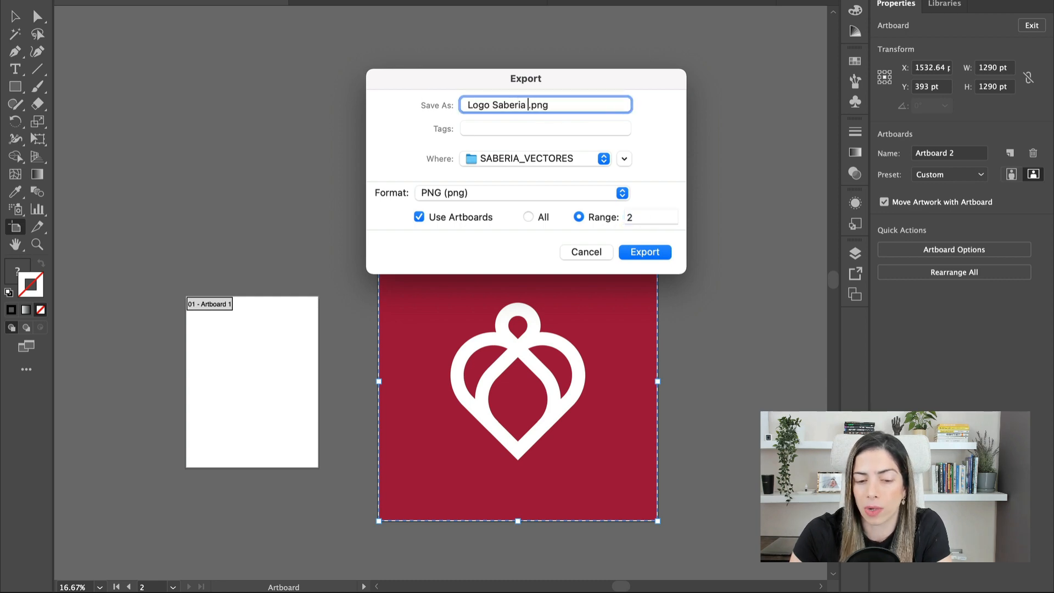
key(Return)
click(619, 492)
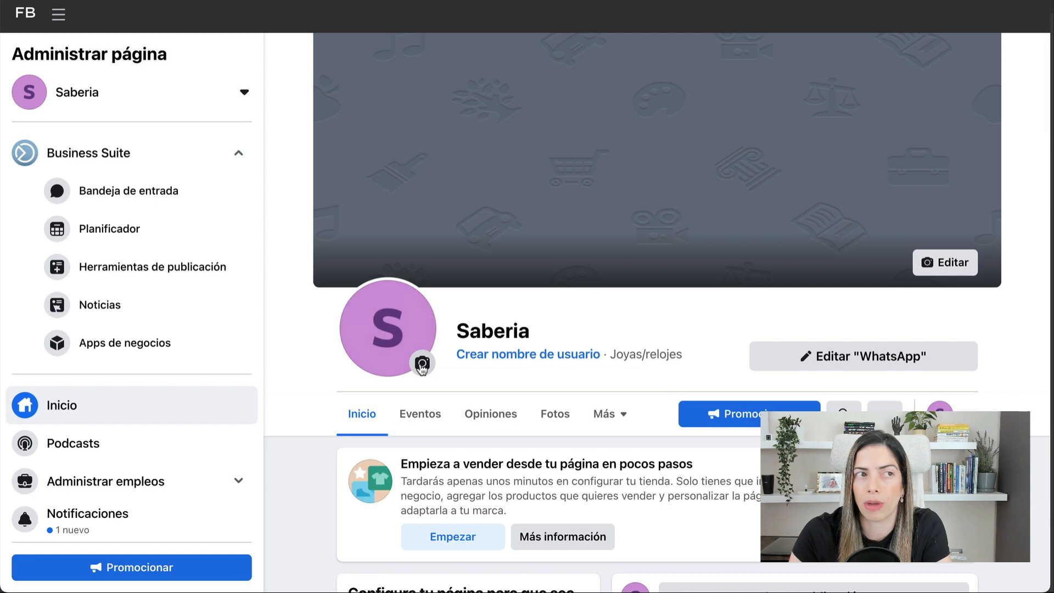
click(422, 365)
- Upload the Saberia logo avatar PNG from SABERIA_VECTORES as the page's profile picture
click(451, 431)
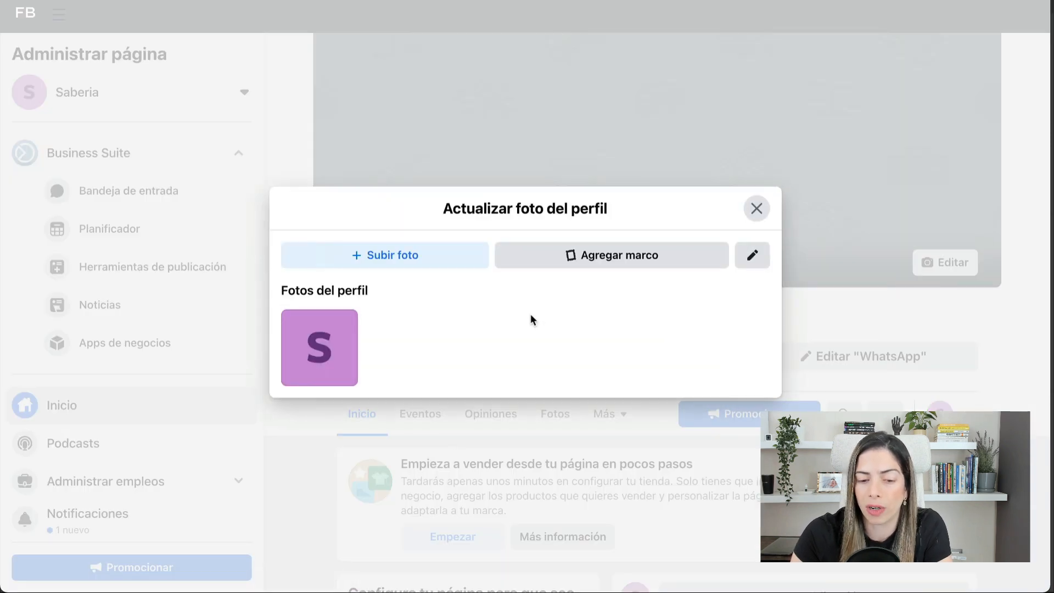
click(413, 261)
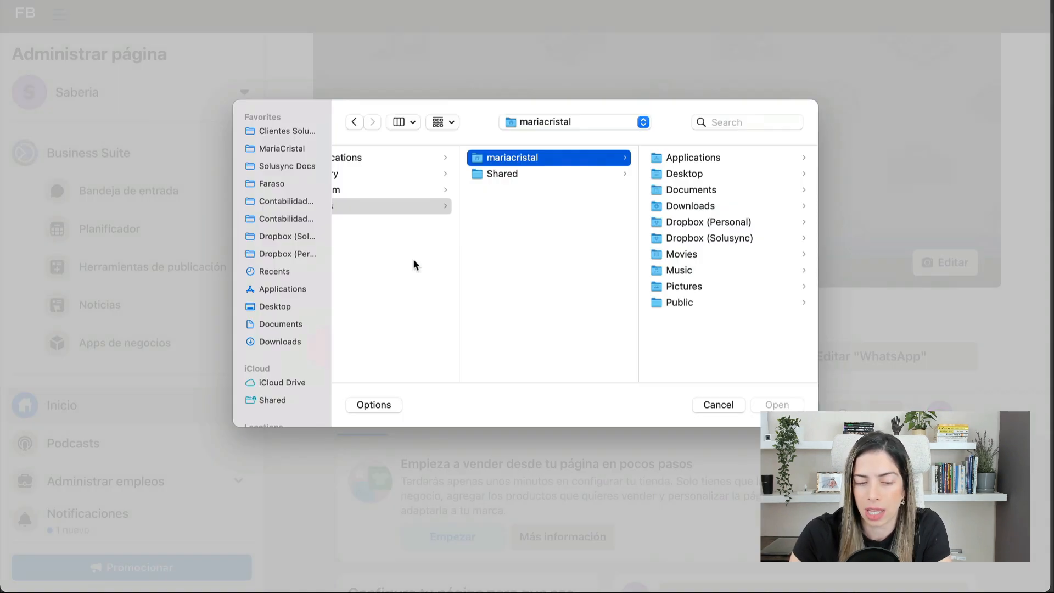
click(551, 123)
click(558, 212)
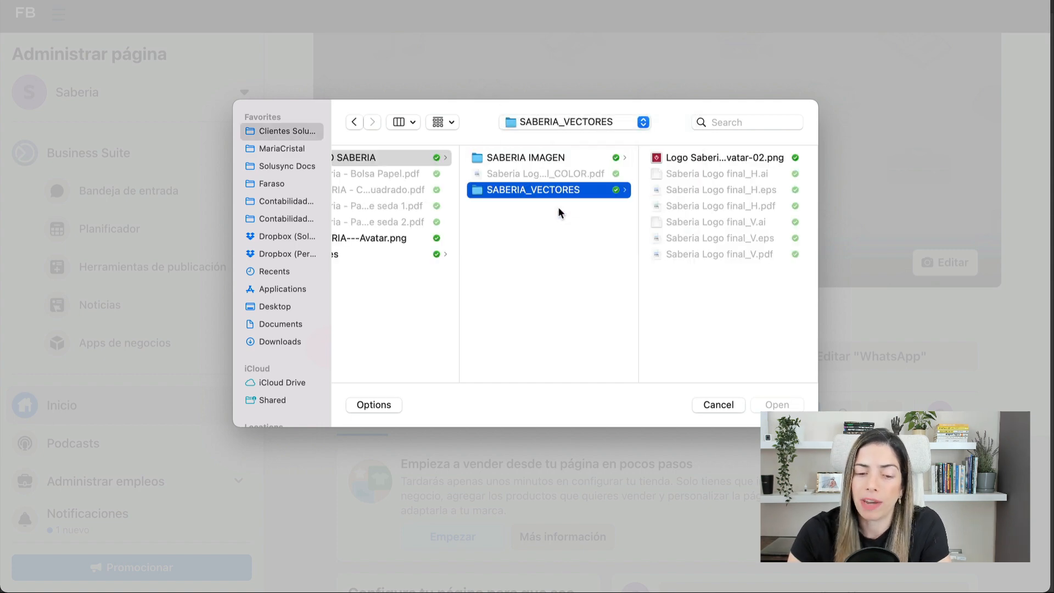
double_click(713, 158)
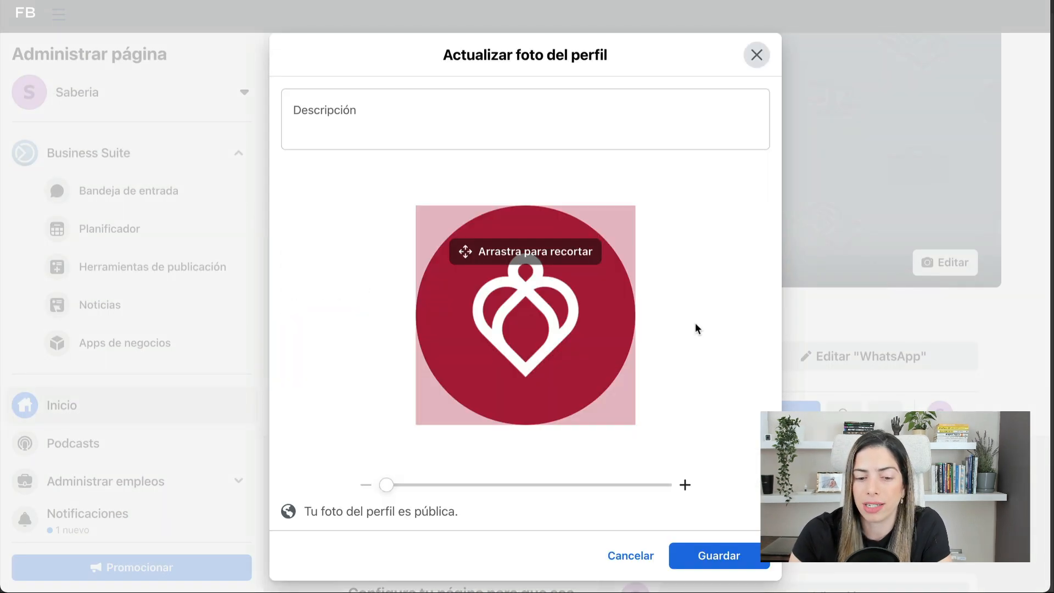
click(719, 555)
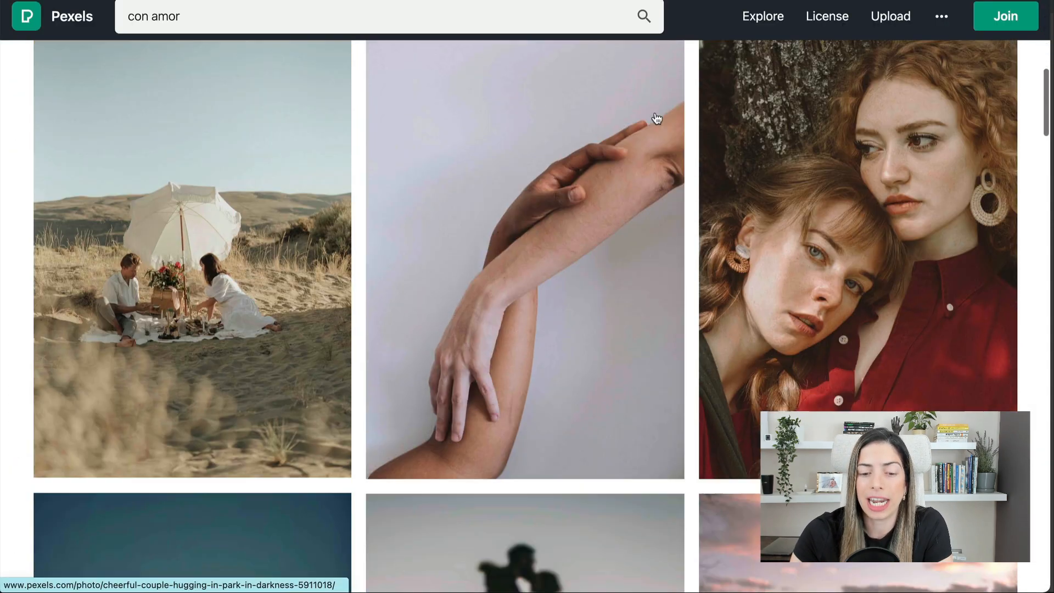
- Copy the couple-at-sunset photo from Pexels
scroll(653, 117, down, 8)
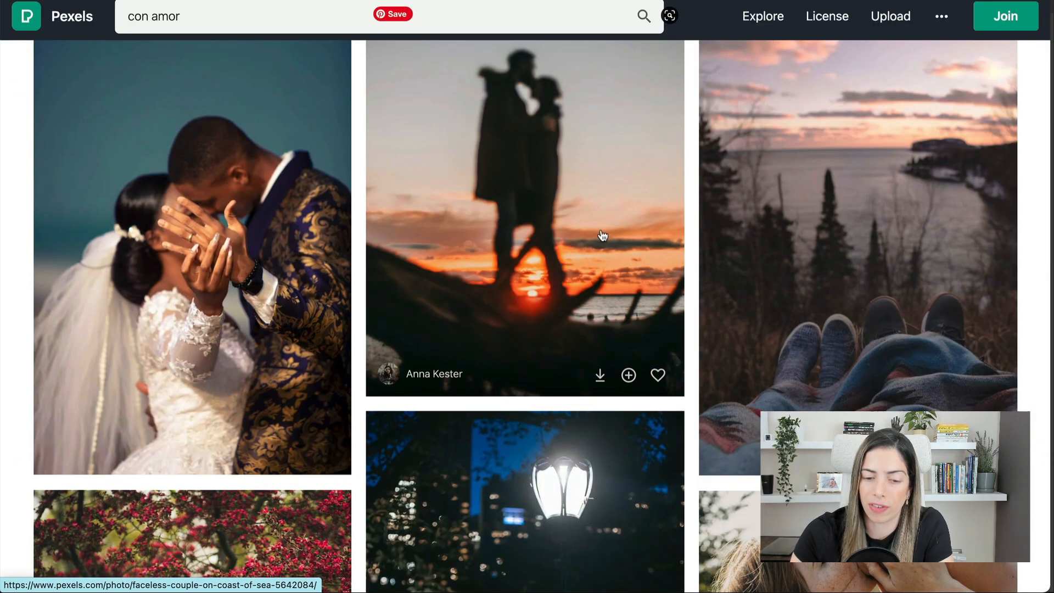
scroll(602, 235, down, 15)
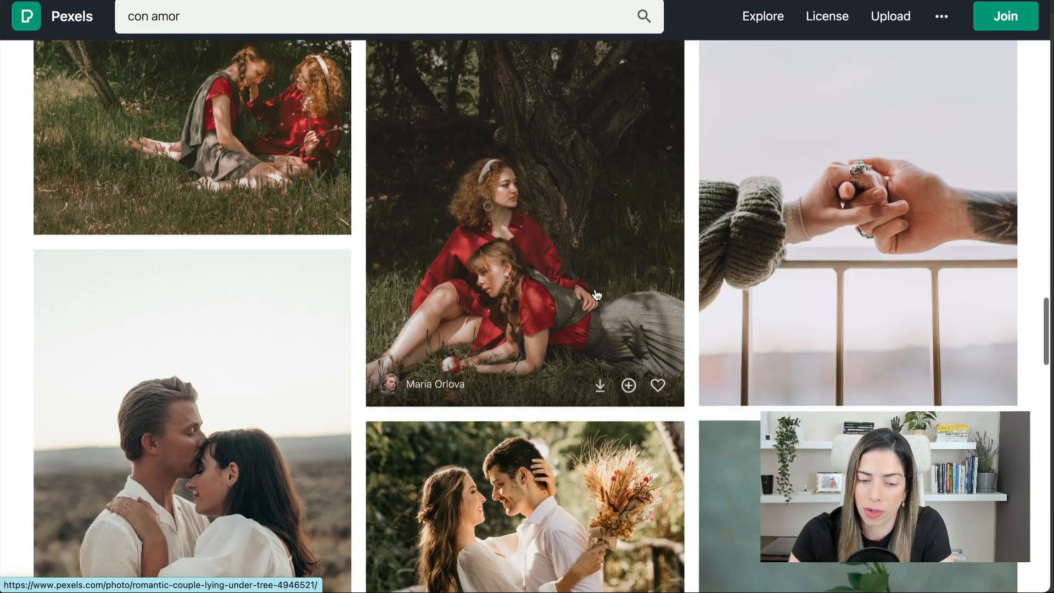
scroll(597, 295, down, 15)
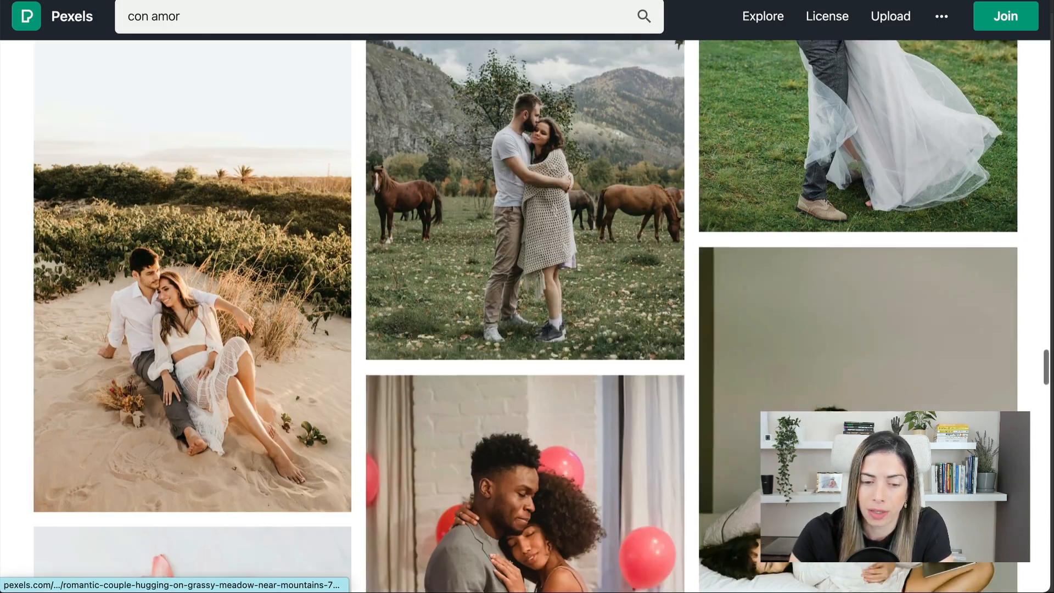
right_click(506, 278)
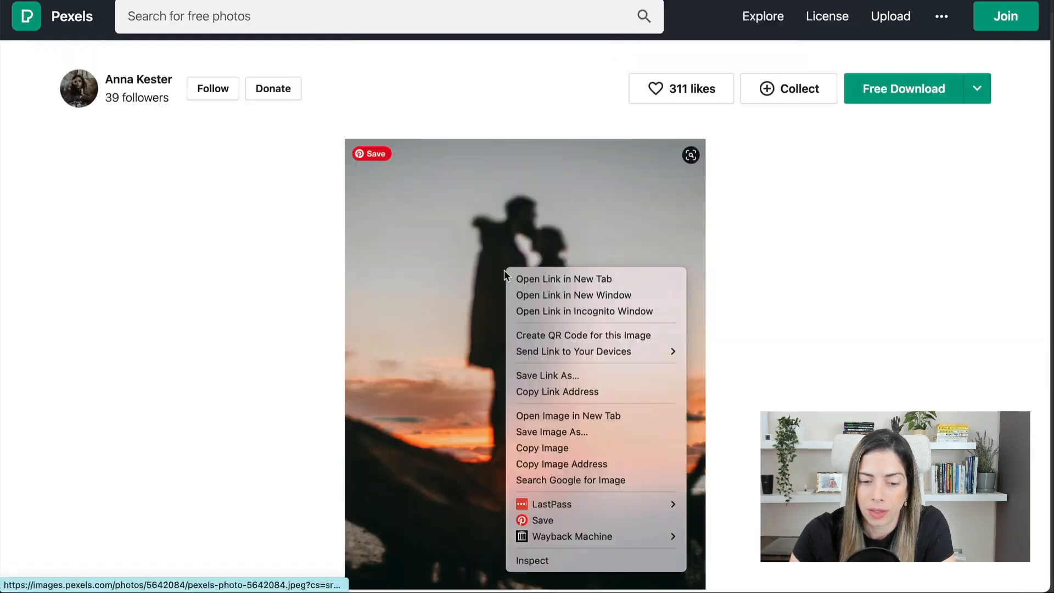
click(529, 444)
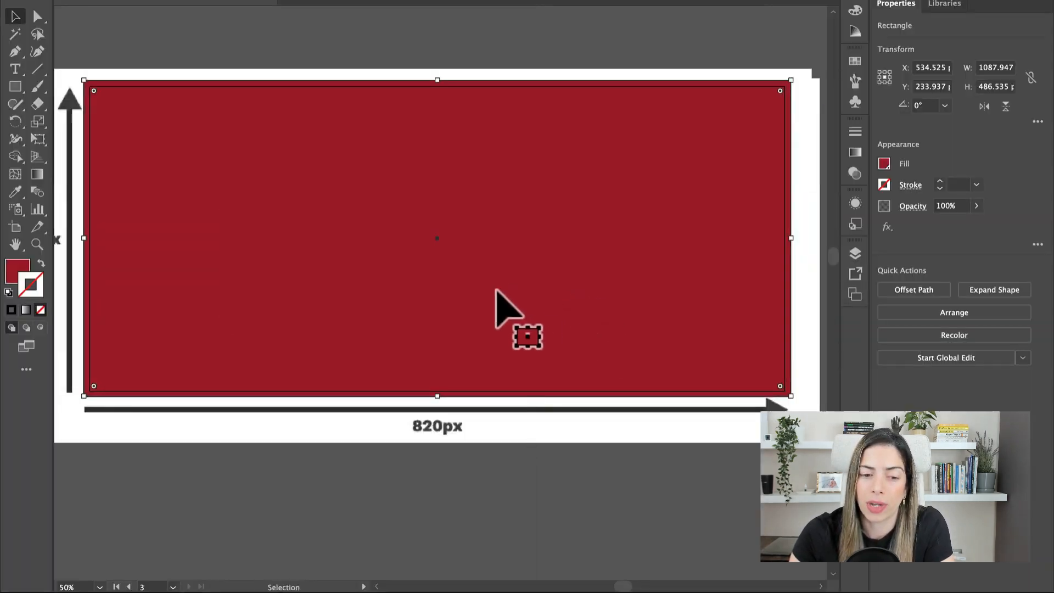
- Paste the sunset photo into the cover design and send it to the back
click(193, 52)
key(super+v)
right_click(263, 376)
mouse_move(34, 513)
click(200, 553)
- Set the red rectangle to Multiply, unlock all objects, and send the rectangle backward
click(670, 348)
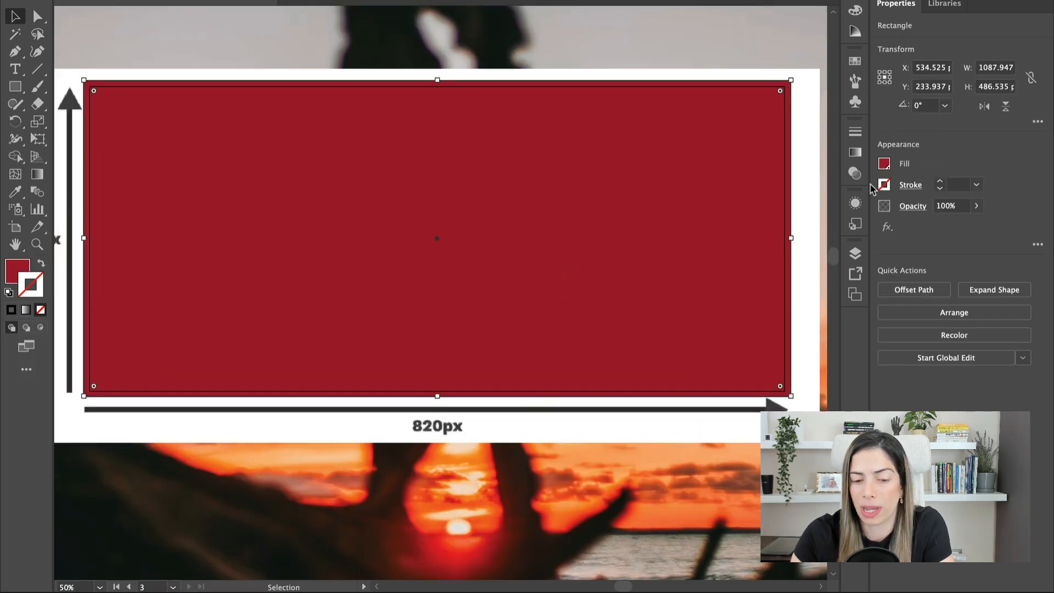
click(855, 173)
click(703, 147)
click(705, 198)
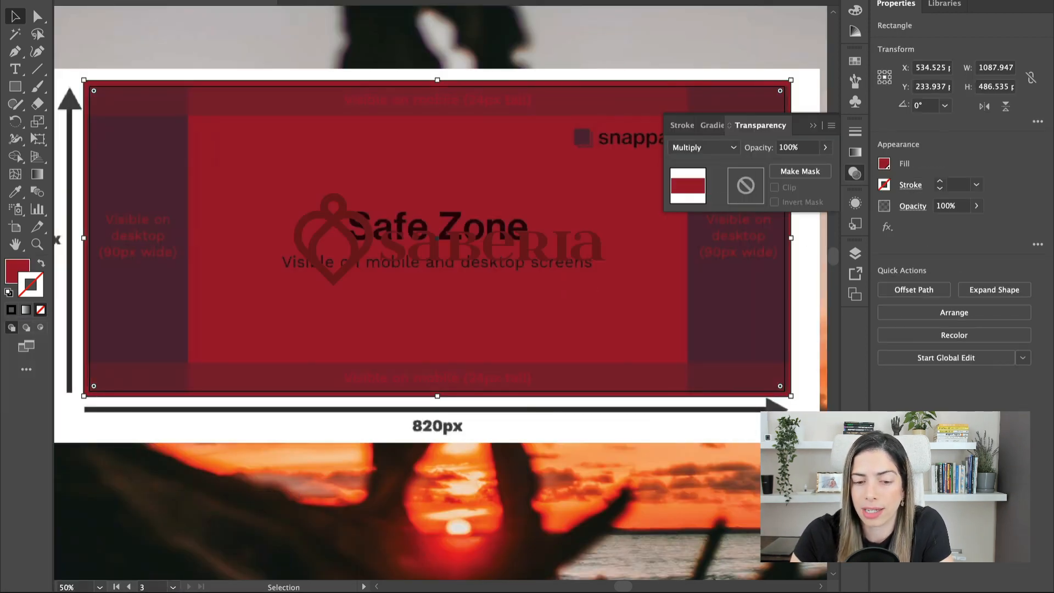
click(169, 0)
click(209, 69)
click(223, 168)
key(super+bracketleft)
key(super+bracketleft)
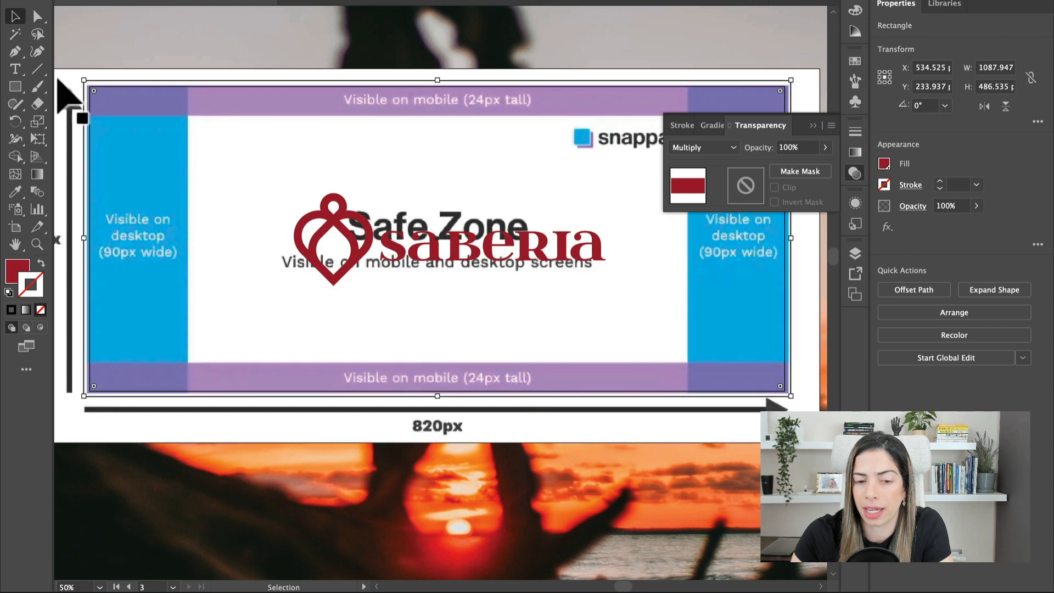
- Show the rulers and add guides at the safe-zone's side, top and bottom edges
click(365, 0)
mouse_move(328, 0)
mouse_move(347, 480)
click(553, 481)
drag(60, 280, 188, 280)
drag(59, 330, 688, 324)
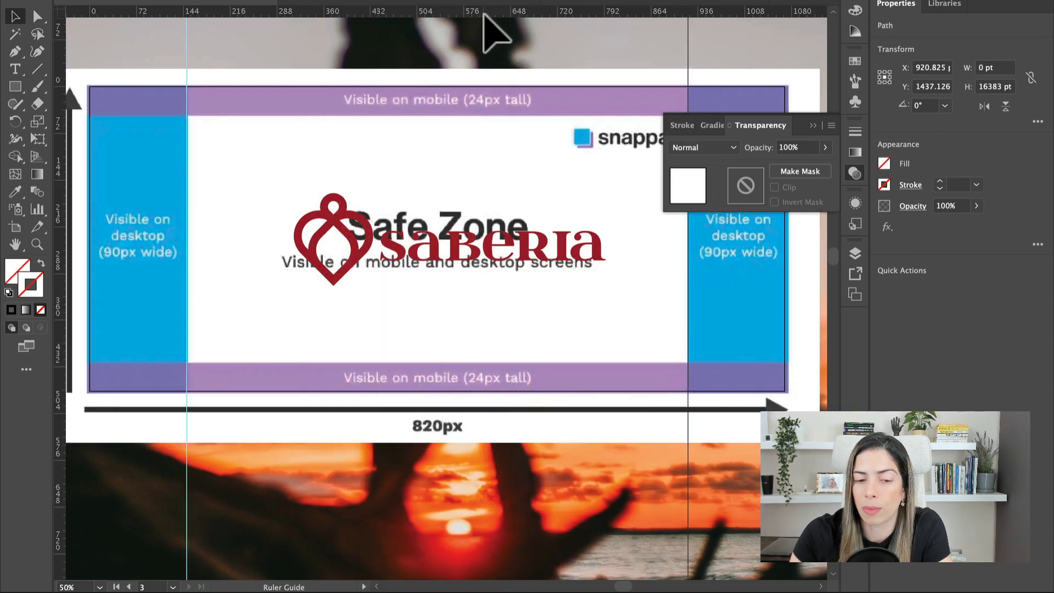
drag(484, 14, 484, 117)
drag(488, 11, 484, 362)
- Delete the safe-zone template and set the red rectangle to Normal blending at 90% opacity
click(392, 331)
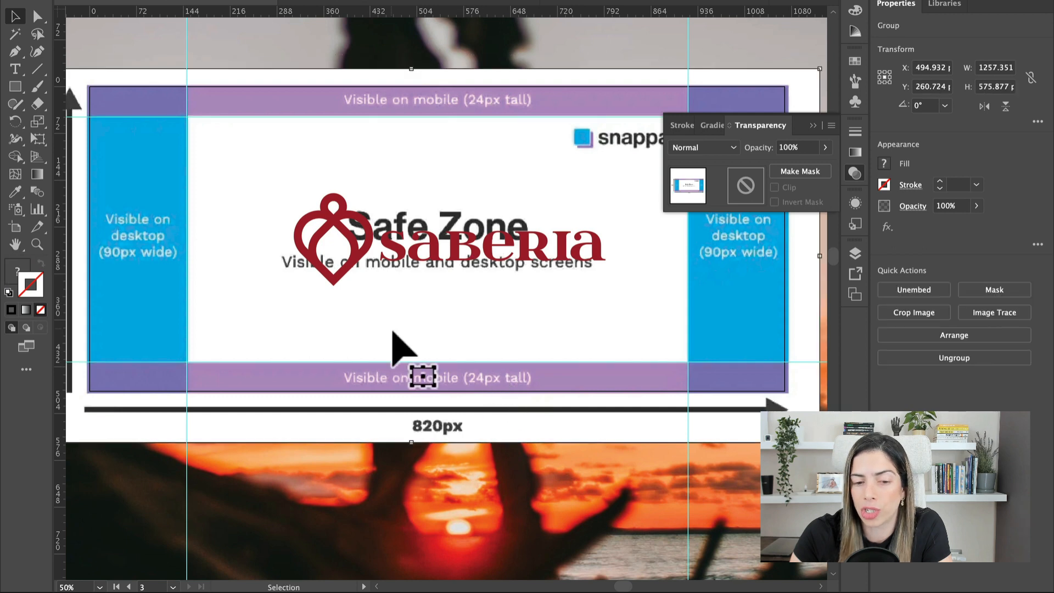
key(Delete)
click(666, 275)
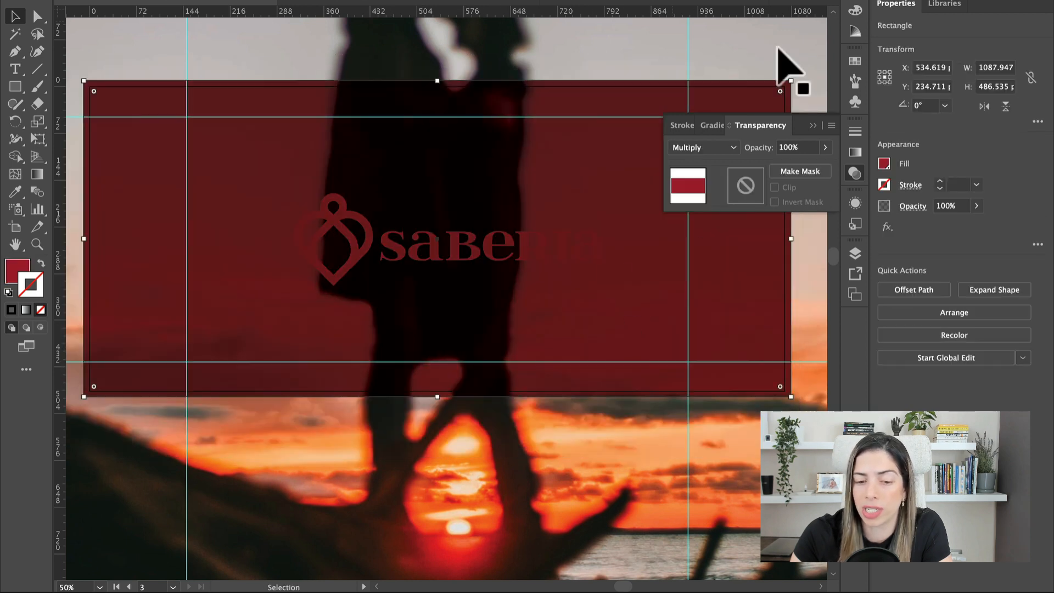
click(725, 147)
click(700, 163)
click(764, 148)
text(90)
key(Return)
drag(562, 459, 583, 494)
- Bring the Saberia logo to the front, filled white with no outline
click(494, 286)
click(358, 252)
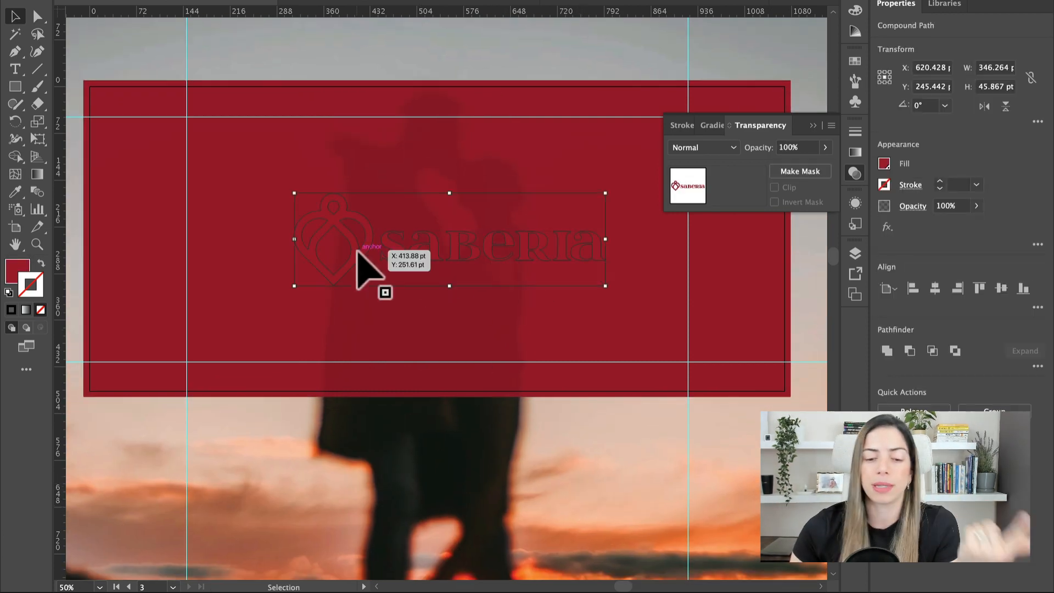
right_click(358, 253)
mouse_move(122, 512)
click(220, 512)
click(9, 292)
click(41, 310)
- Unlock and centre the sunset photo horizontally behind the red banner
click(154, 434)
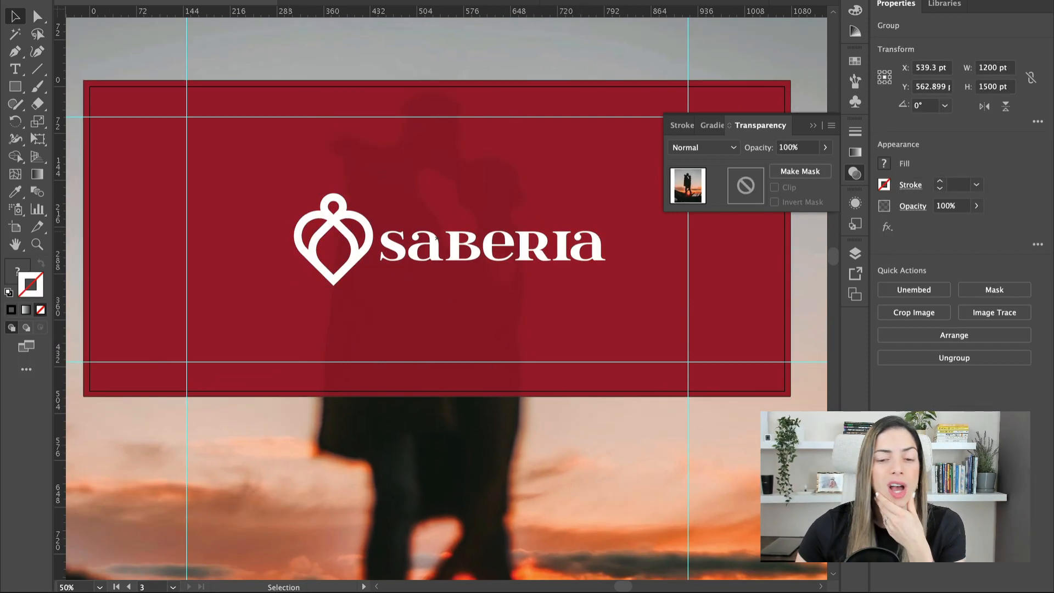
click(164, 1)
click(225, 69)
scroll(423, 439, down, 5)
key(super+minus)
key(super+minus)
key(super+minus)
drag(440, 130, 458, 151)
click(620, 1)
drag(546, 167, 546, 157)
click(606, 100)
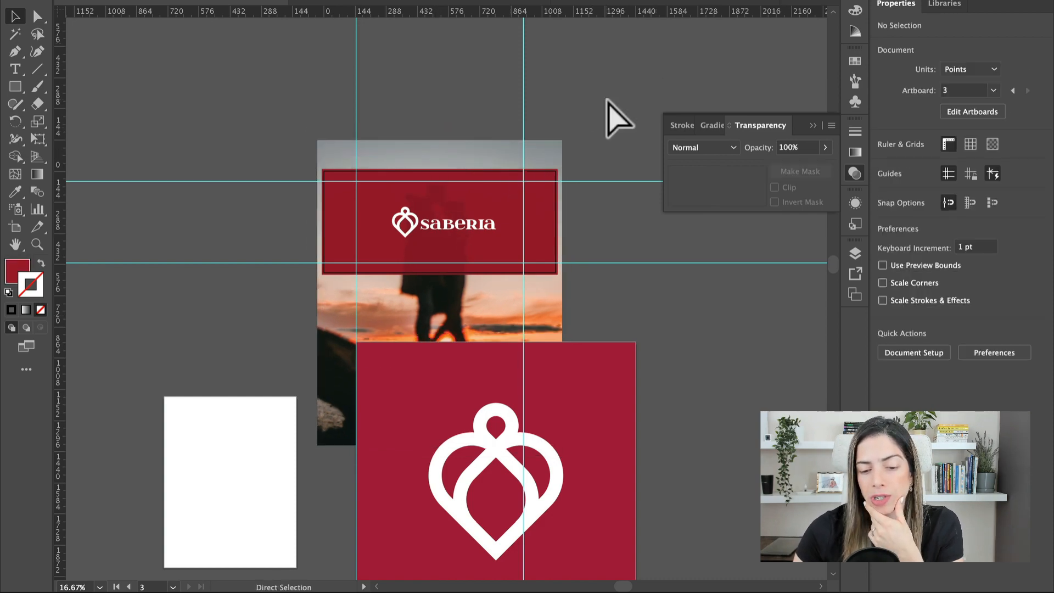
key(super+plus)
key(super+plus)
key(super+plus)
click(15, 228)
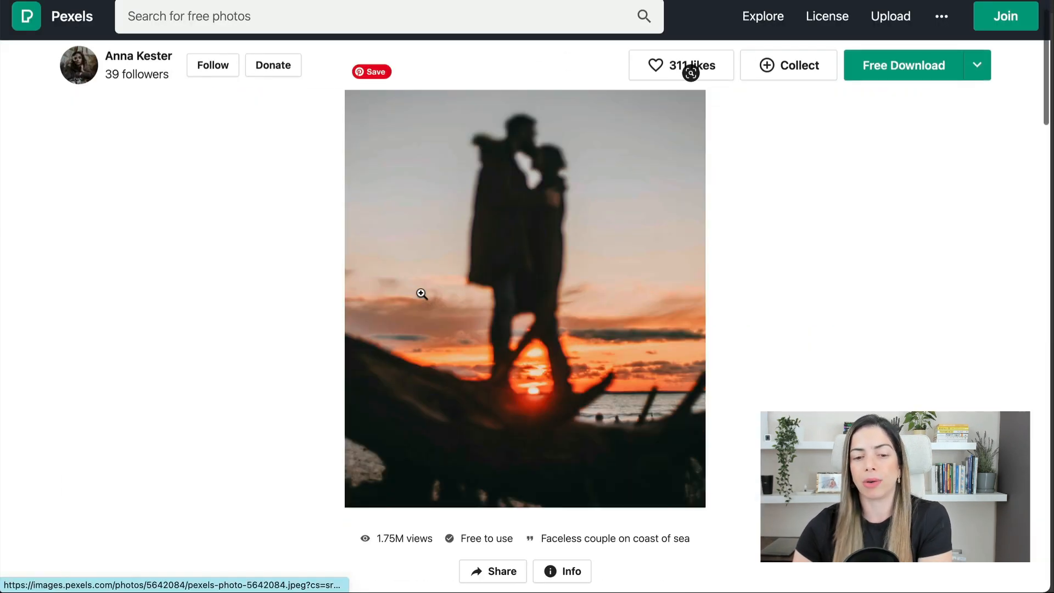
scroll(420, 294, down, 20)
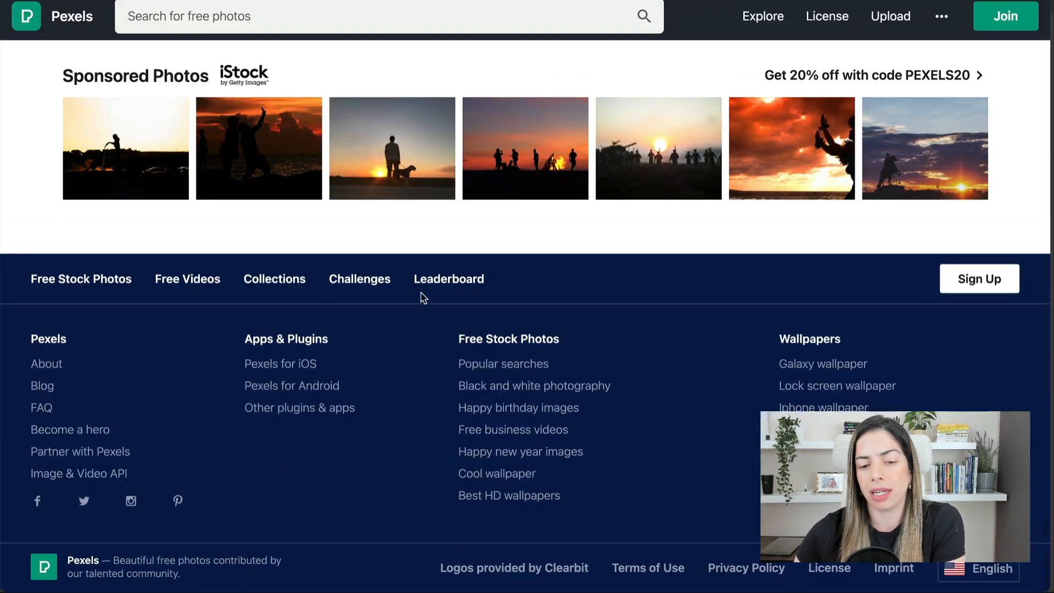
- Search Pexels for 'passion' photos
click(401, 16)
text(passion)
key(Return)
scroll(548, 220, down, 10)
click(653, 2)
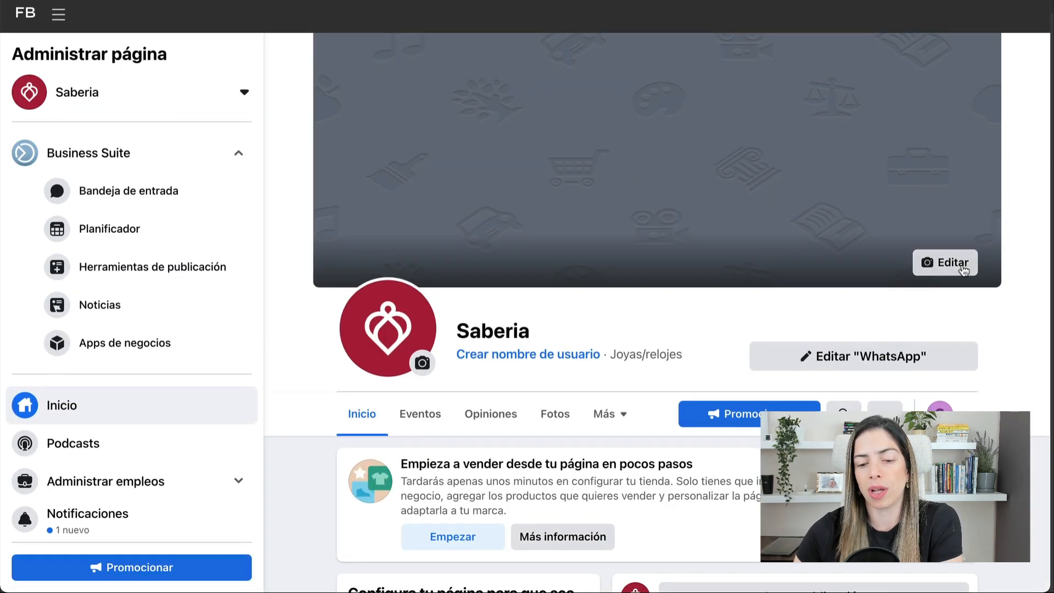
- Upload Saberia Portada-03.png as the page's cover photo, then enter the saberia_rd Instagram address
click(955, 264)
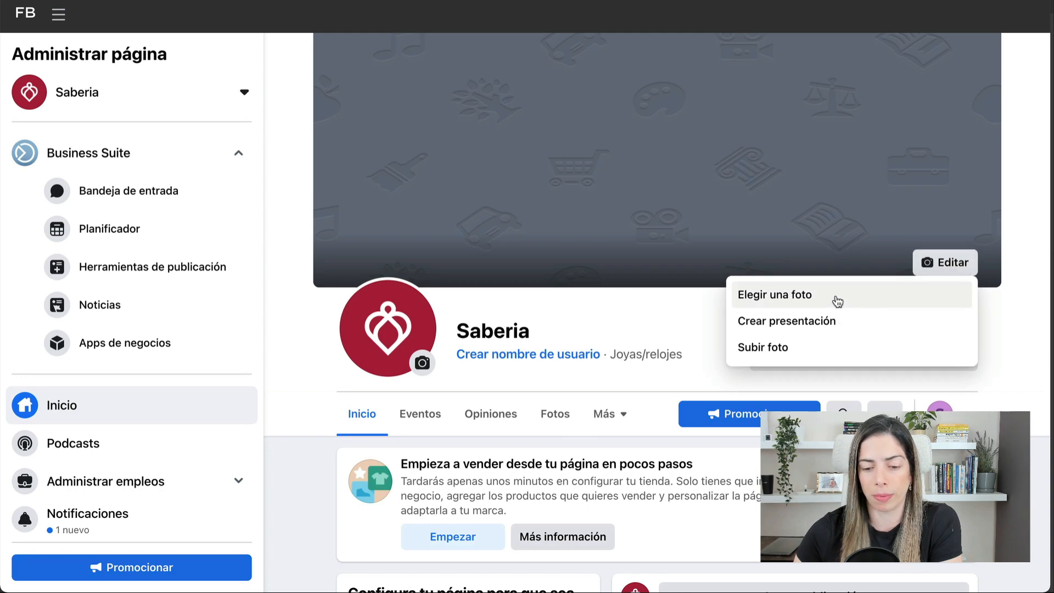
click(824, 347)
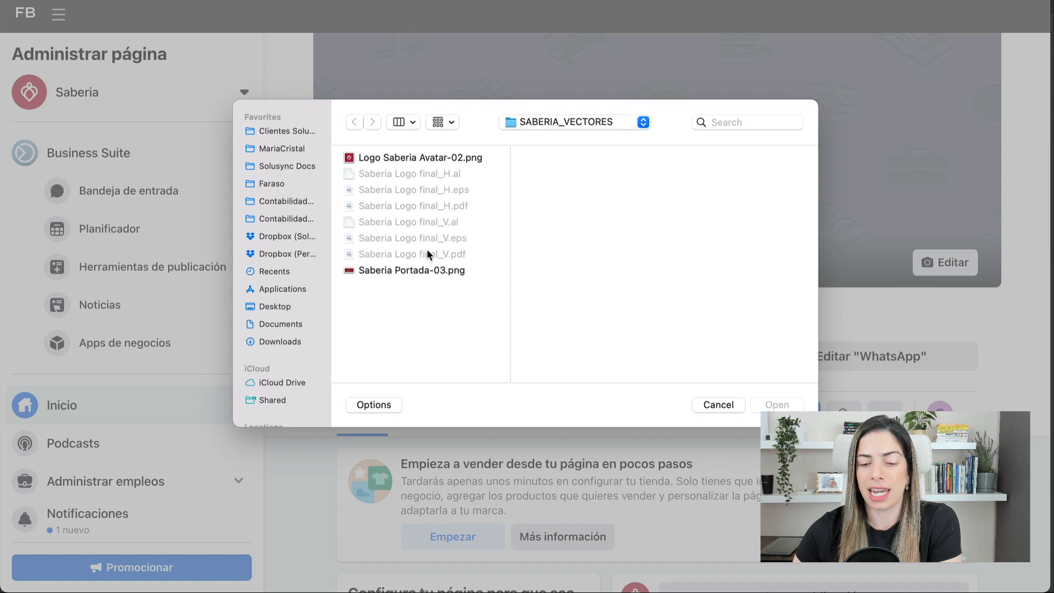
double_click(419, 271)
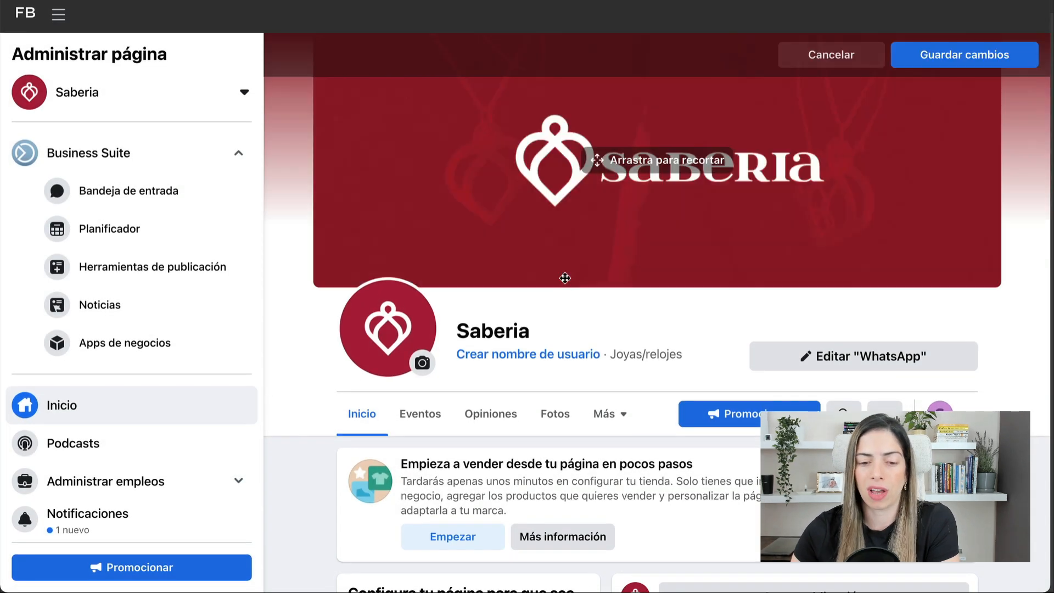
click(943, 52)
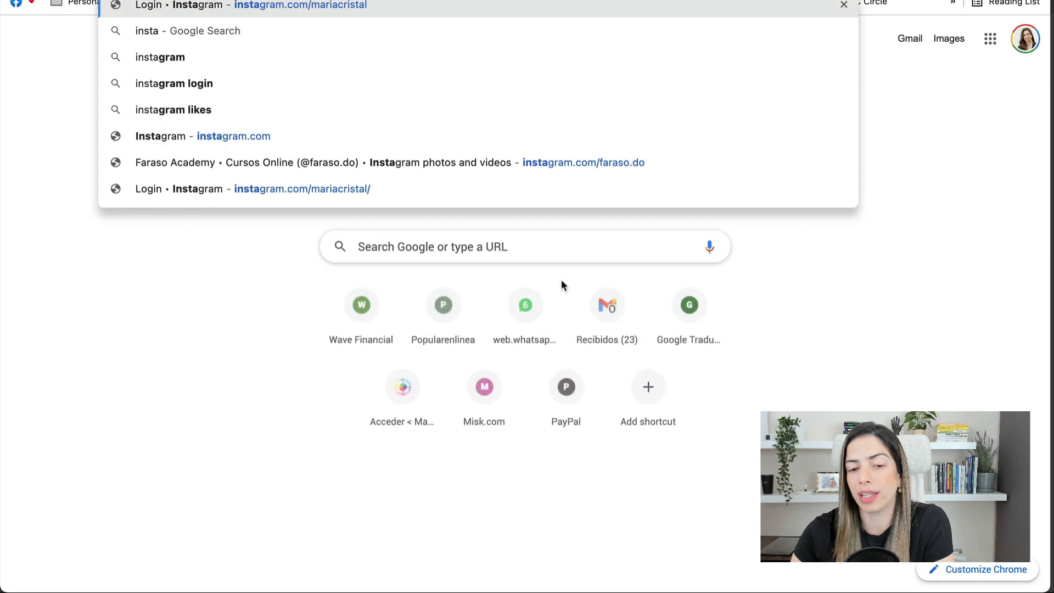
text(gram.com/saberia_rd)
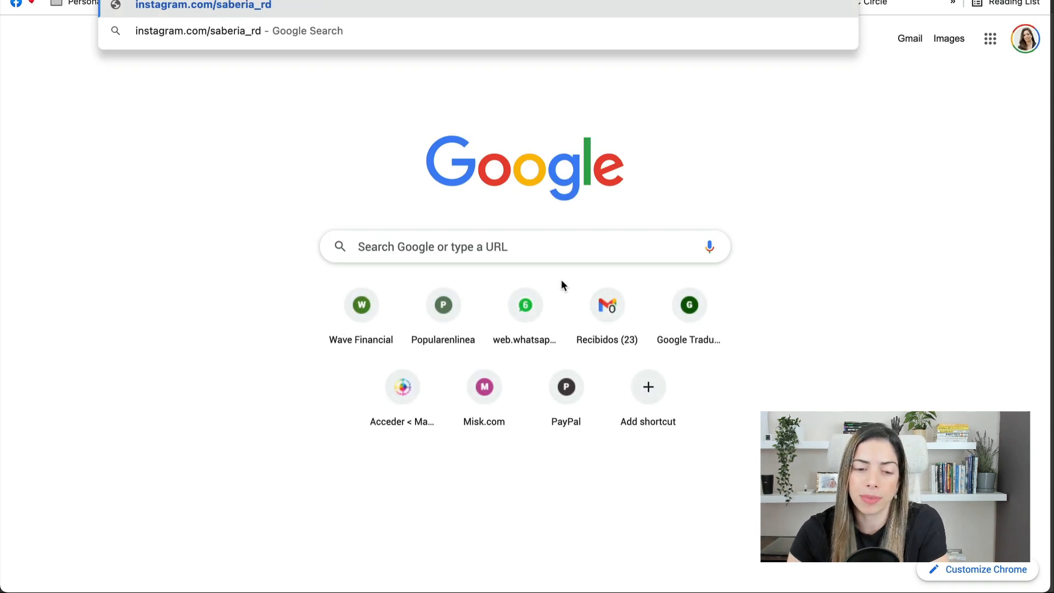
- Load instagram.com/saberia_rd, log in as the saved account, and open Edit Profile
key(Return)
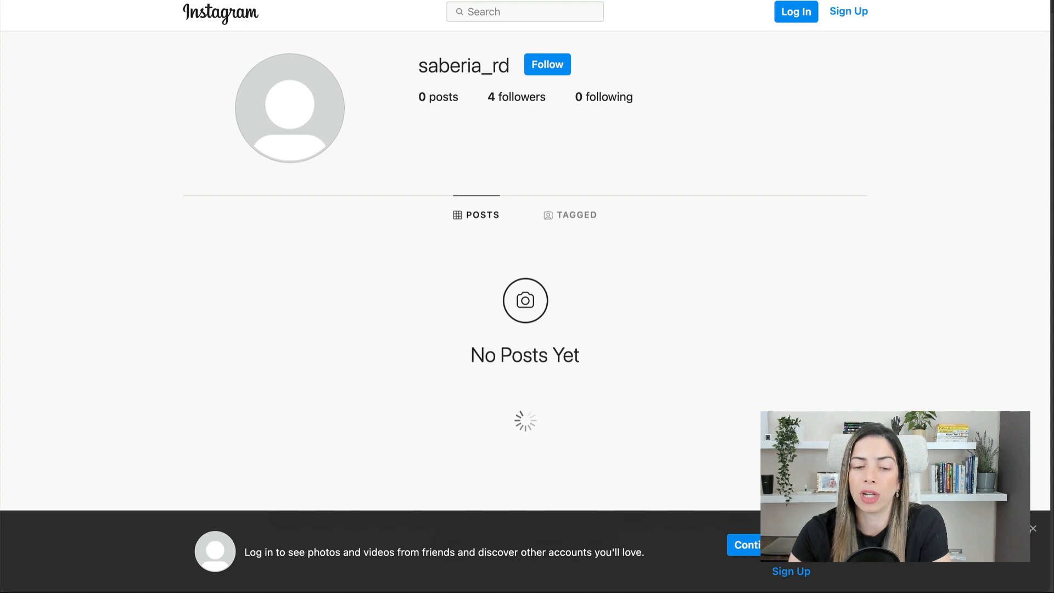
click(788, 15)
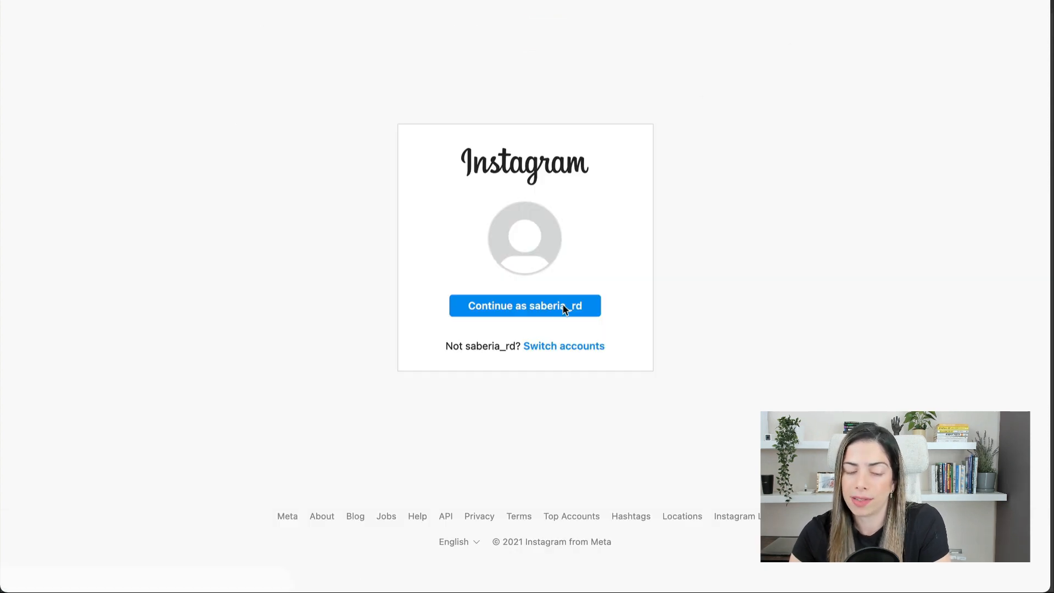
click(550, 312)
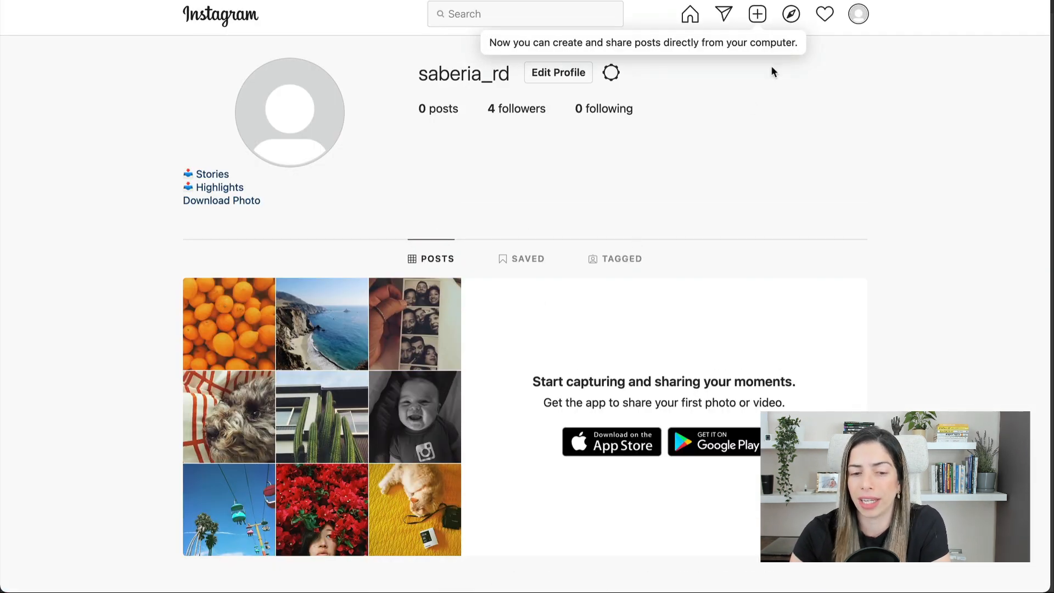
click(562, 74)
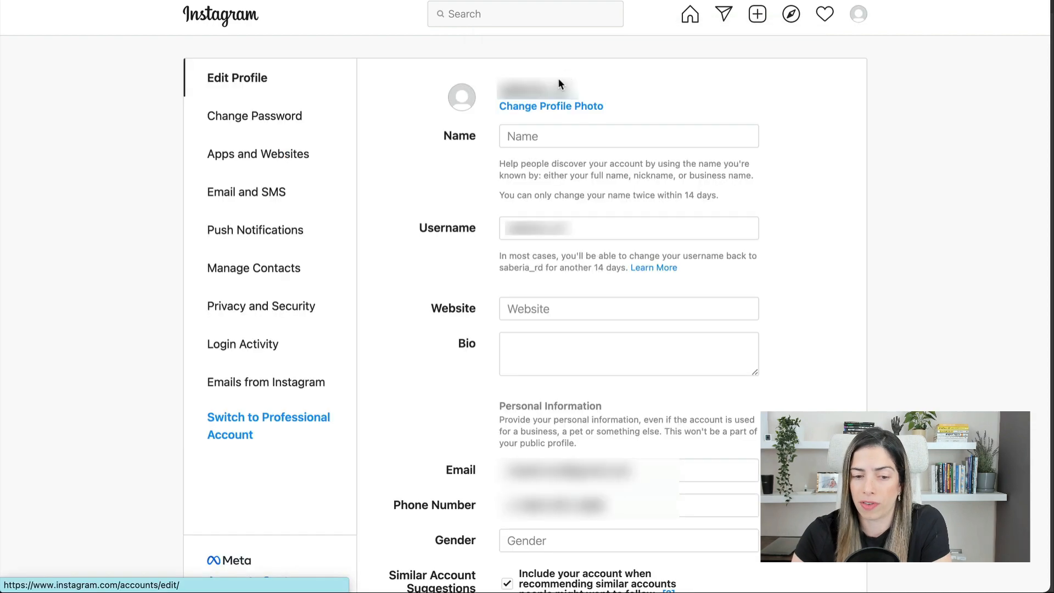
- Upload Logo Saberia Avatar-02.png as the Instagram profile photo
click(544, 108)
click(433, 158)
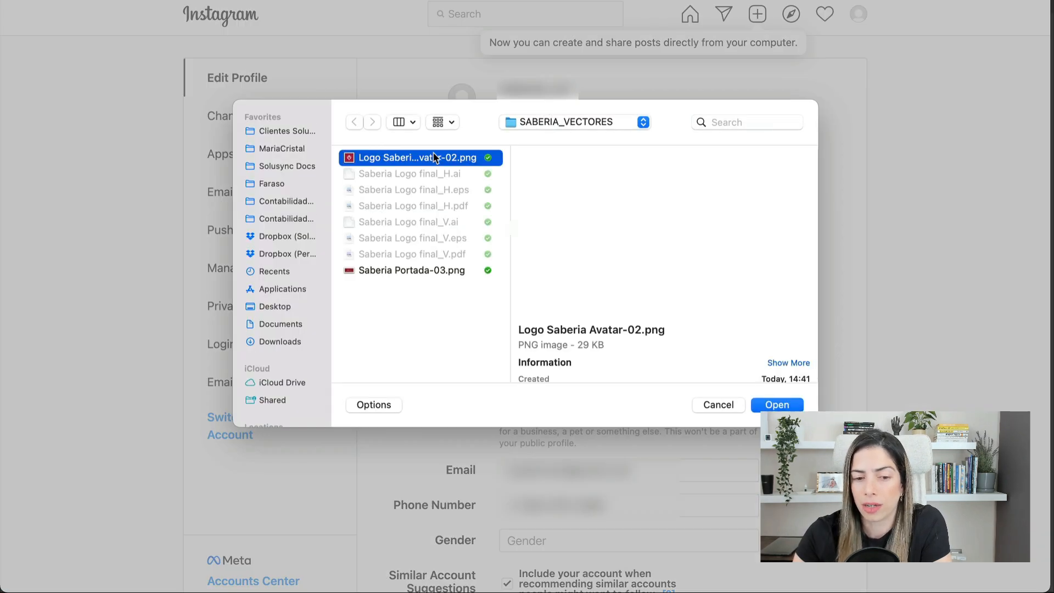
double_click(434, 157)
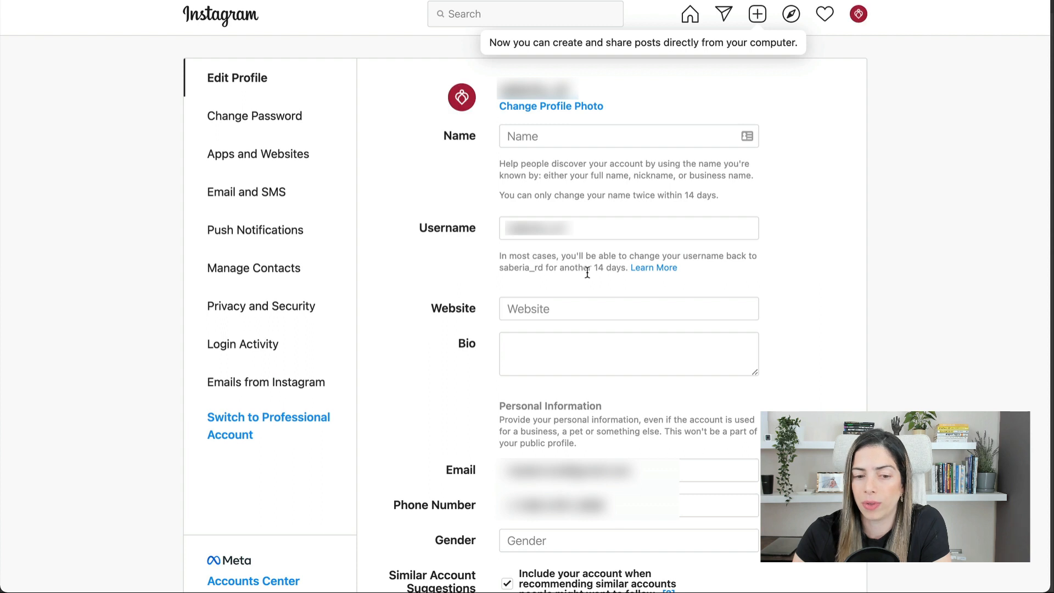
- Enter the name 'Saberia', fill in the contact e-mail, and set gender to Female
click(581, 138)
text(Saberia)
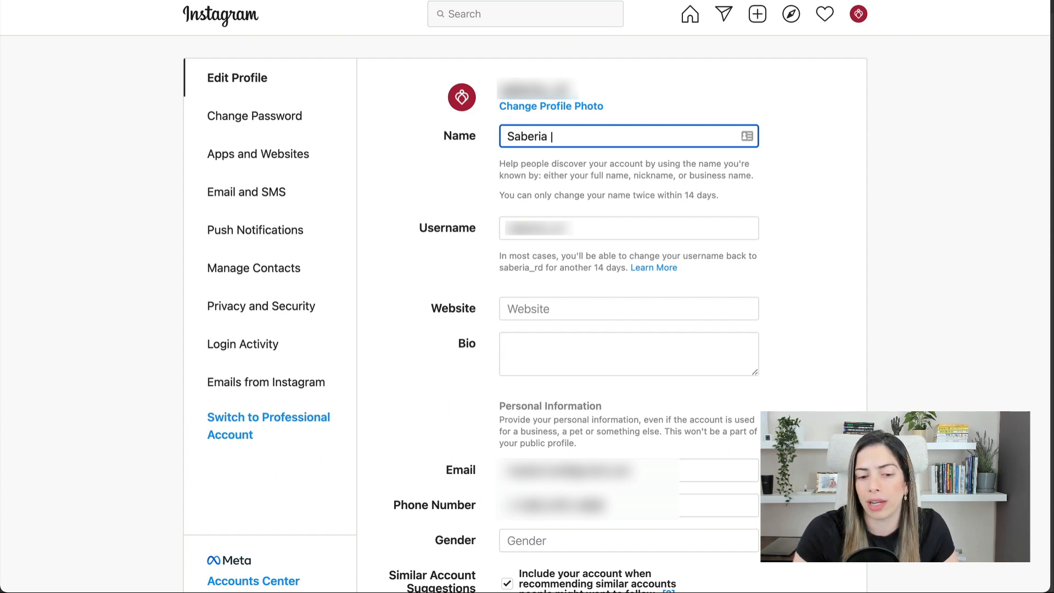
scroll(625, 216, down, 3)
click(686, 357)
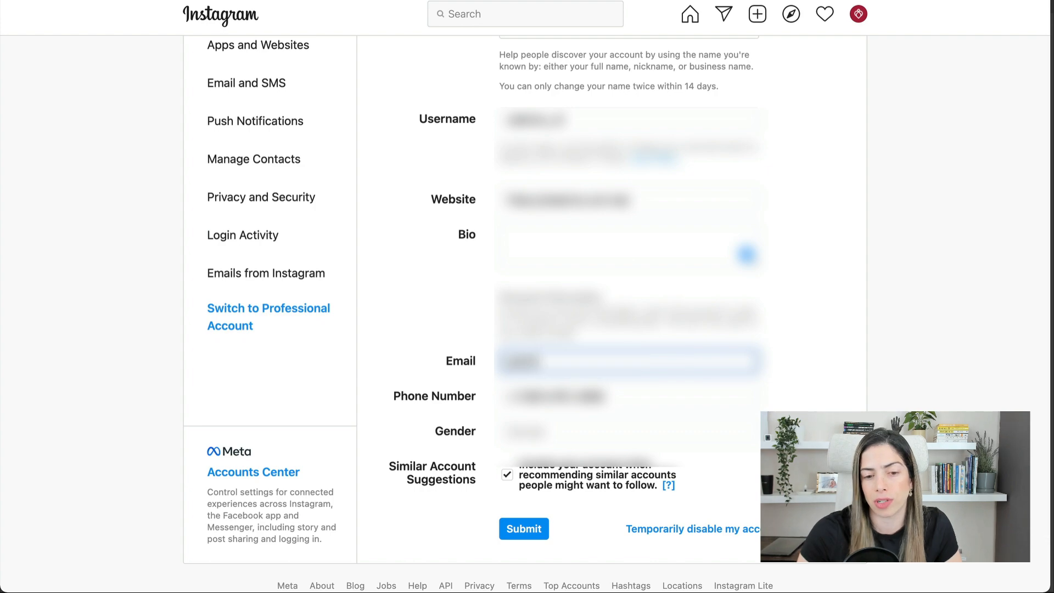
text([unreadable])
key(Tab)
key(Tab)
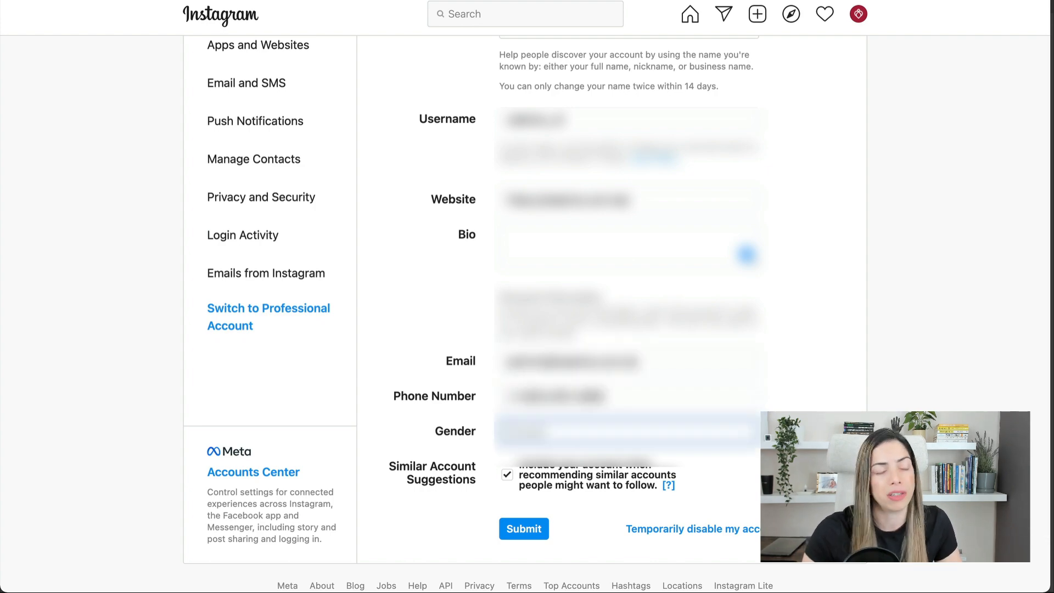
click(558, 438)
click(466, 365)
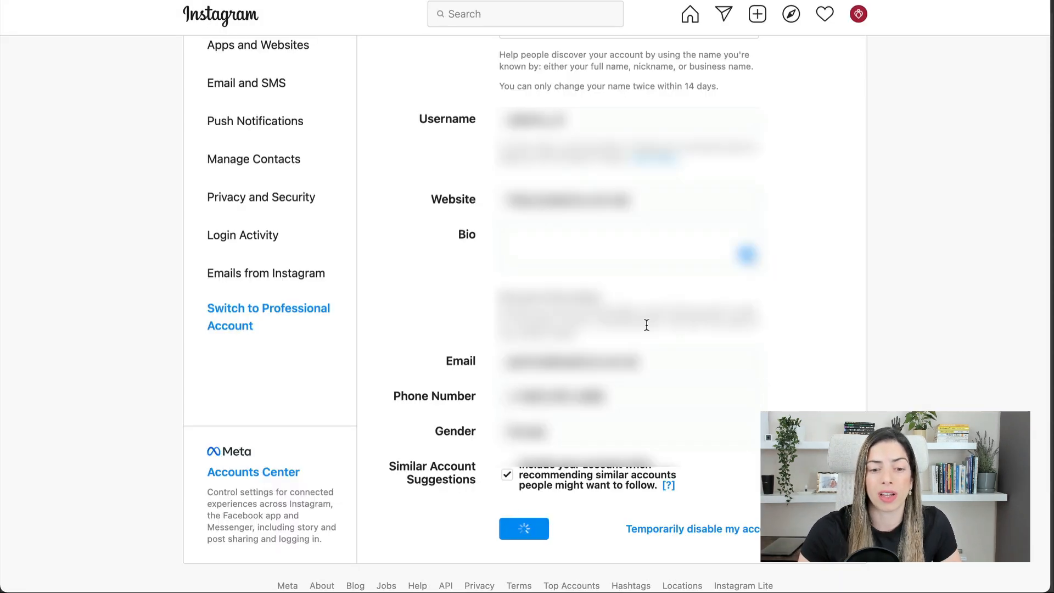
scroll(646, 324, up, 3)
click(616, 136)
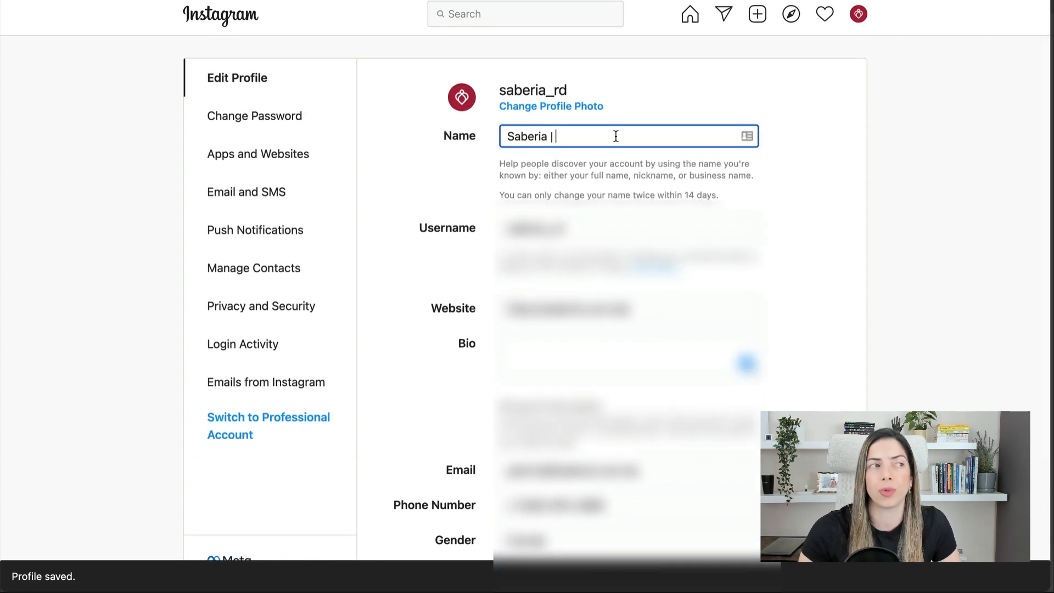
key(BackSpace)
key(BackSpace)
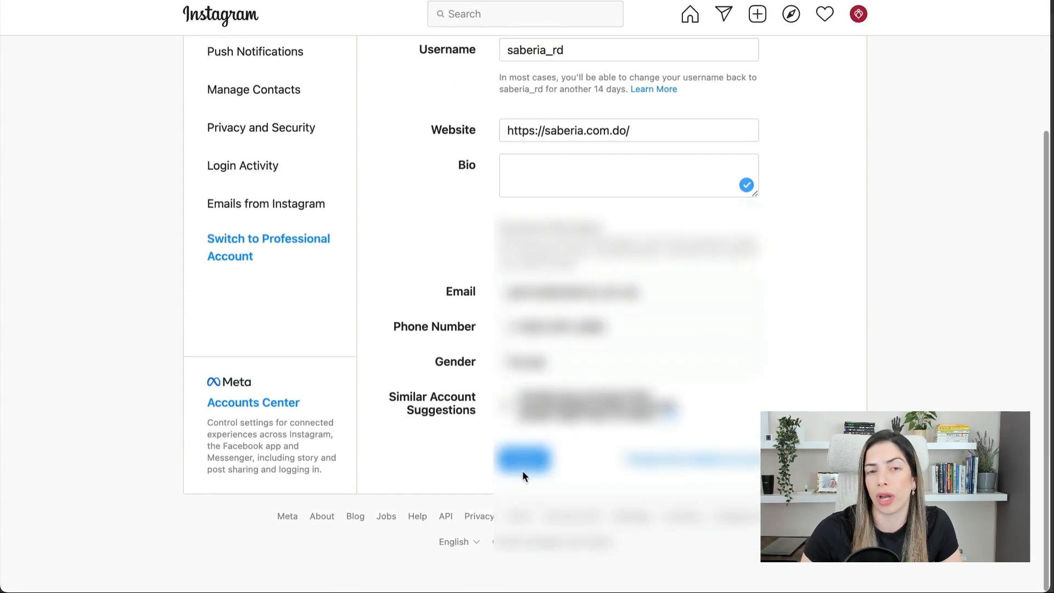
- Write the bio 'Somos embajadores del amor, creadoras de piezas y conceptos…' and save
click(522, 459)
click(567, 181)
text(Somos embajadores del amor, creadoras de piez)
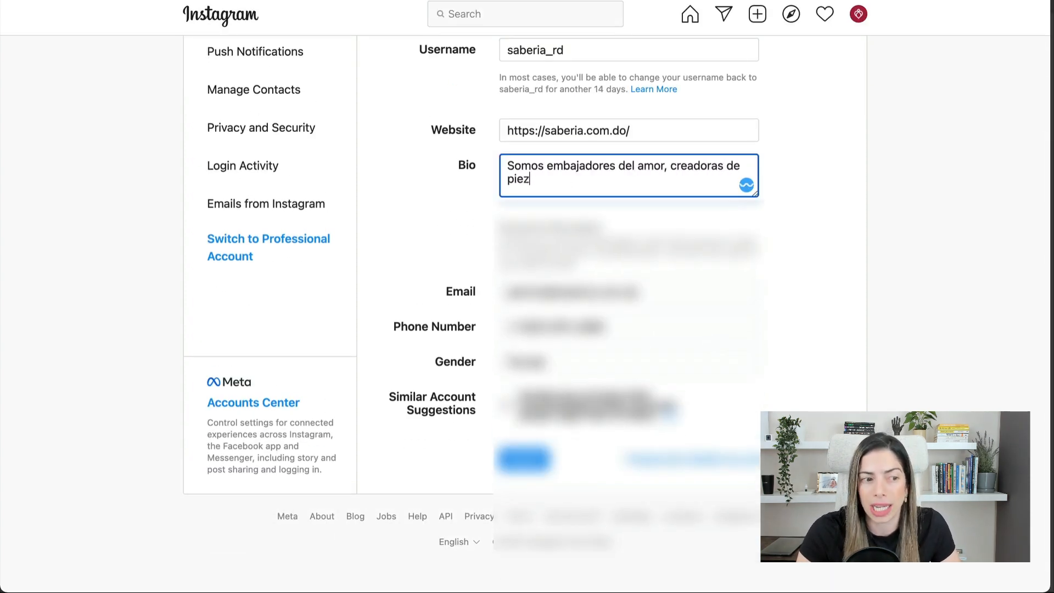
text(as y conceptos que inspiran belleza y felicidad.)
click(515, 454)
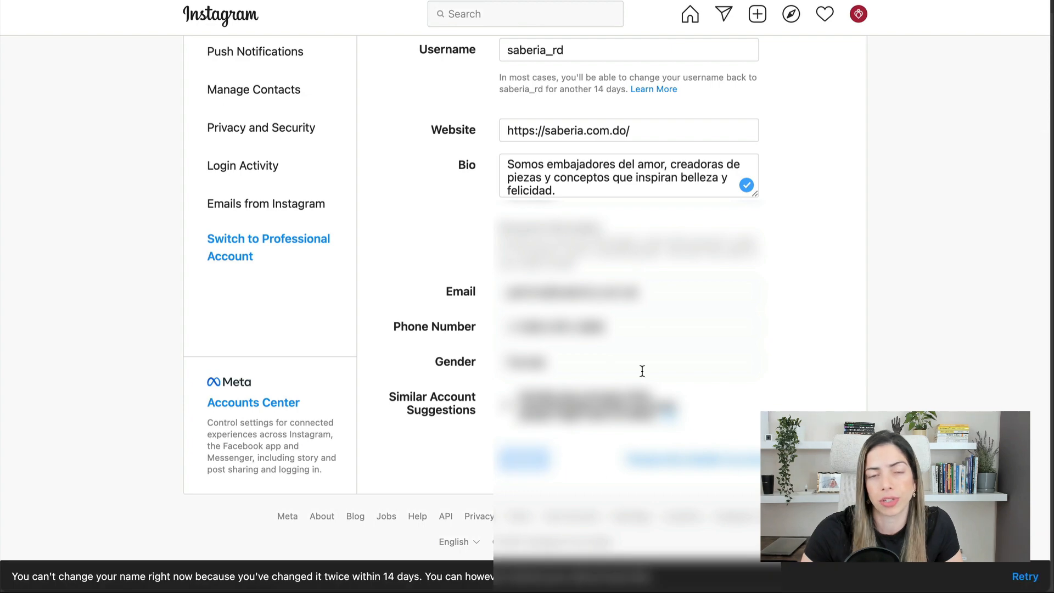
- Return to the Instagram profile page from the account menu
scroll(642, 371, up, 4)
click(858, 14)
click(796, 48)
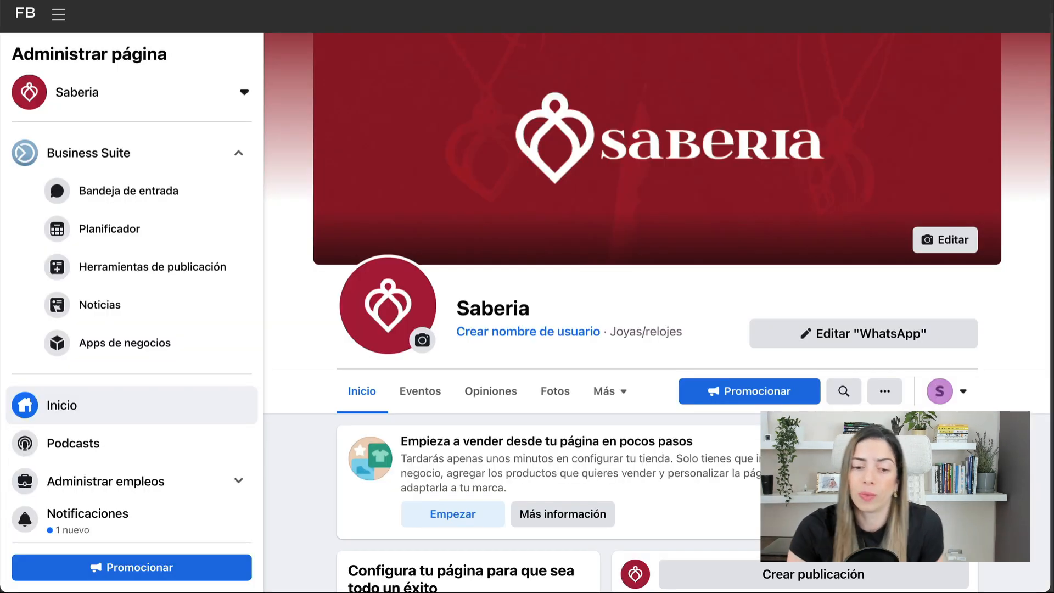
- Go to the page's Instagram settings and start connecting an account
scroll(161, 357, down, 4)
click(129, 512)
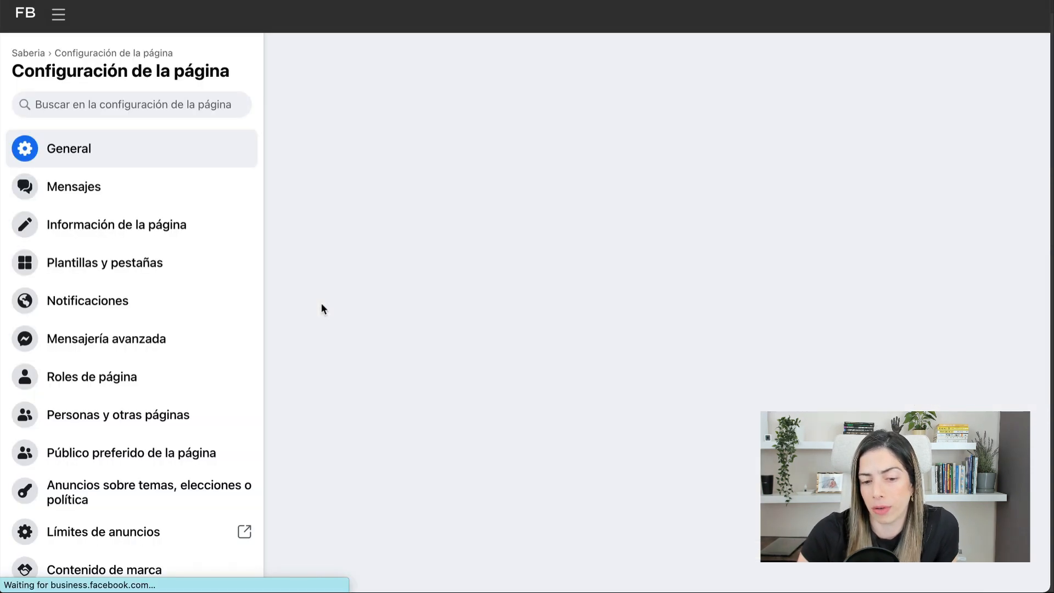
scroll(146, 384, down, 5)
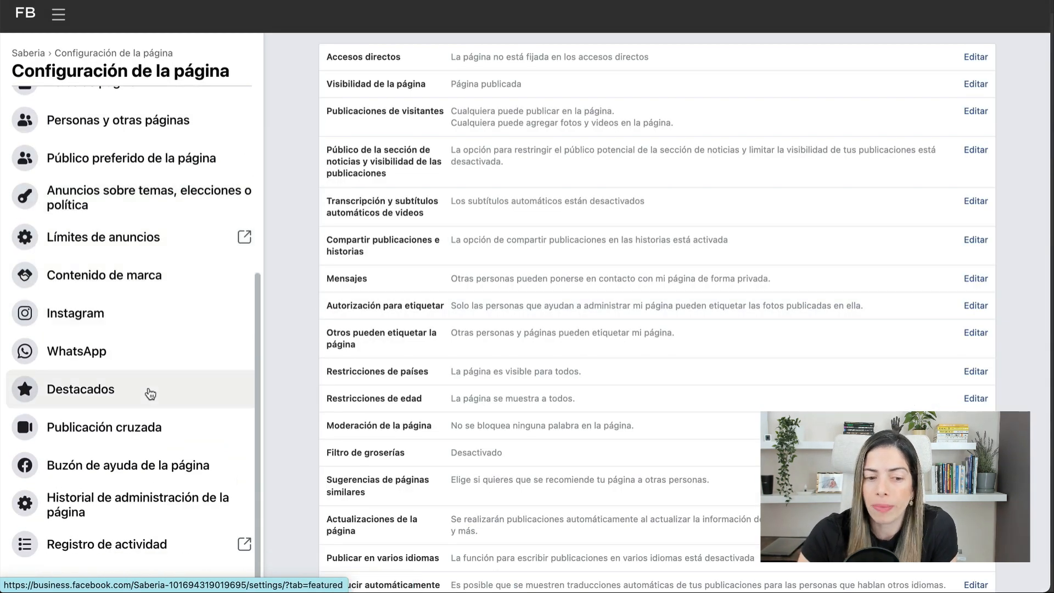
click(142, 326)
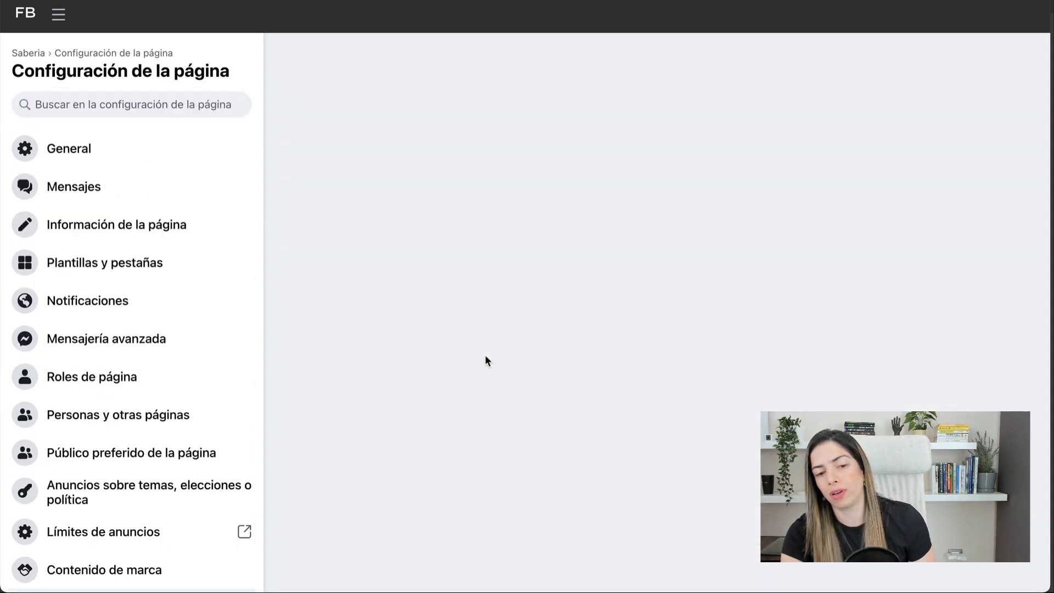
click(889, 184)
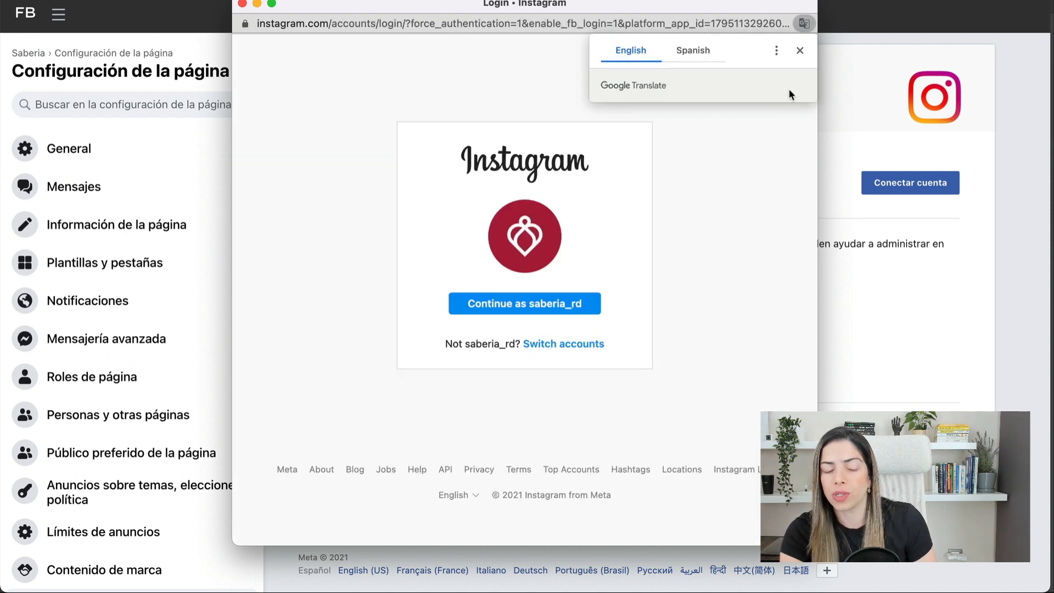
- Continue as the Instagram account, choose Business, then close the setup window after it fails
click(799, 49)
click(567, 302)
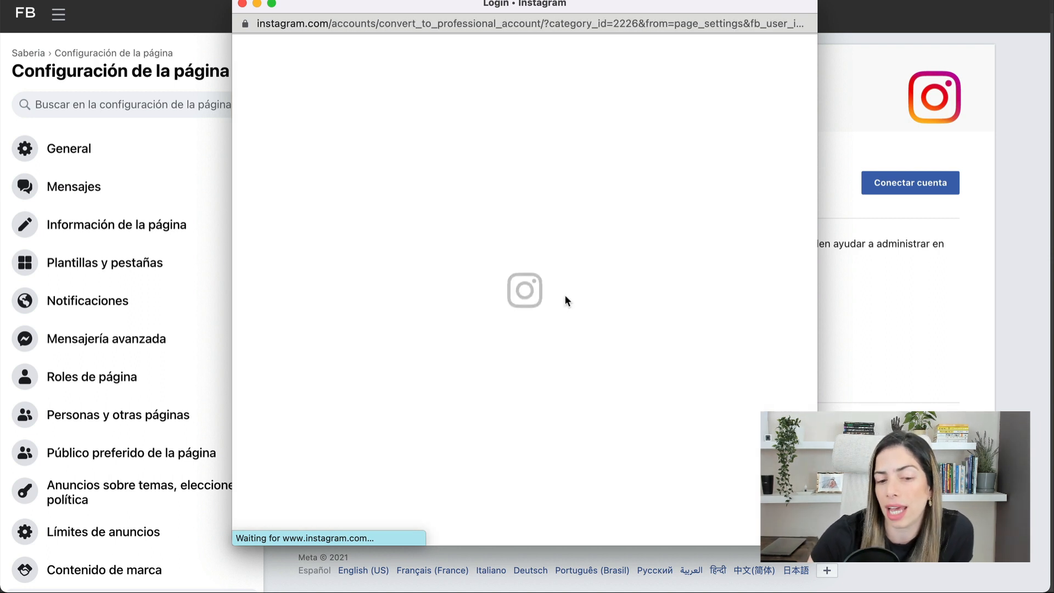
click(628, 334)
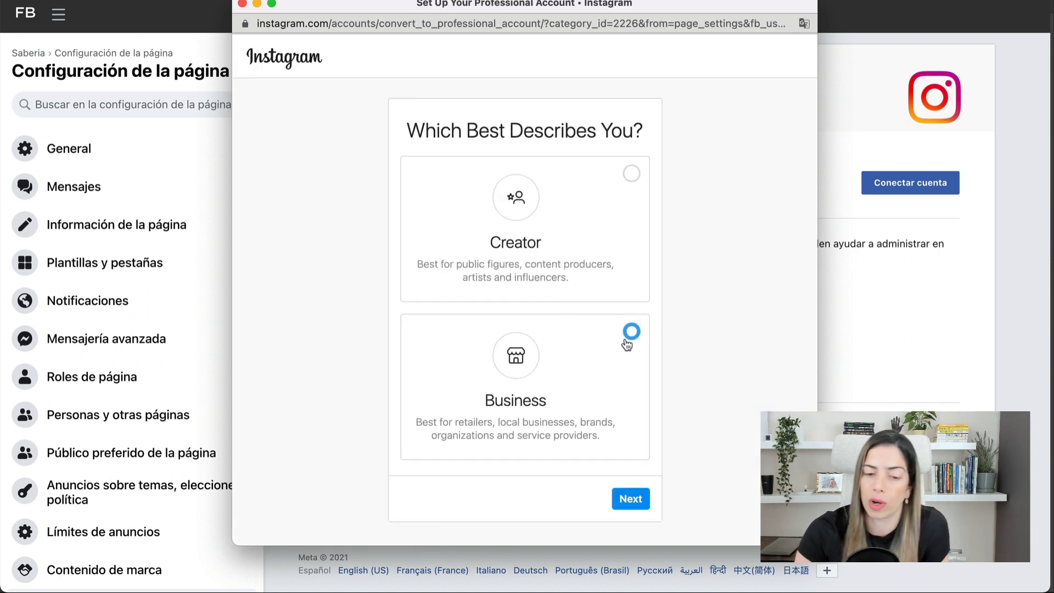
click(637, 500)
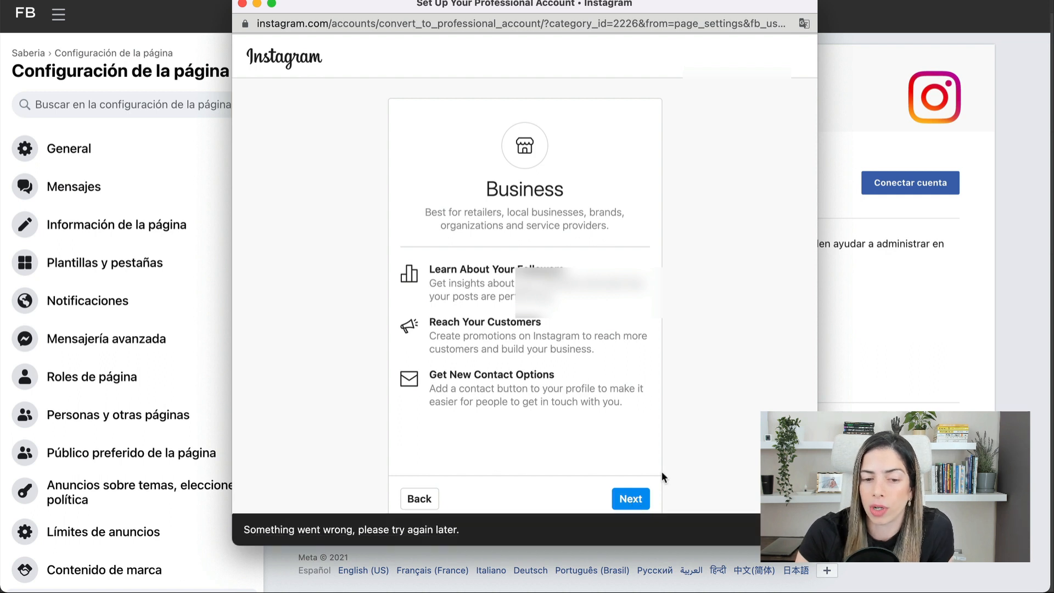
click(629, 494)
click(255, 4)
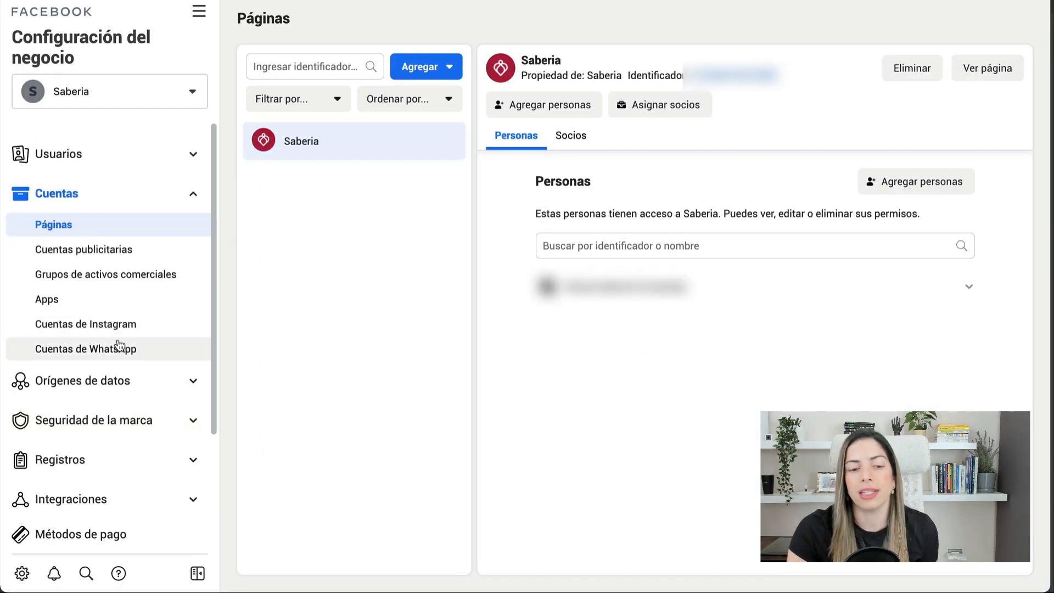
- Add the saberia_rd Instagram account to the business, skipping ad accounts, and start switching it to business
click(116, 330)
click(631, 358)
scroll(592, 329, down, 3)
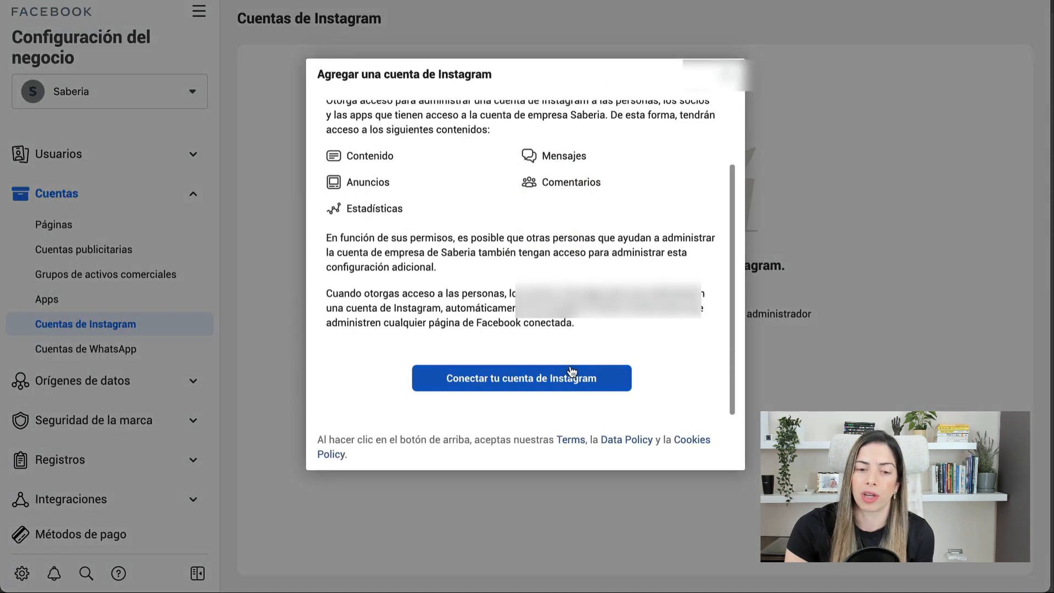
click(571, 372)
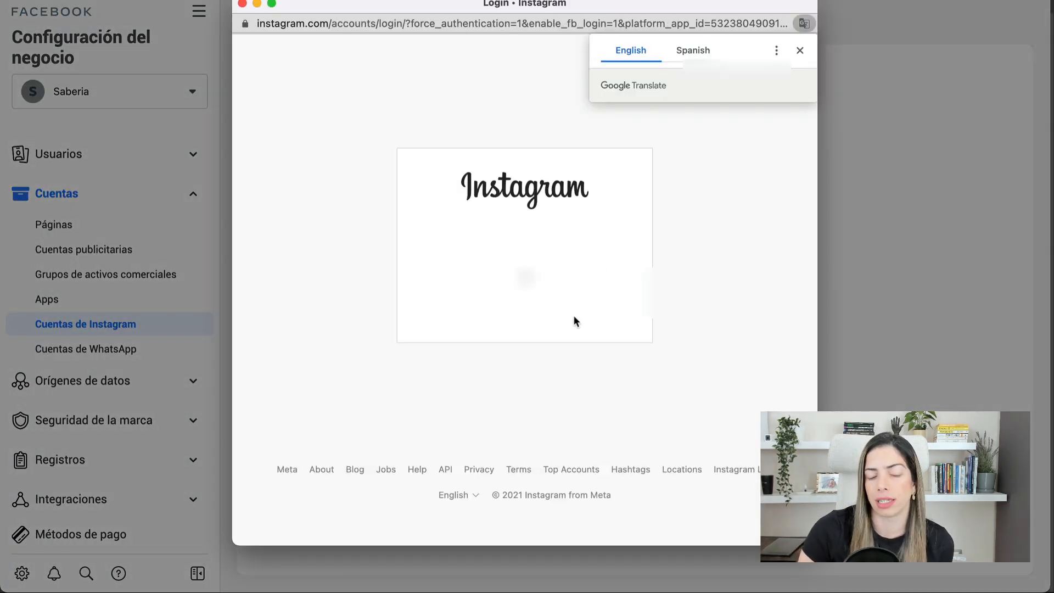
click(552, 306)
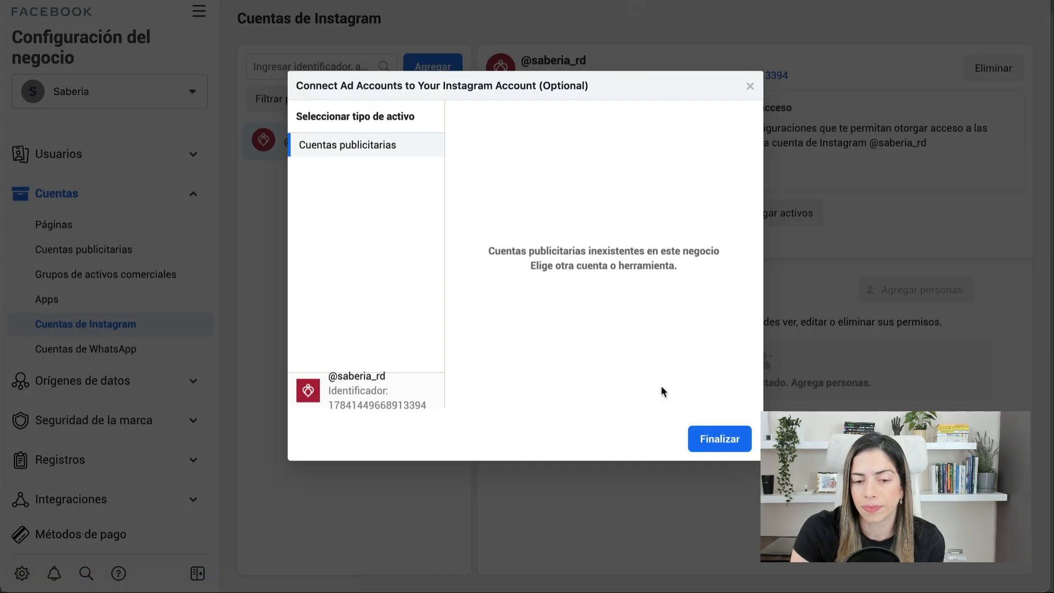
click(722, 447)
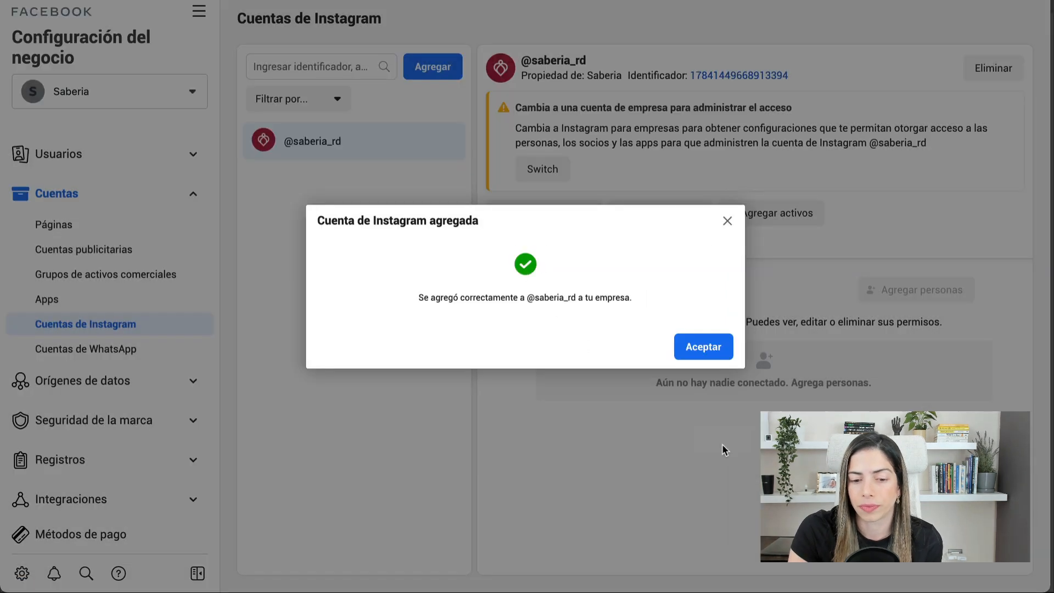
click(703, 351)
click(556, 174)
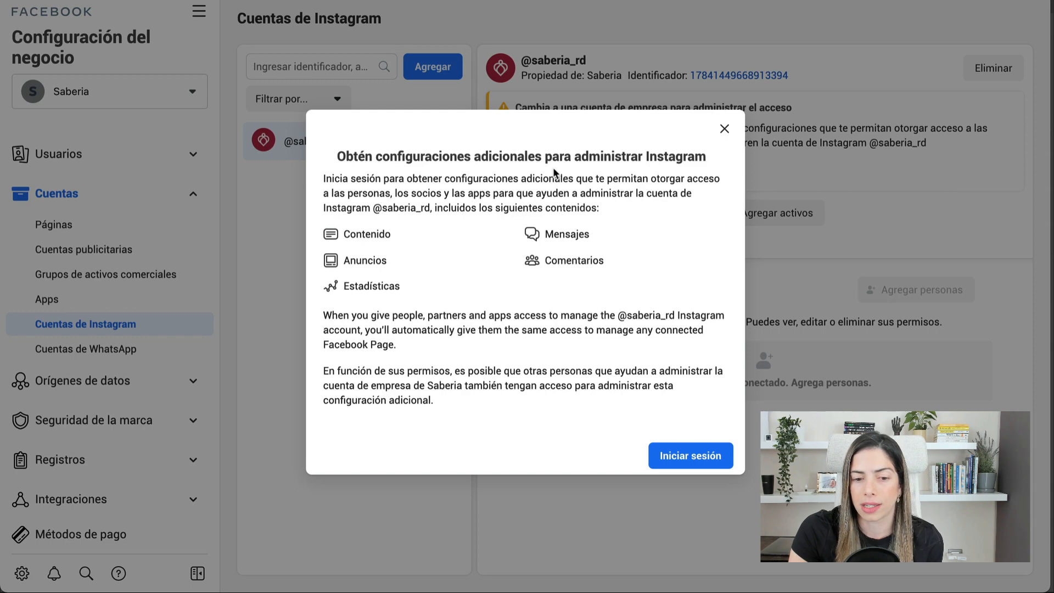
- Sign in to the business Instagram account with its username and password, declining to save login info
key(Escape)
click(556, 171)
click(663, 455)
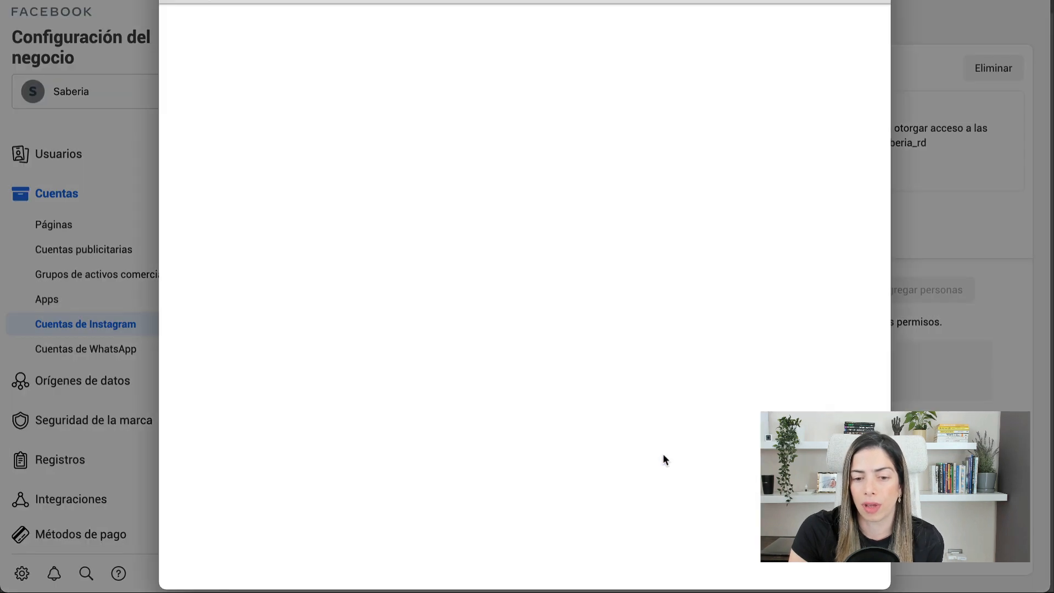
double_click(512, 256)
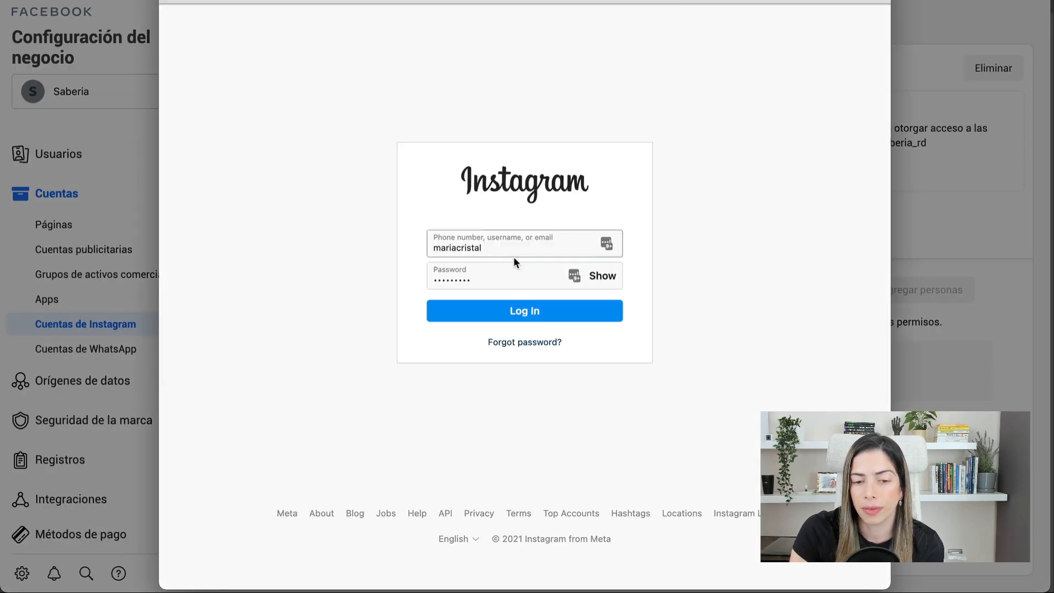
text(sab)
text(••••••)
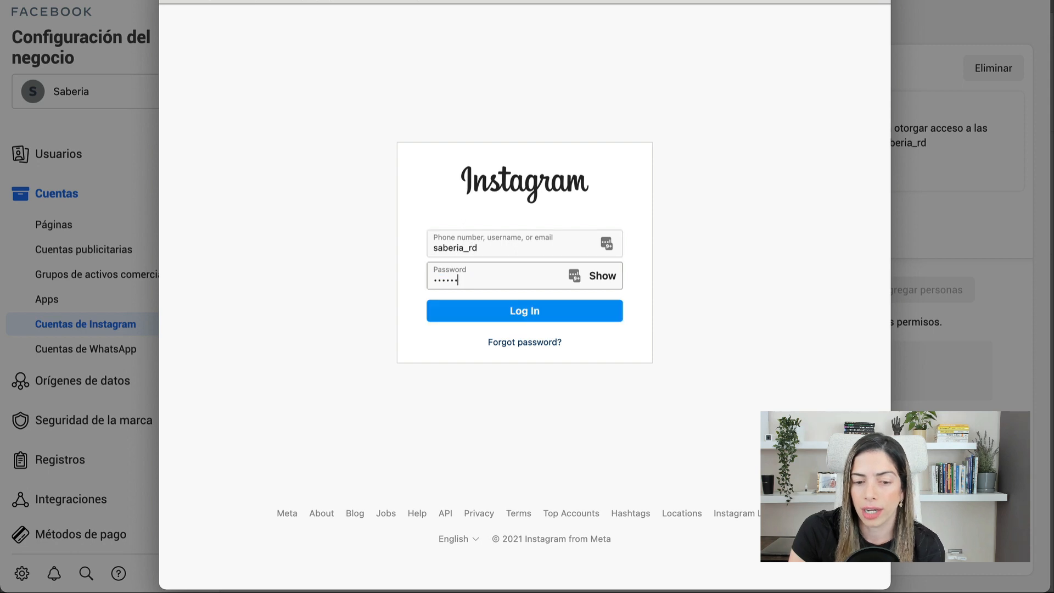
text(••••)
key(super+a)
text(••••••••••)
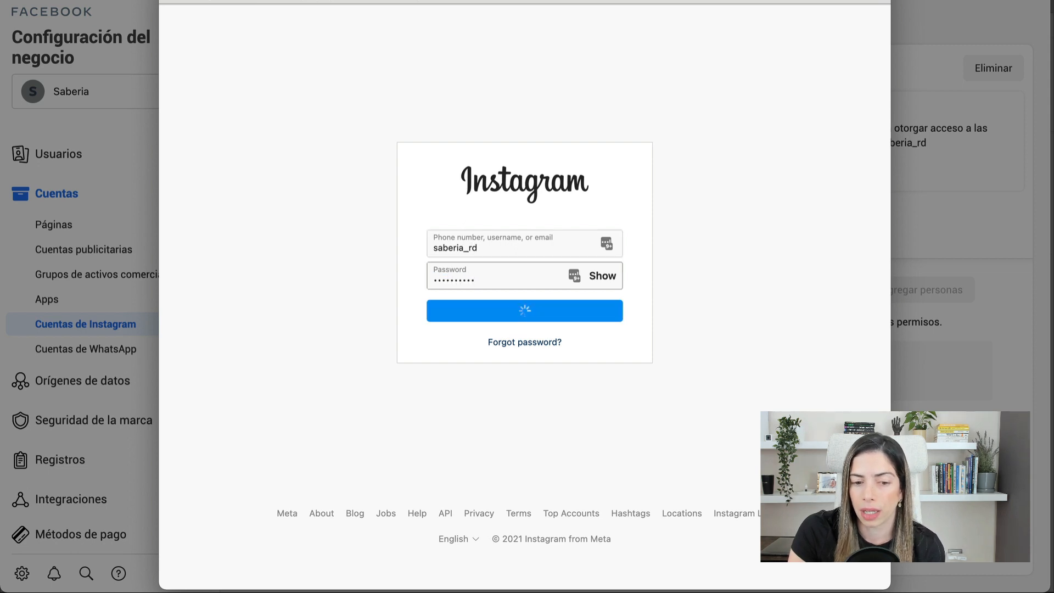
click(531, 353)
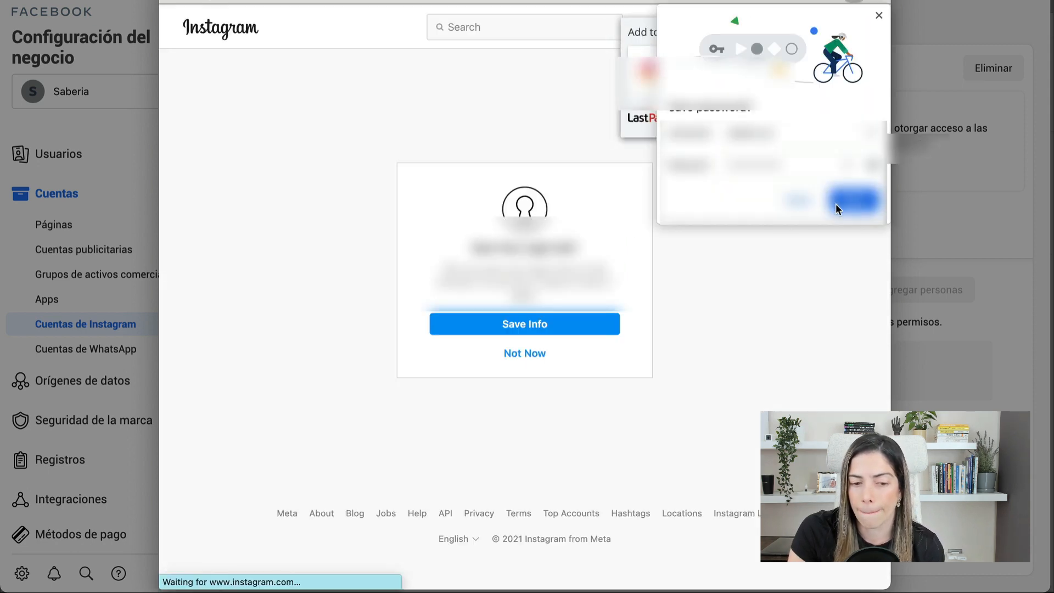
click(835, 203)
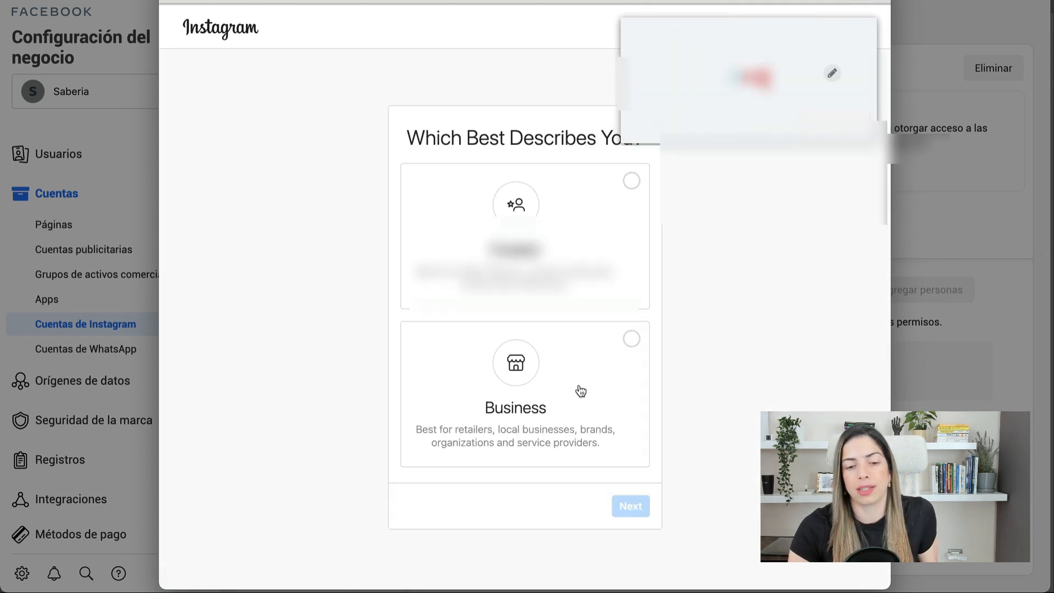
- Choose the Business account type and advance to the category page
click(631, 505)
click(630, 505)
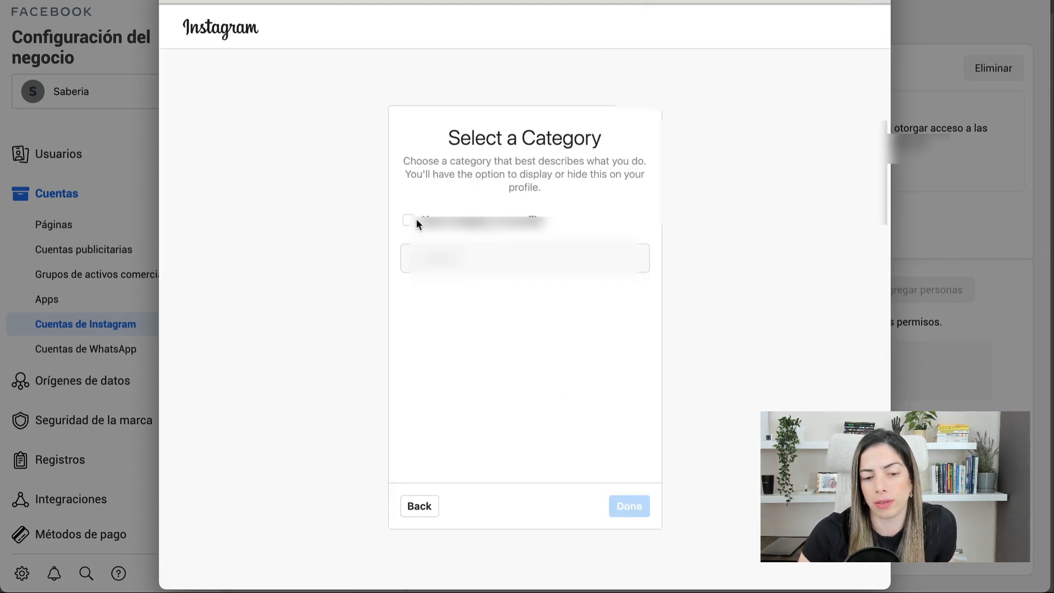
click(456, 253)
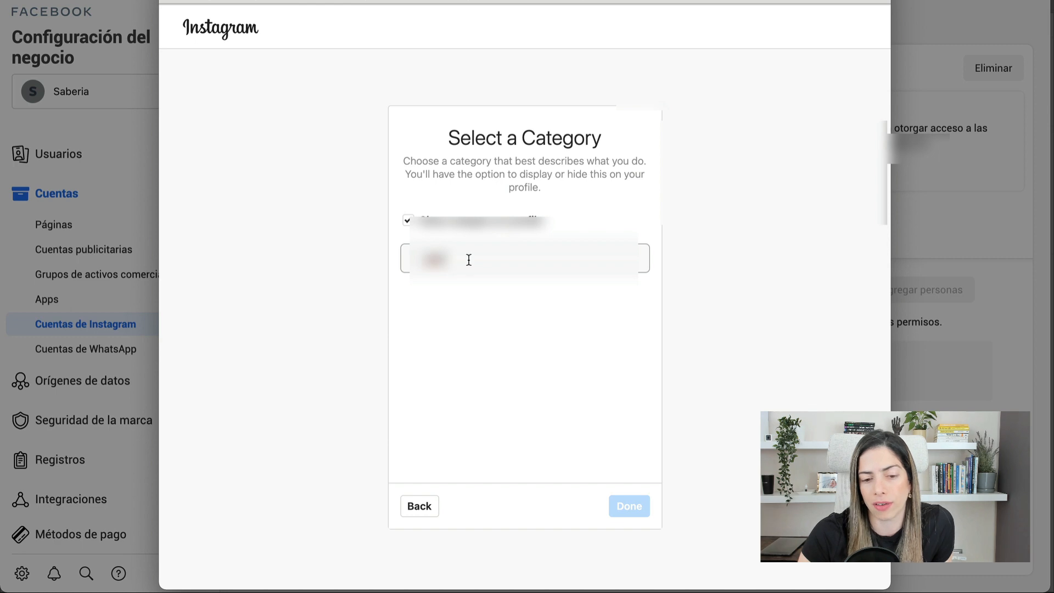
click(424, 507)
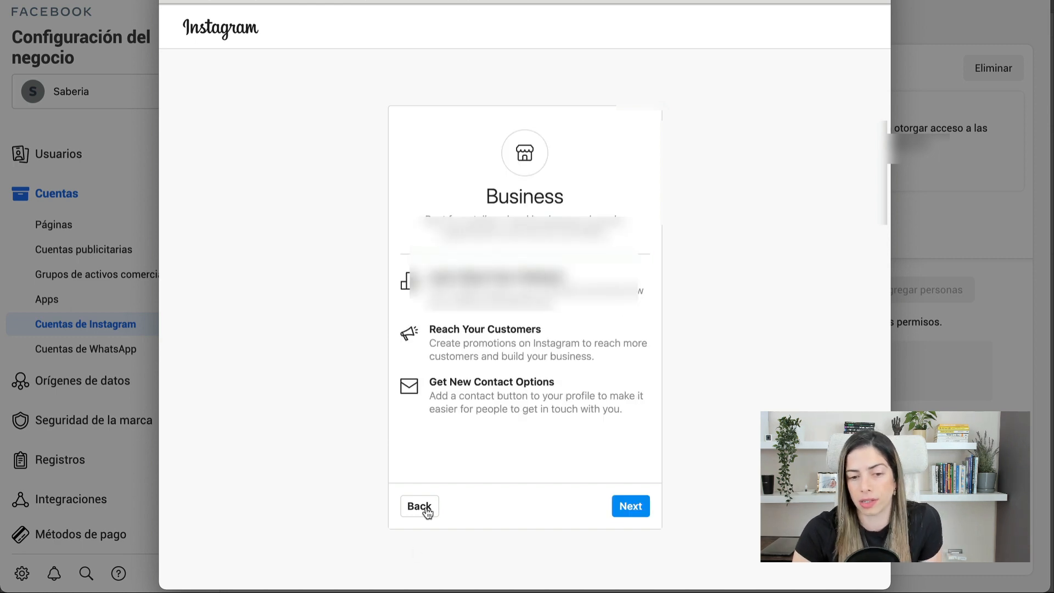
click(626, 503)
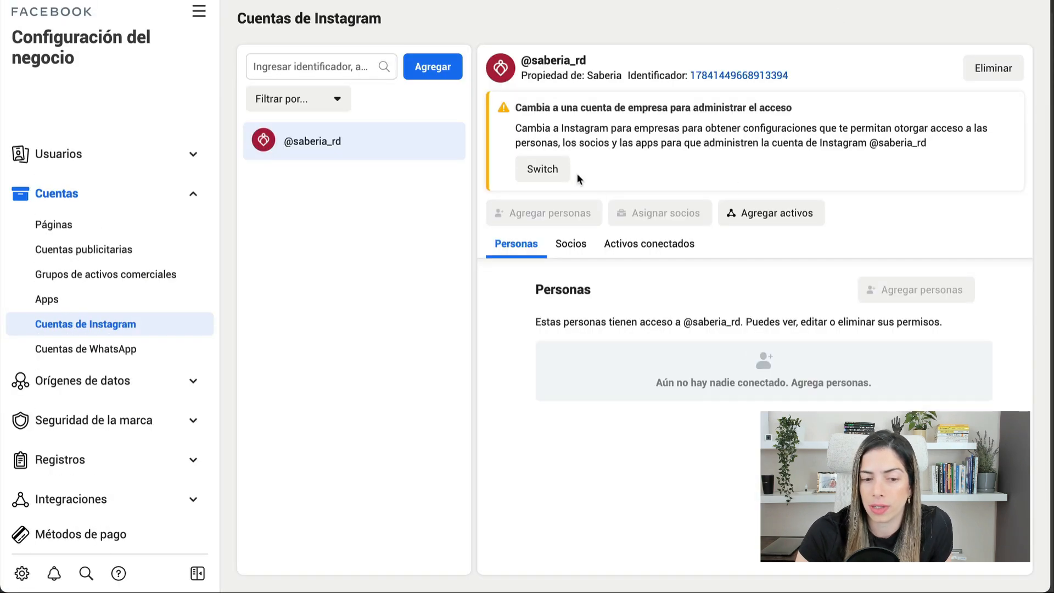
- Switch the Instagram login to the saved business account and log in without saving info
click(541, 166)
click(675, 455)
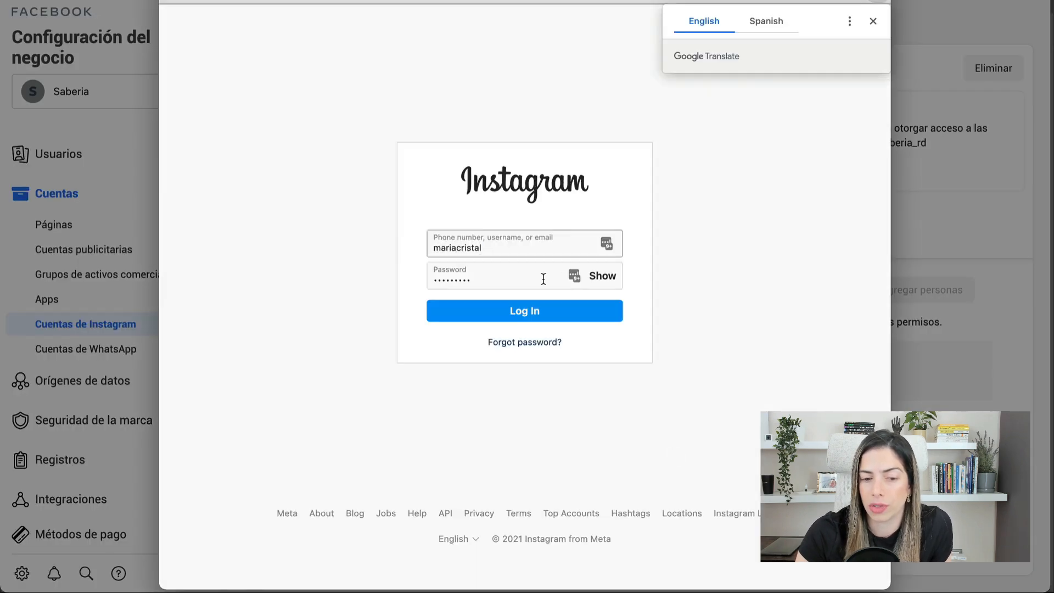
click(541, 245)
click(516, 307)
click(511, 307)
click(510, 353)
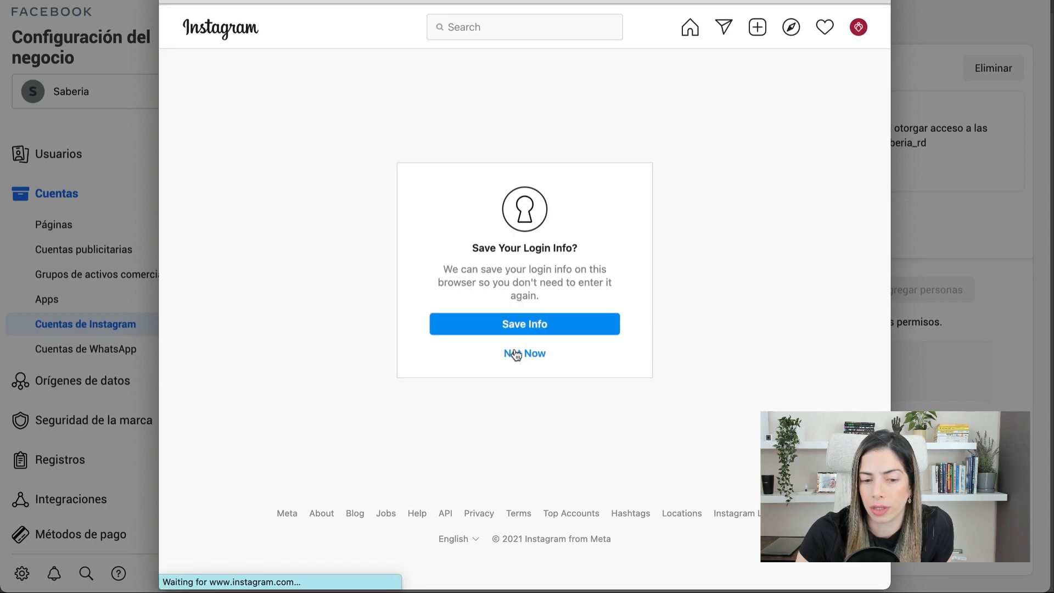
- Choose Business again, enable Show category on profile, and search categories for 'bus'
click(551, 370)
click(629, 506)
click(629, 506)
click(464, 218)
click(461, 259)
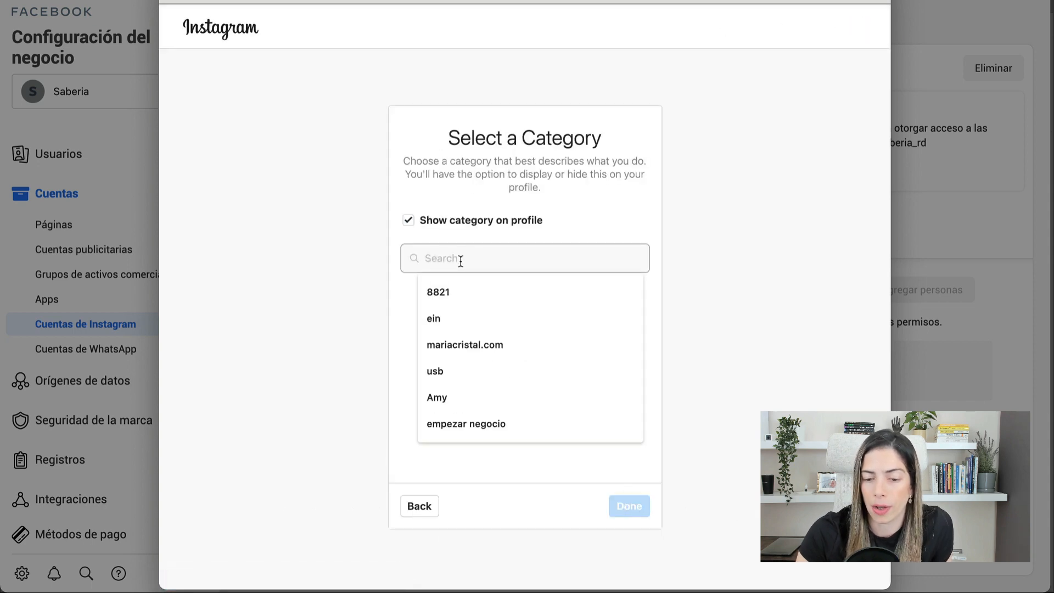
text(bus)
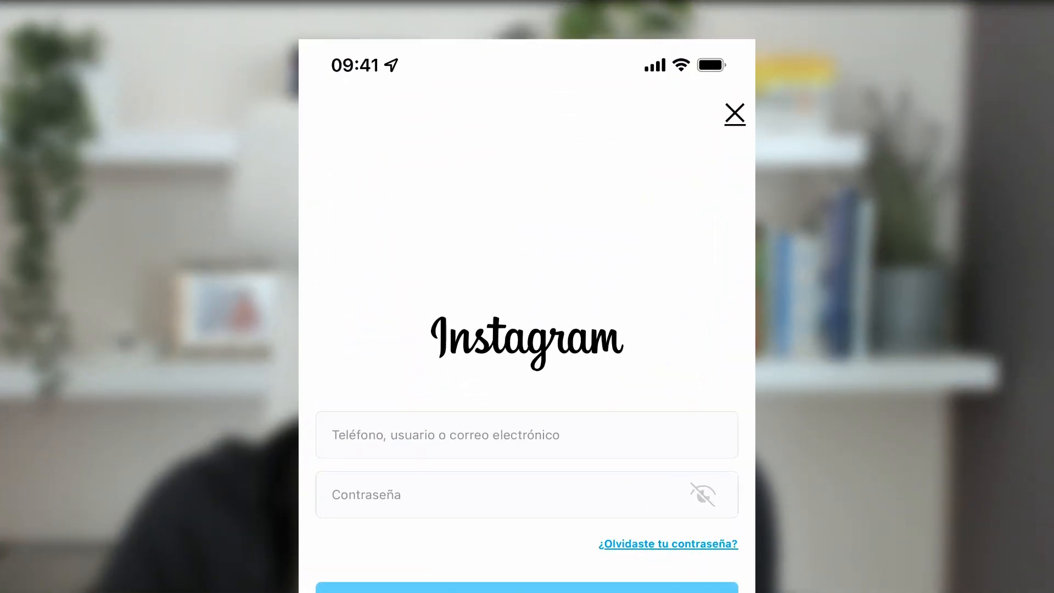
- Sign in to the Instagram app with the username saberia_rd
text(s)
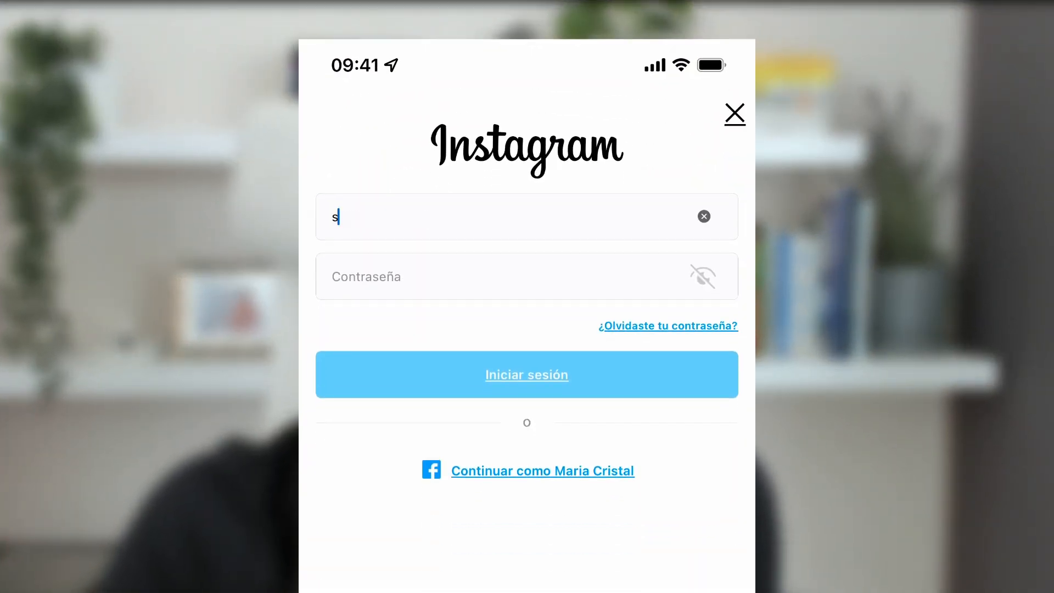
text(aberia)
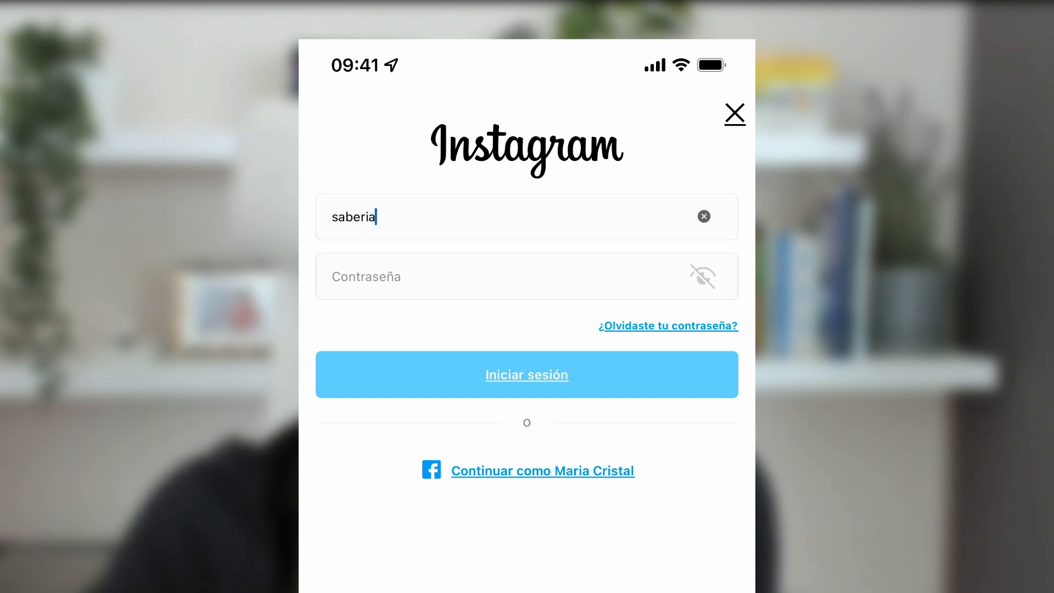
text(_rd)
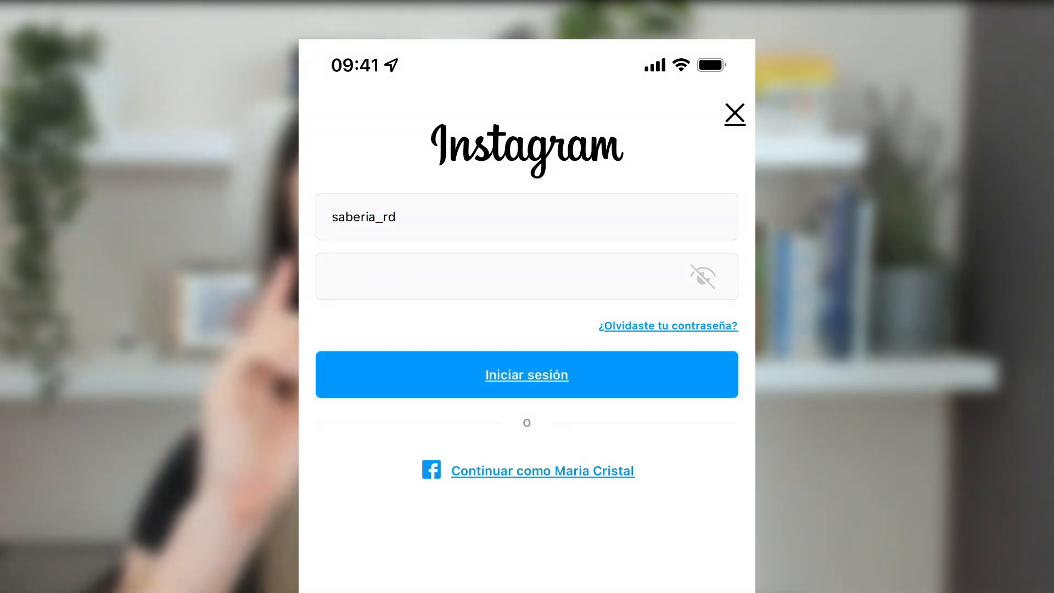
click(527, 374)
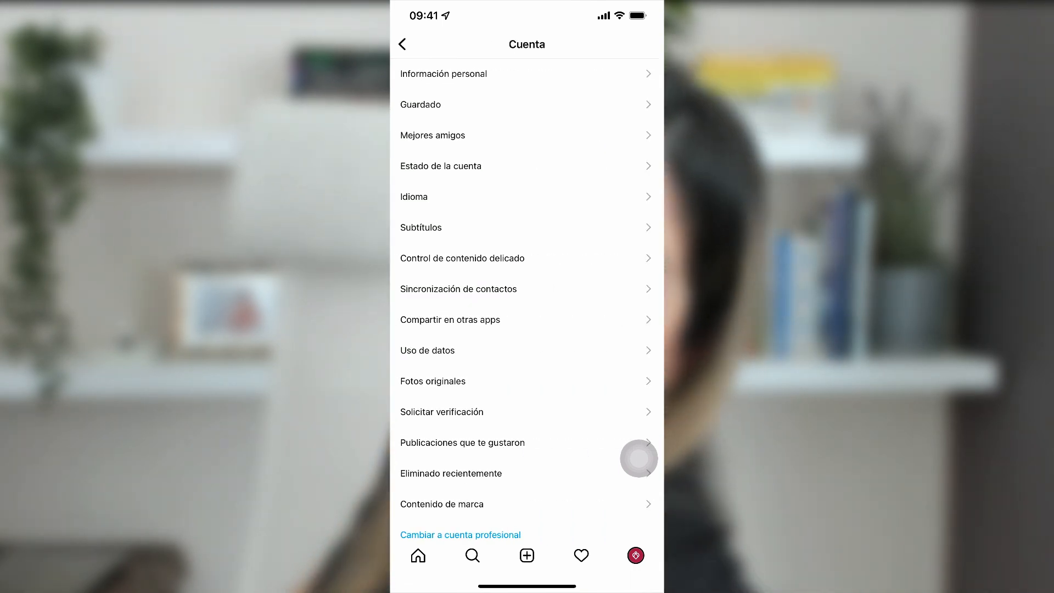
- Start the switch to a professional account and go through the introduction screens
scroll(527, 329, down, 2)
click(460, 458)
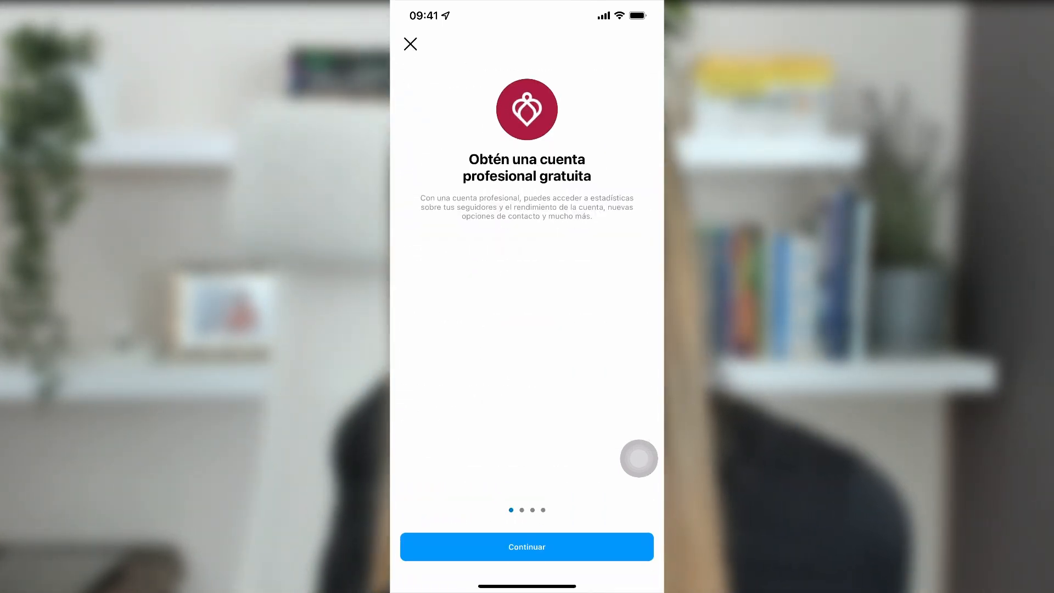
click(527, 547)
click(527, 547)
click(527, 546)
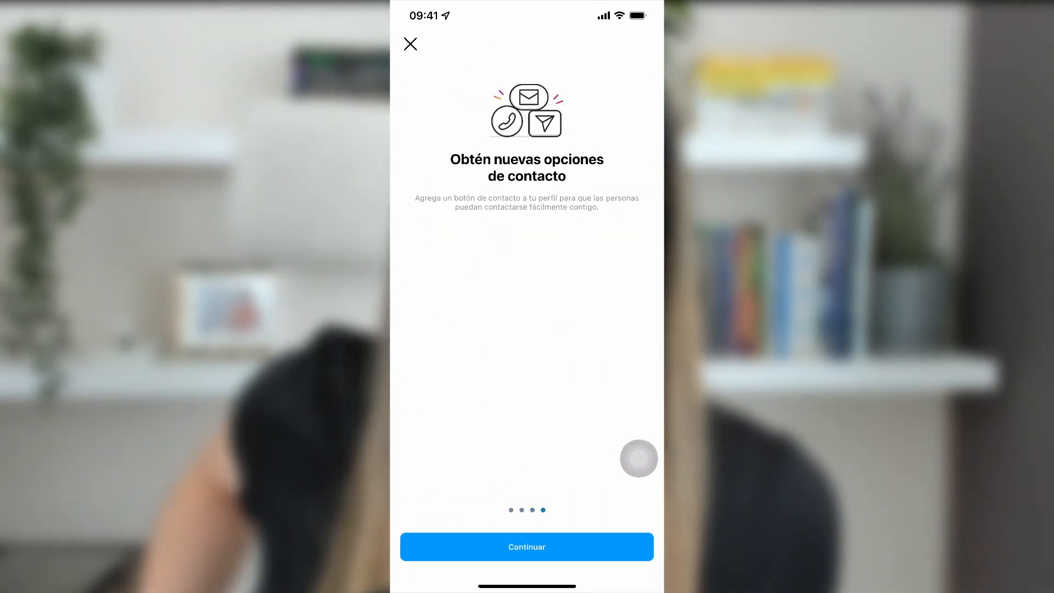
click(527, 547)
- Search 'joy' and set the account category to Joyas/relojes
click(524, 165)
text(j)
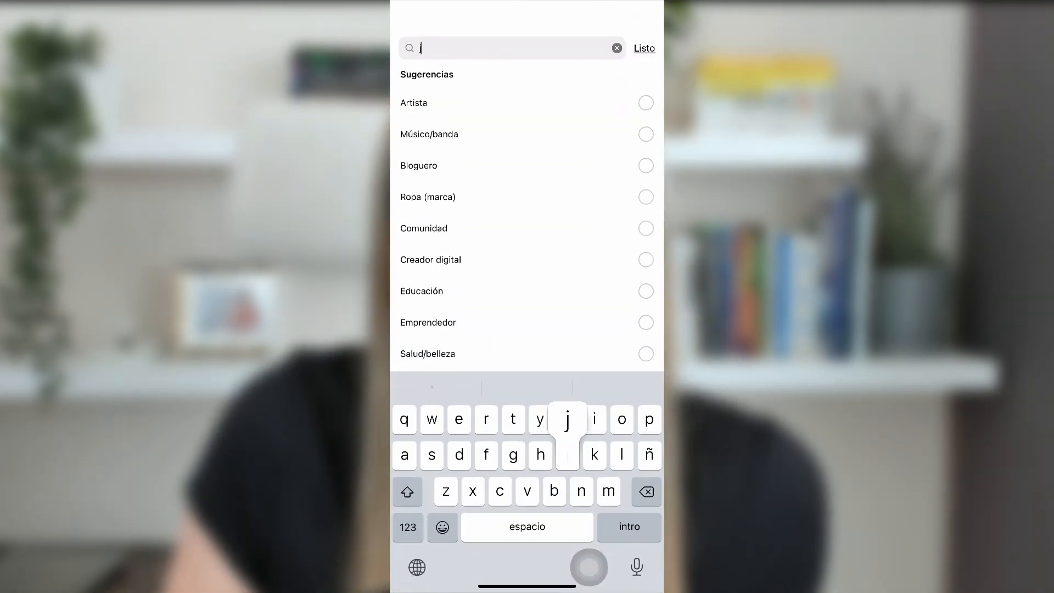
text(oy)
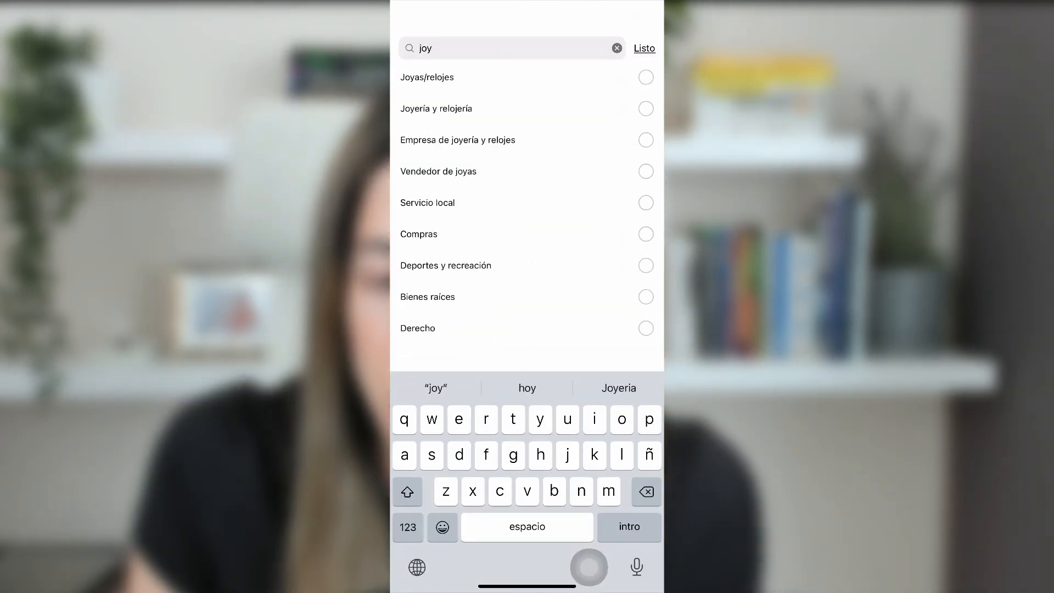
click(646, 77)
click(527, 546)
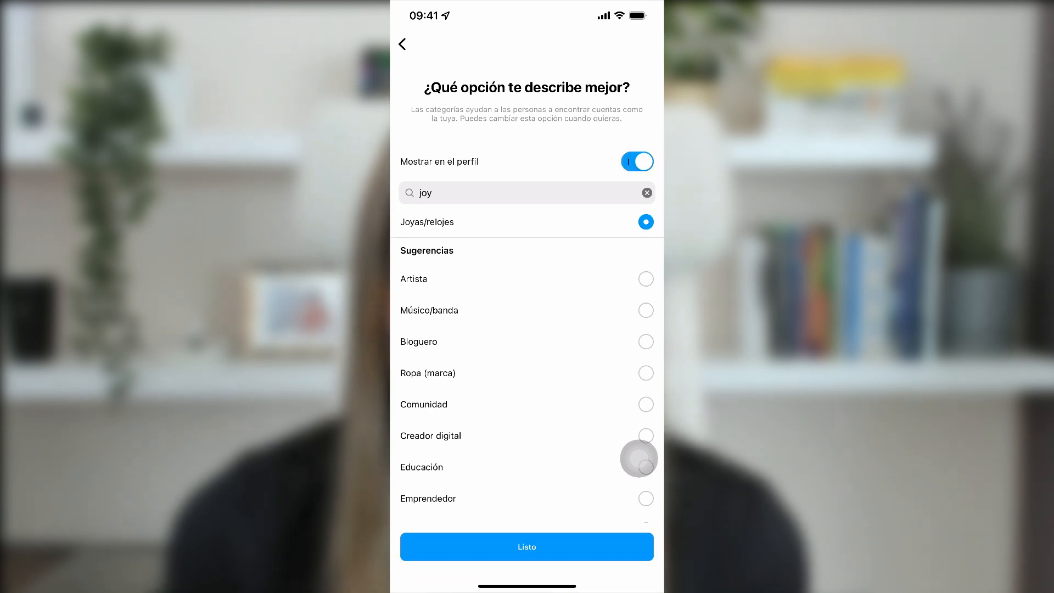
click(527, 546)
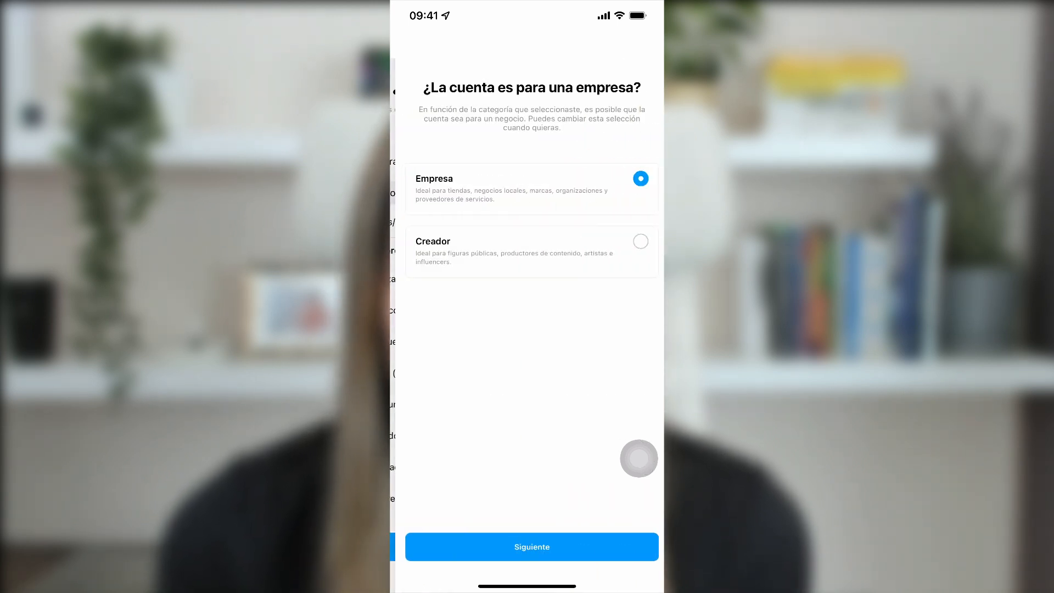
- Choose the Empresa account type and keep the existing contact information
click(527, 547)
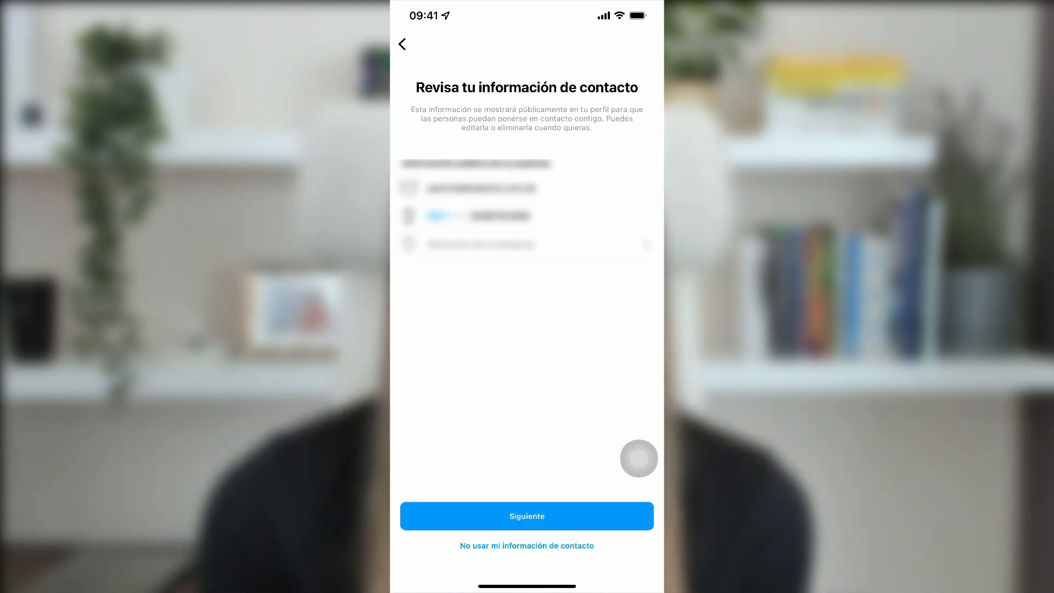
click(527, 244)
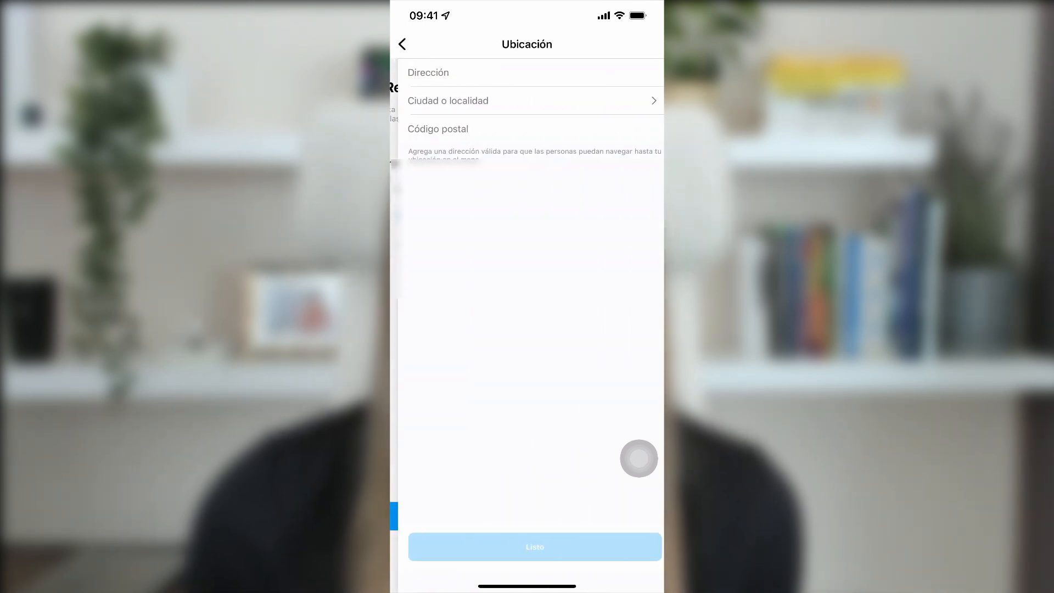
click(402, 44)
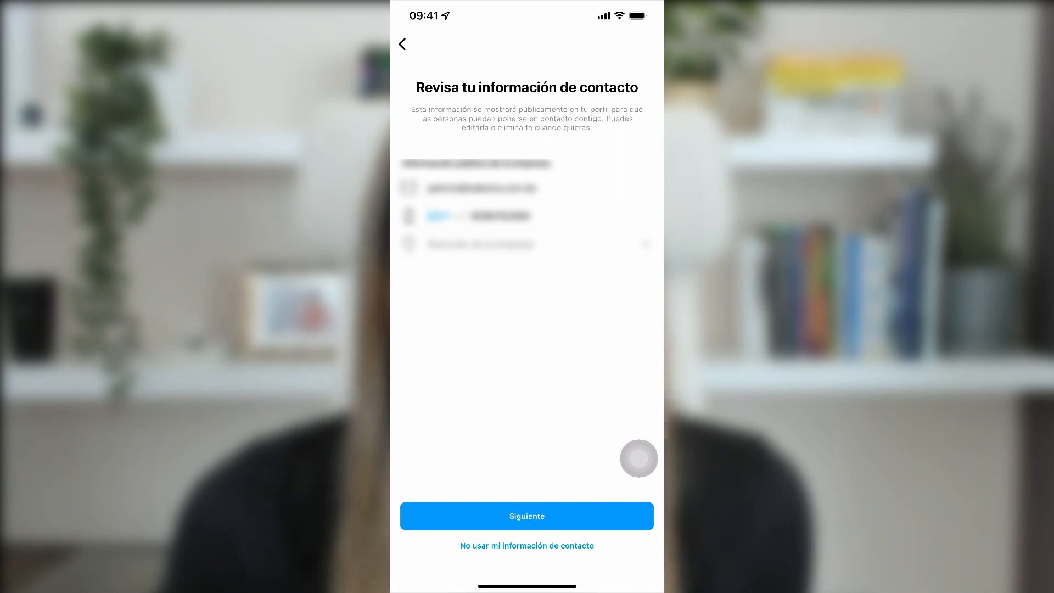
click(527, 516)
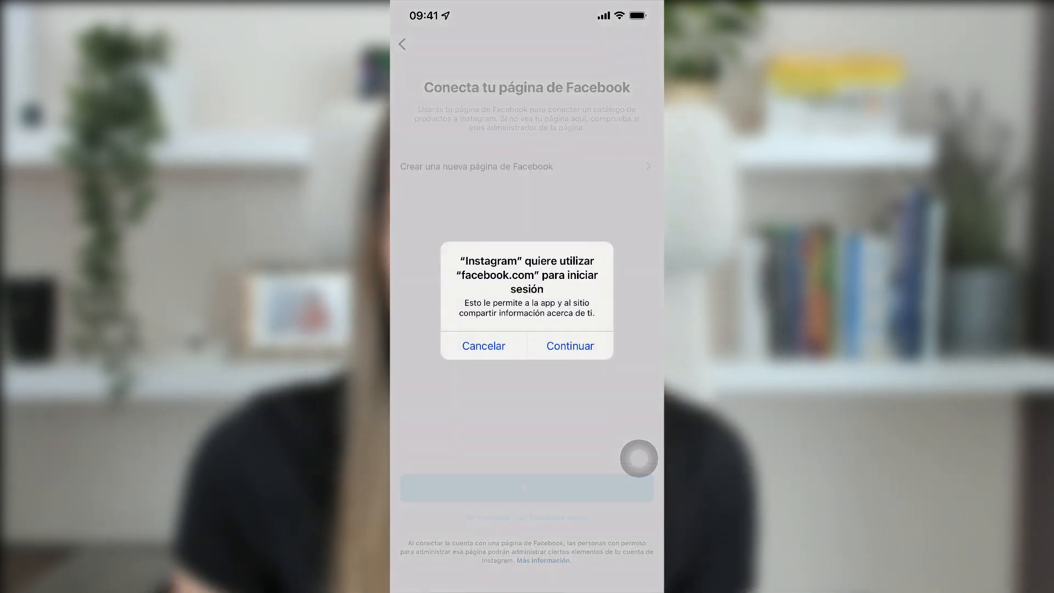
- Sign in to Facebook with the account password, connect the Saberia page, and close the setup checklist
click(570, 346)
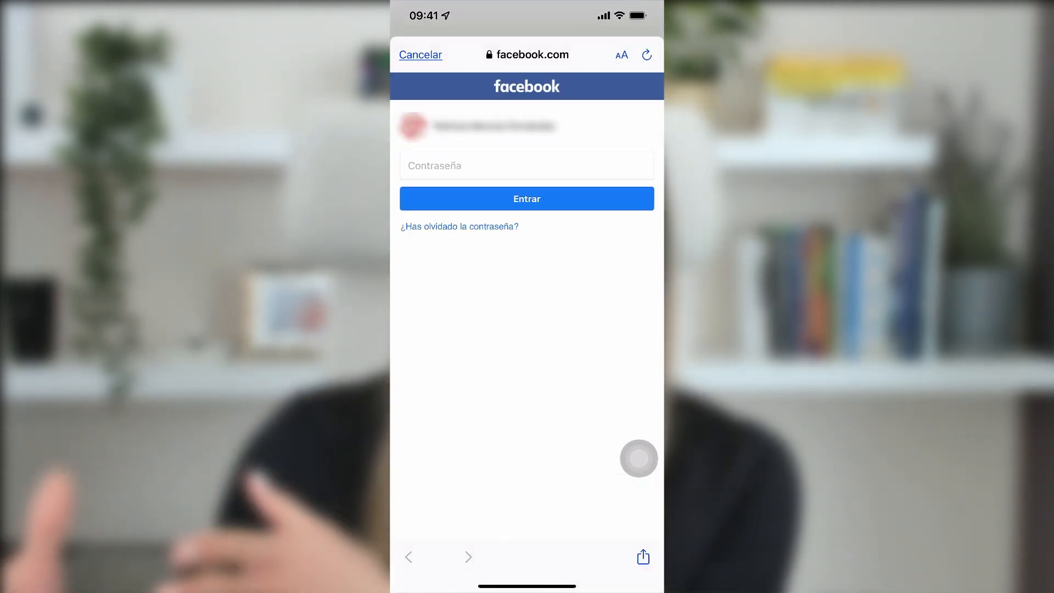
text(•••••)
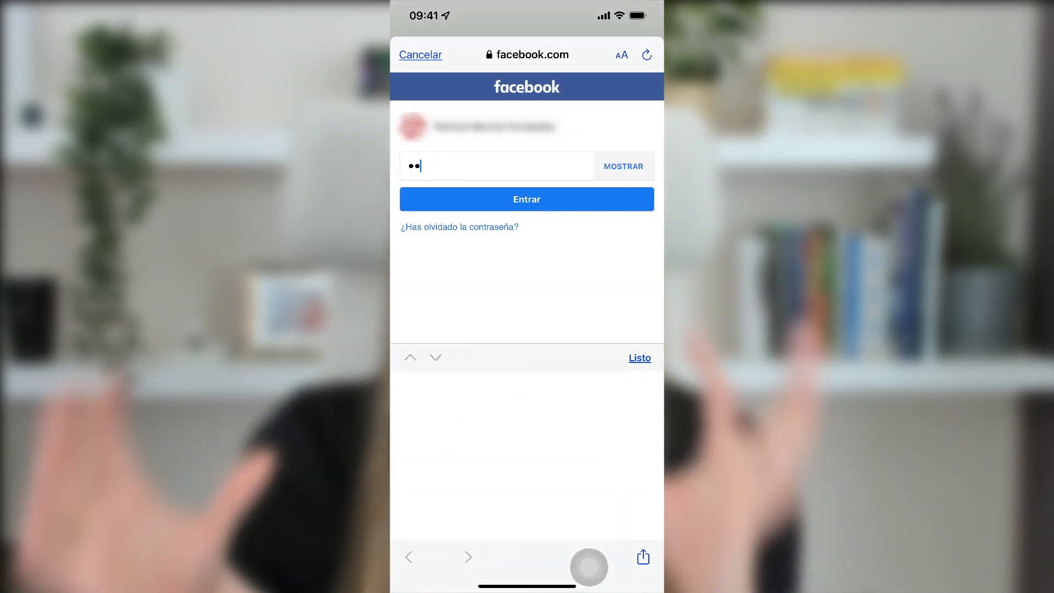
text(••)
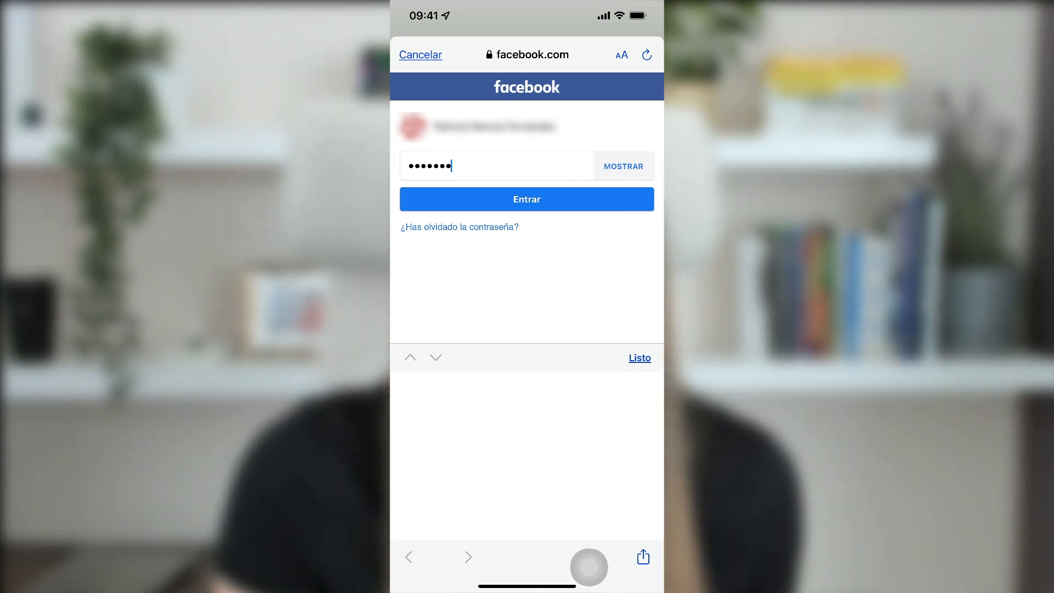
text(•••••)
key(Return)
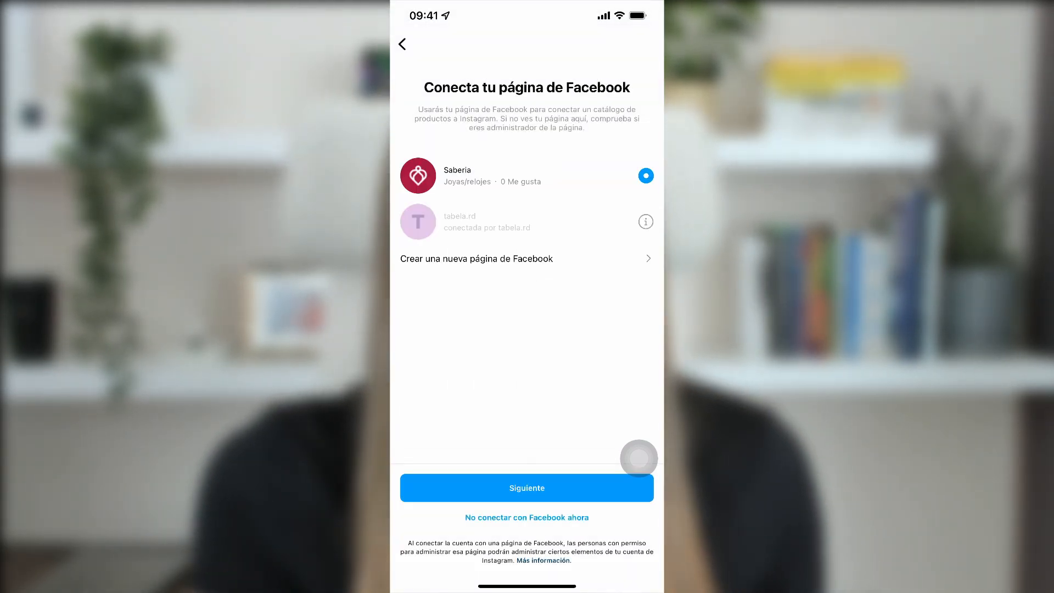
click(638, 475)
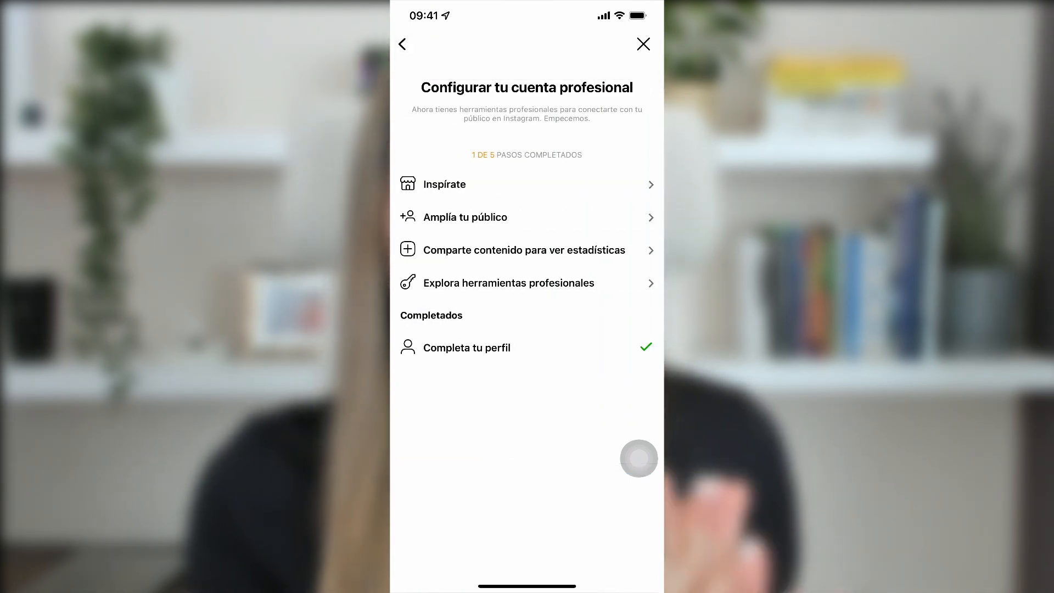
click(643, 44)
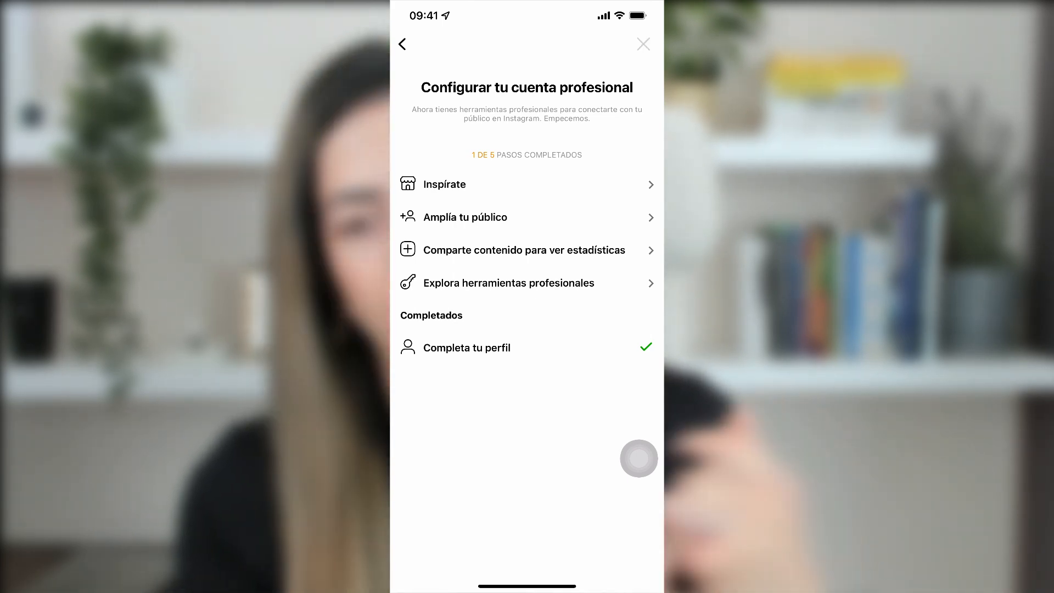